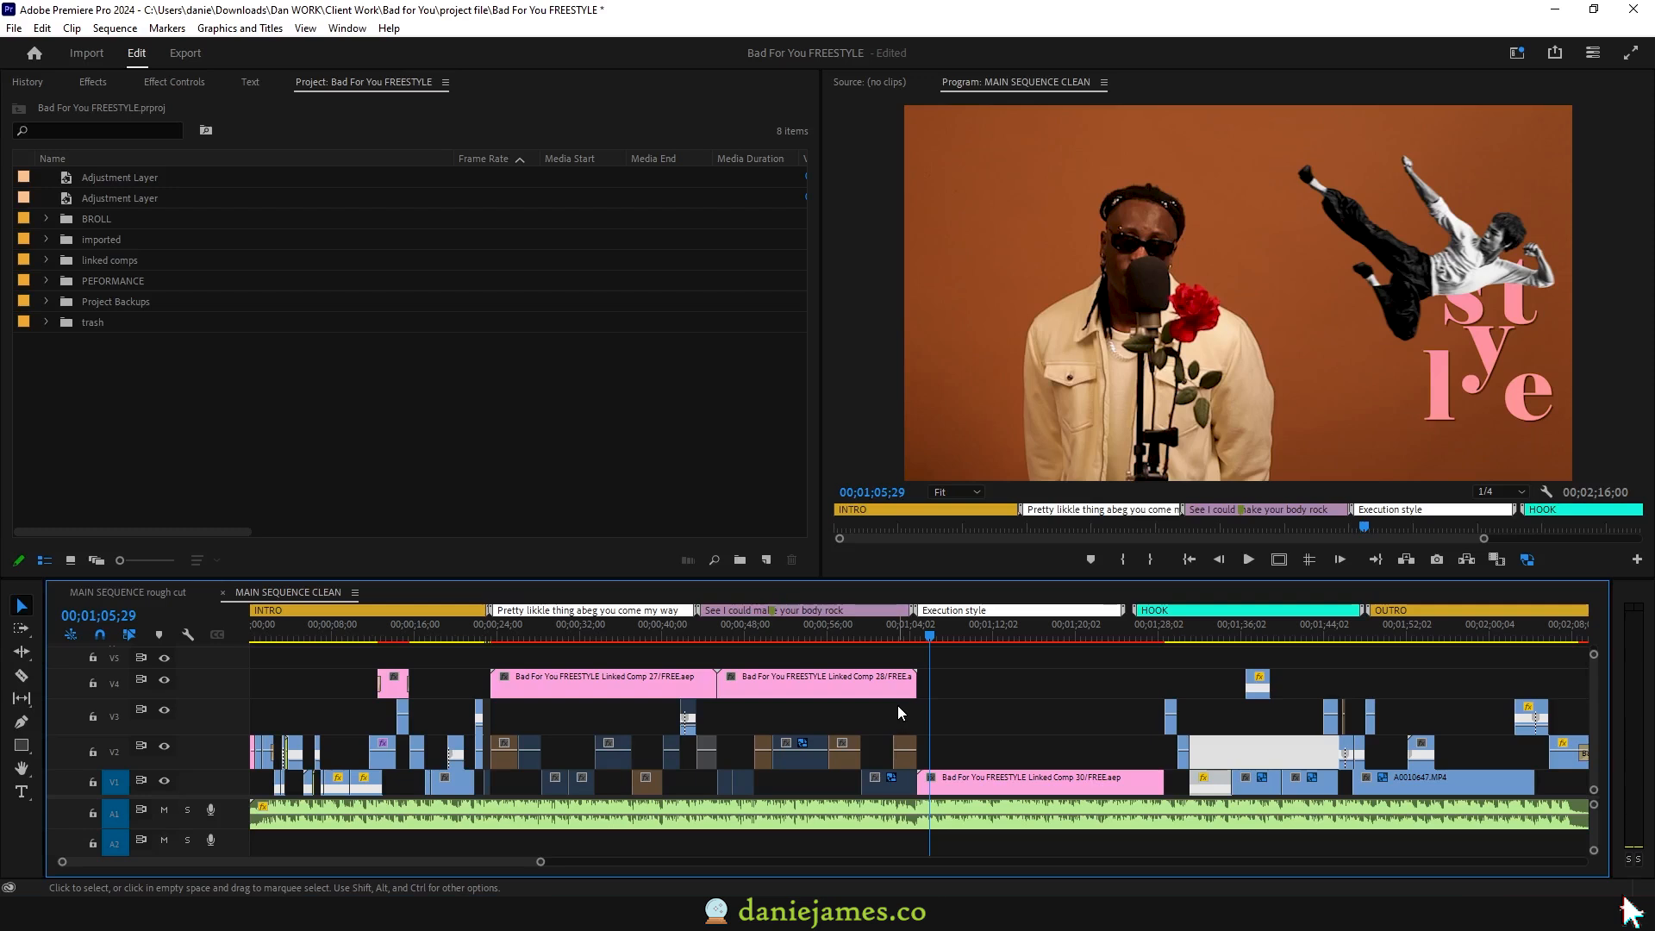
# Examine the failed export's error log in Media Encoder, checking the last entry for the timecode of the encoding error.
pyautogui.scroll(-3, 976, 737)
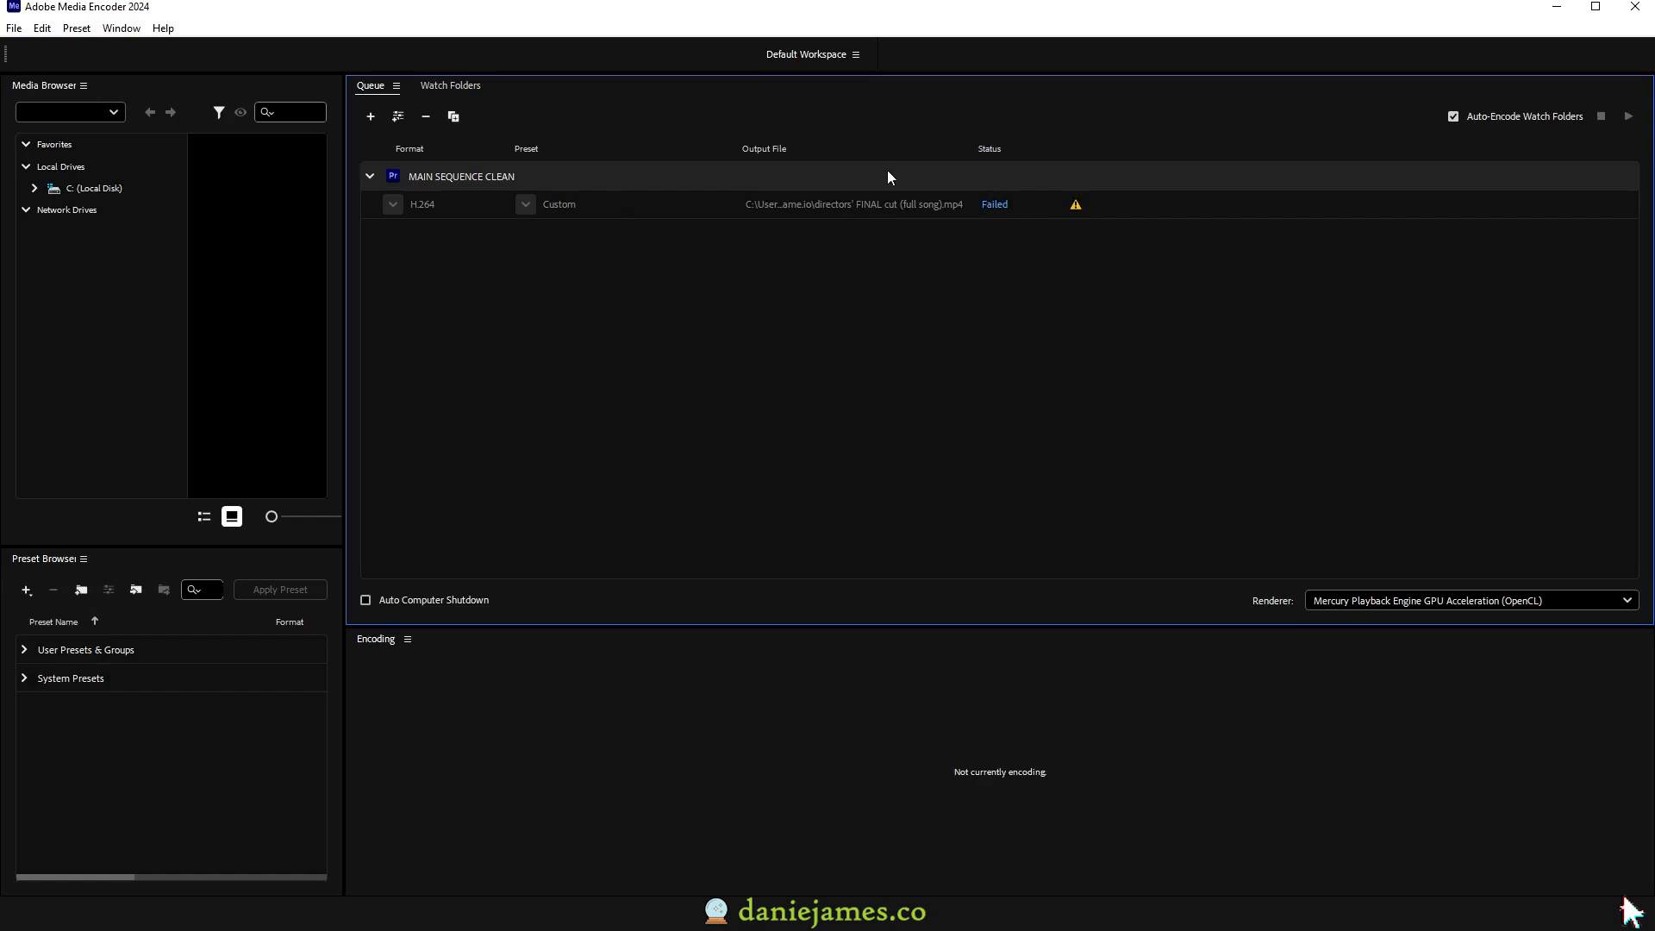
pyautogui.moveTo(1076, 207)
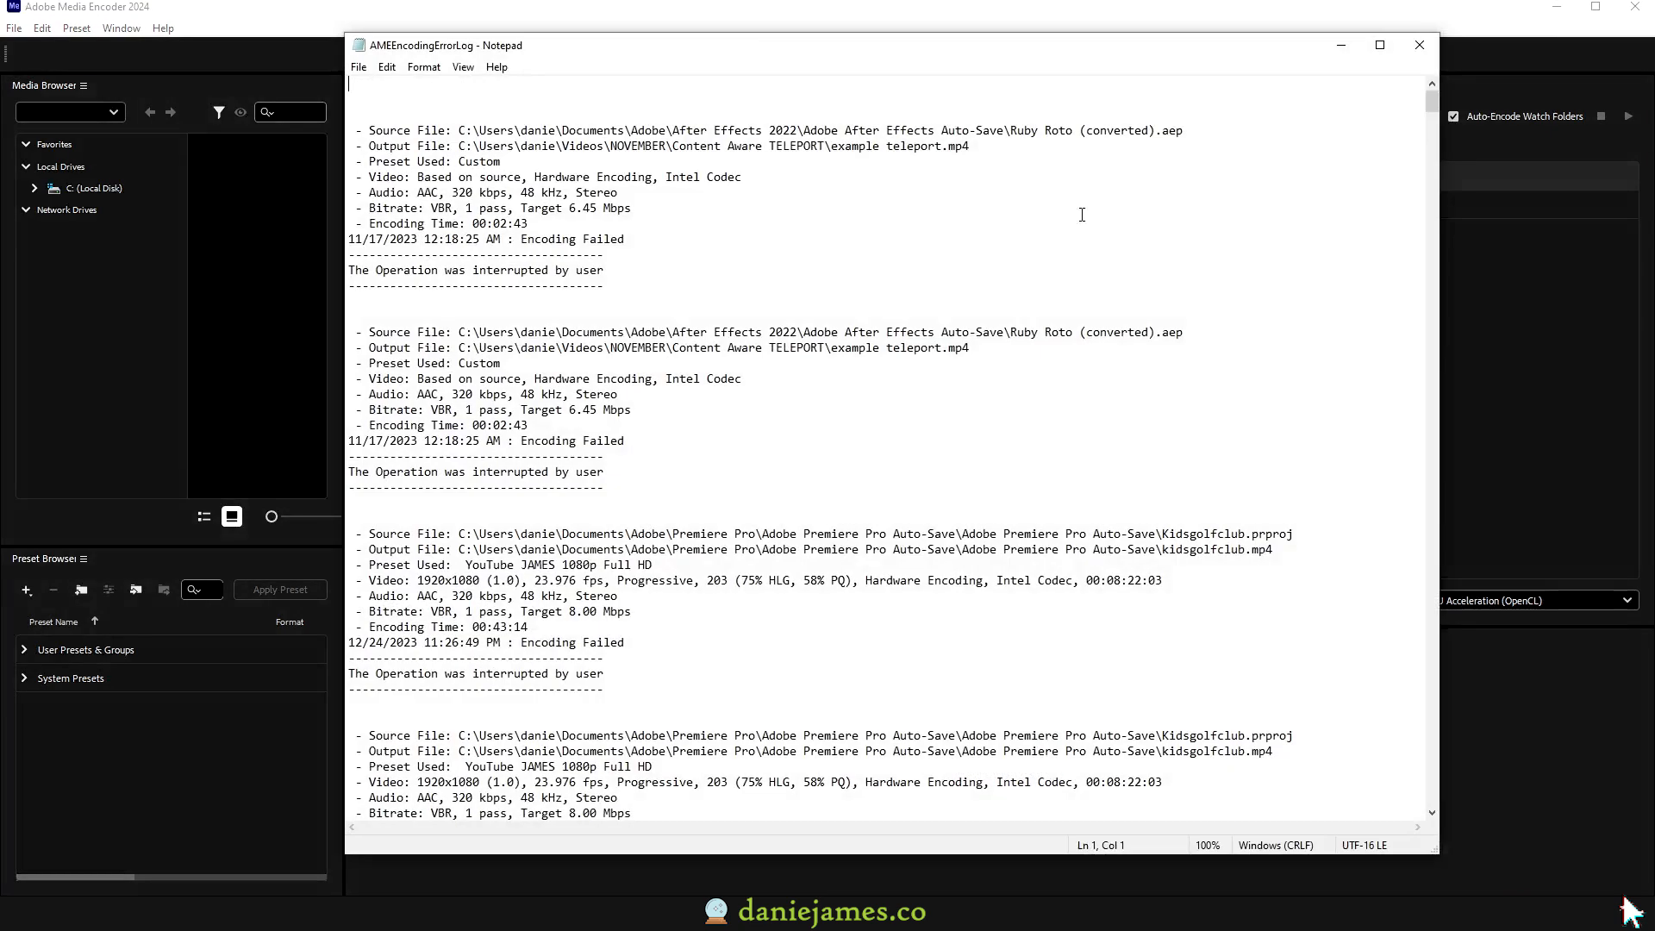
pyautogui.moveTo(1432, 102); pyautogui.dragTo(1433, 793)
pyautogui.click(562, 712)
pyautogui.click(564, 673)
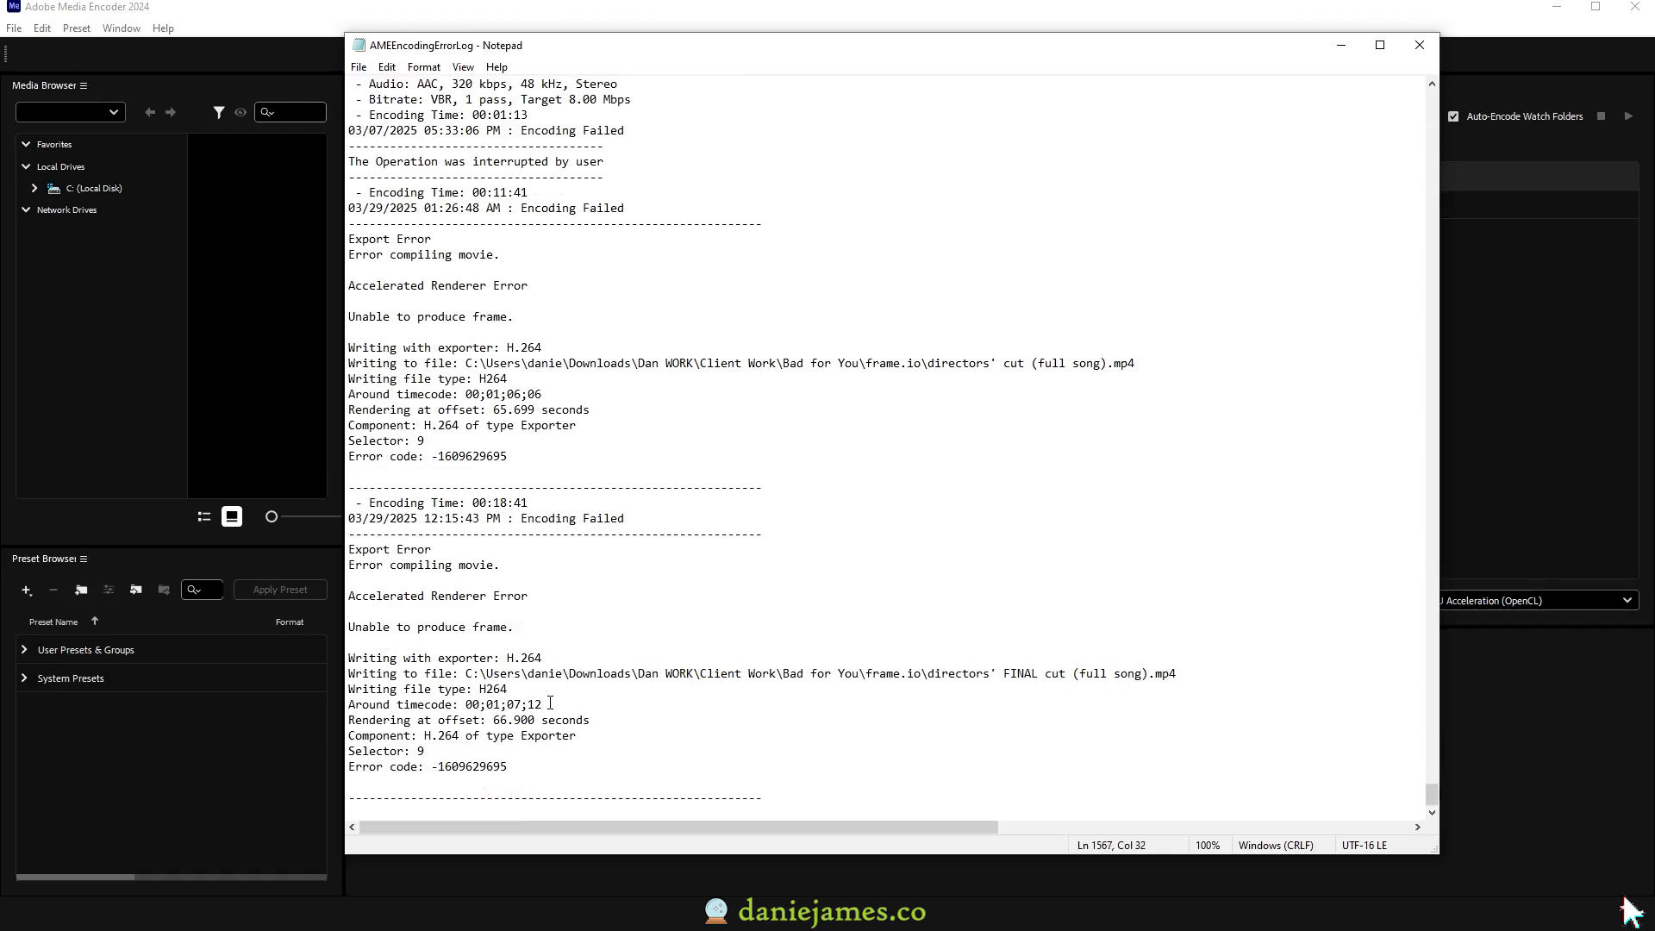
pyautogui.moveTo(508, 707); pyautogui.dragTo(547, 708)
pyautogui.click(594, 715)
pyautogui.scroll(7, 1358, 196)
pyautogui.click(1420, 44)
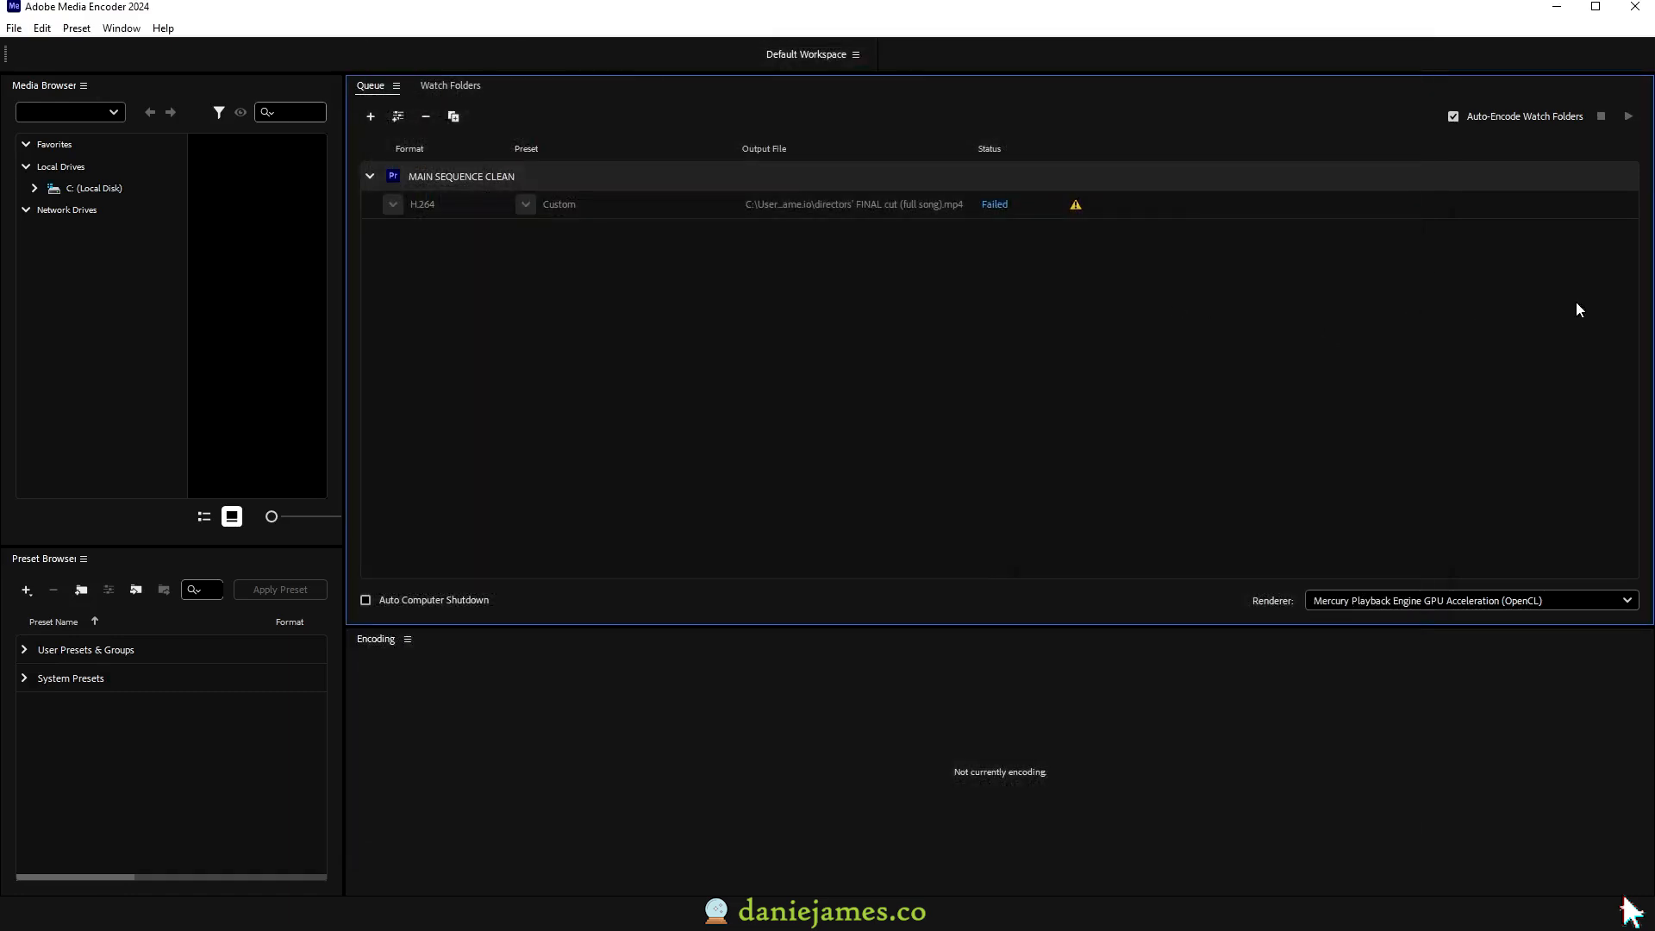
# Return to Premiere Pro and scrub through the start of the Linked Comp 30 clip to about 00;01;08;18.
pyautogui.click(1558, 7)
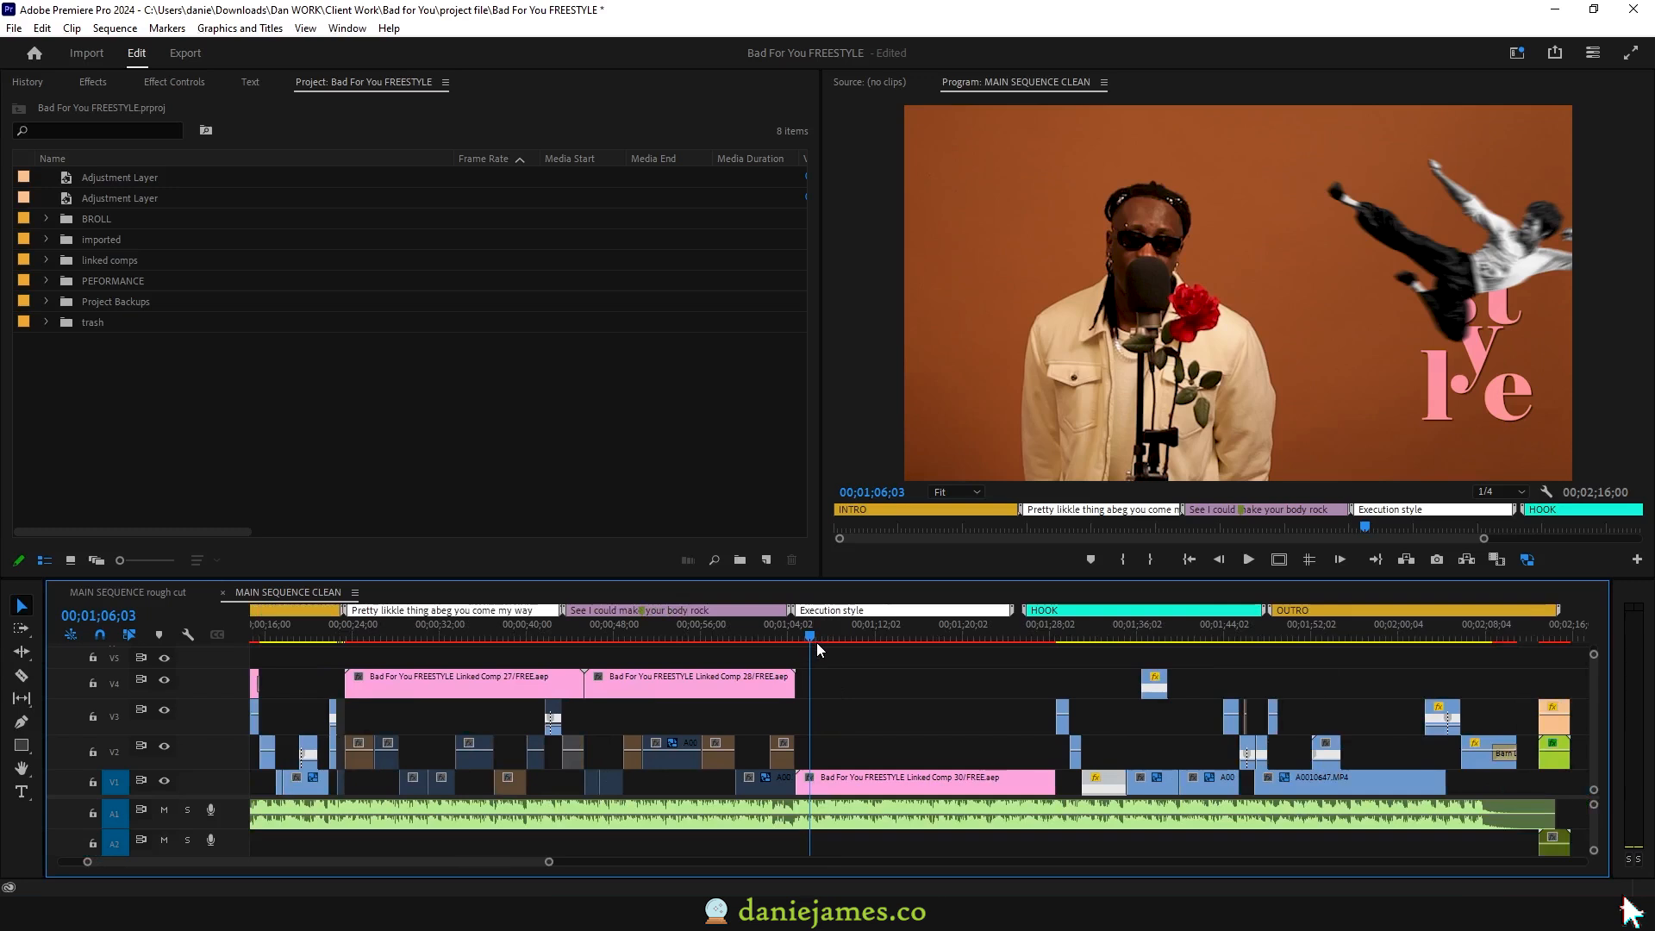
pyautogui.moveTo(816, 643); pyautogui.dragTo(839, 636)
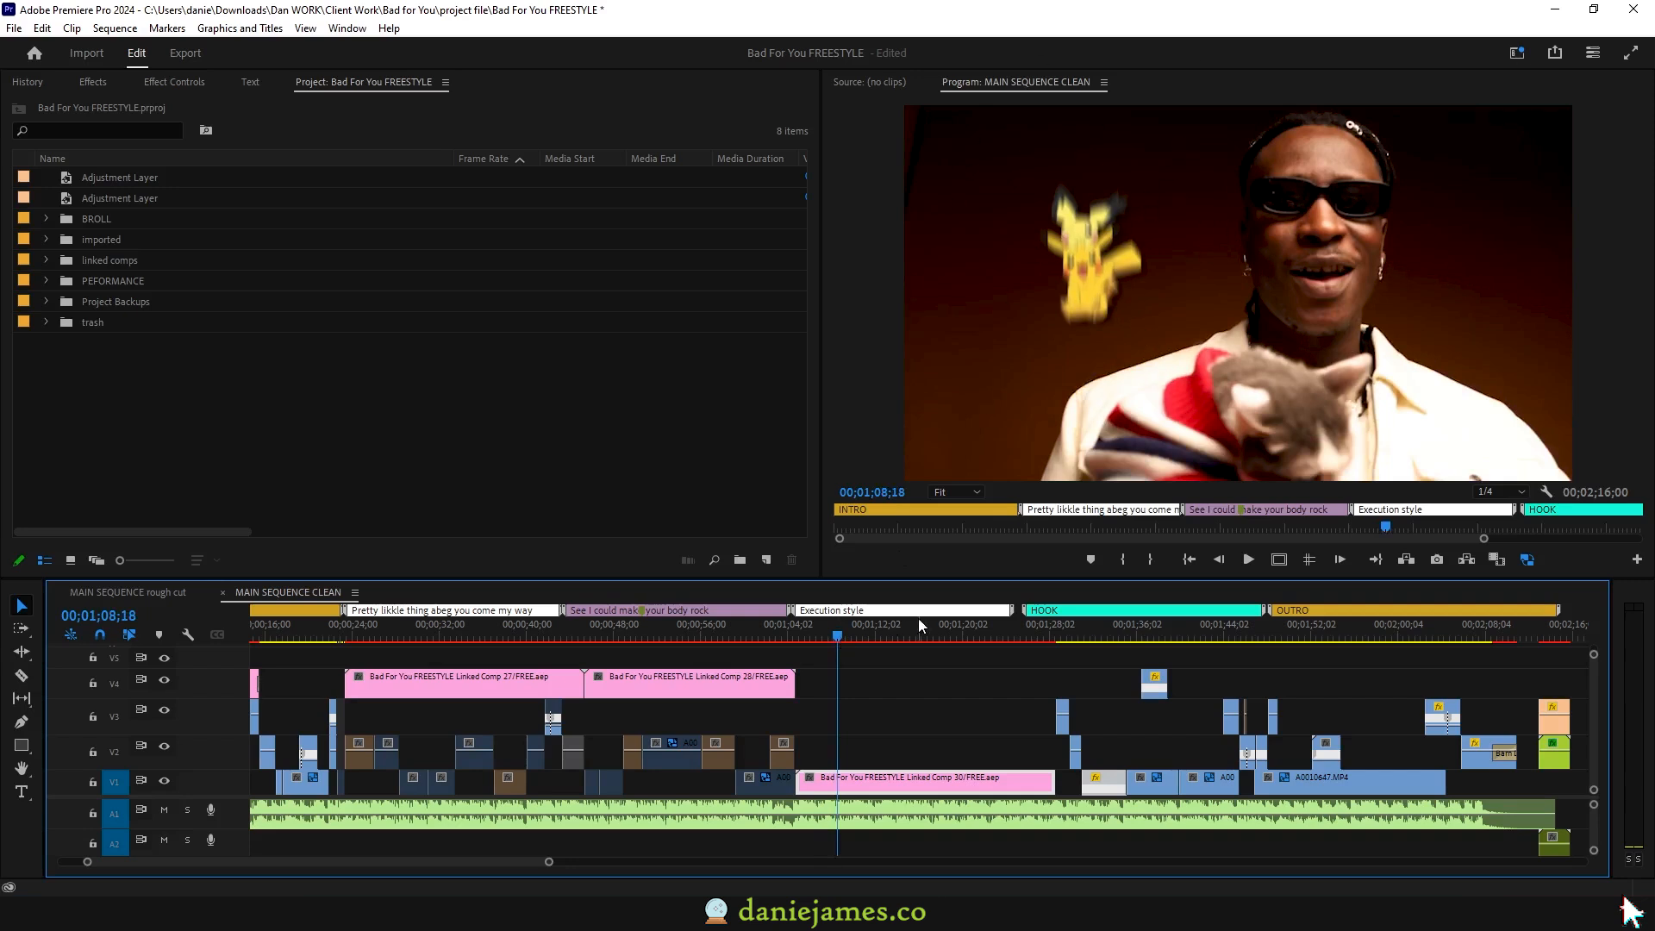
pyautogui.press('-')
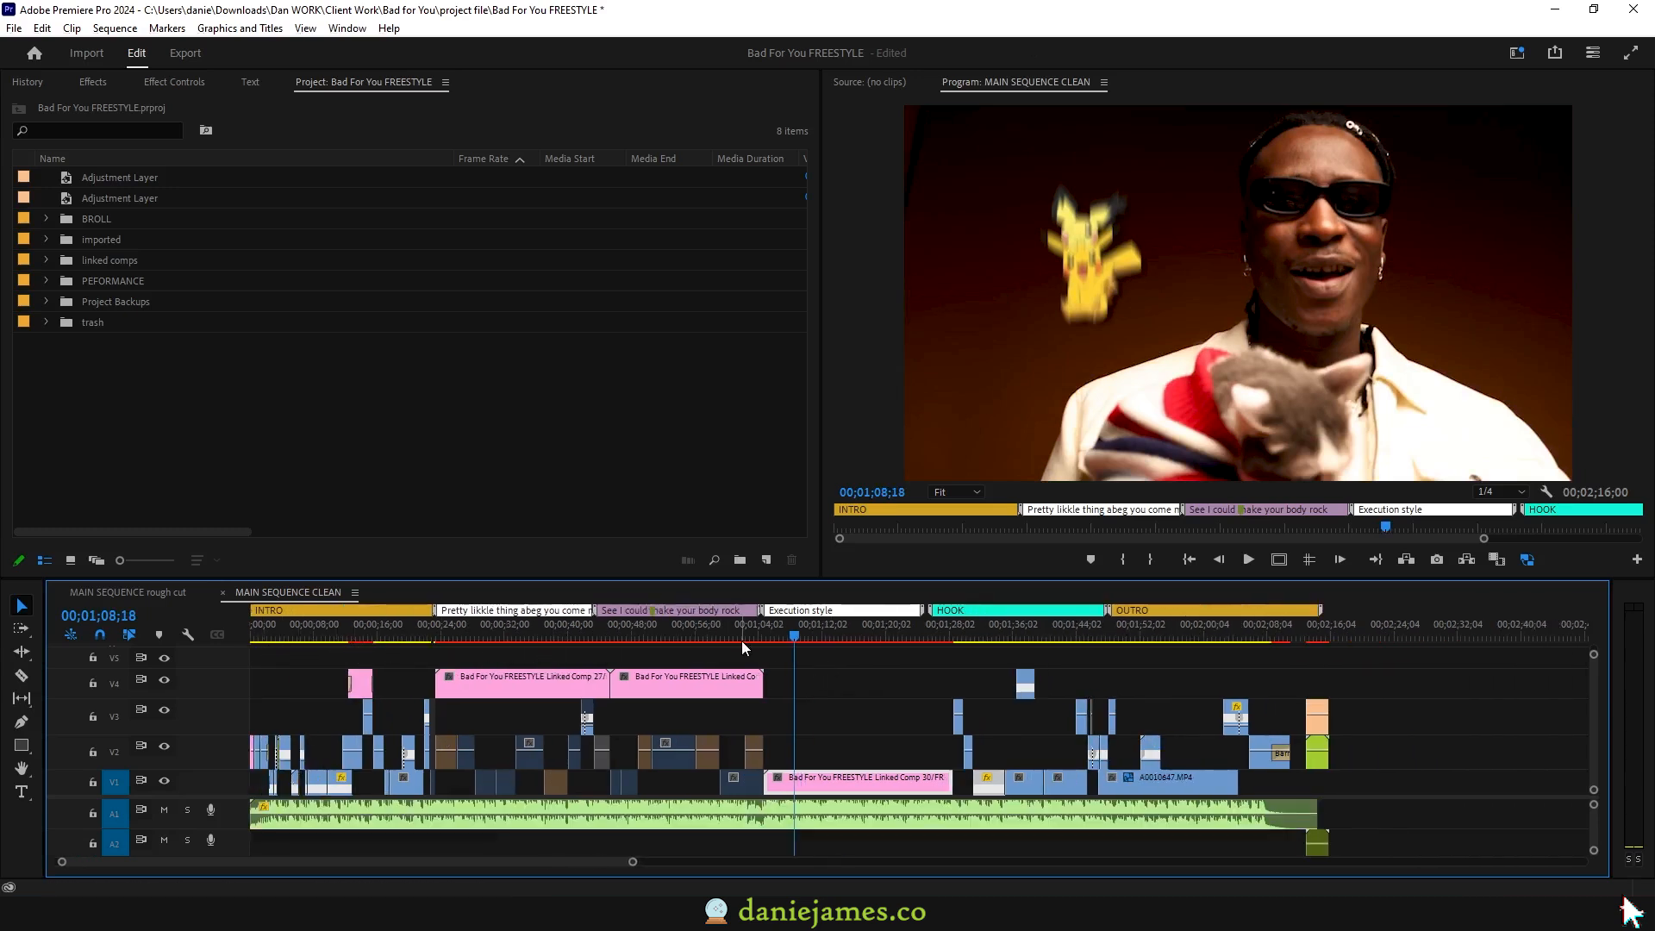
# Mark in and out points from 00;00;23;12 to 00;01;04;23 and show the render commands for the range.
pyautogui.click(435, 634)
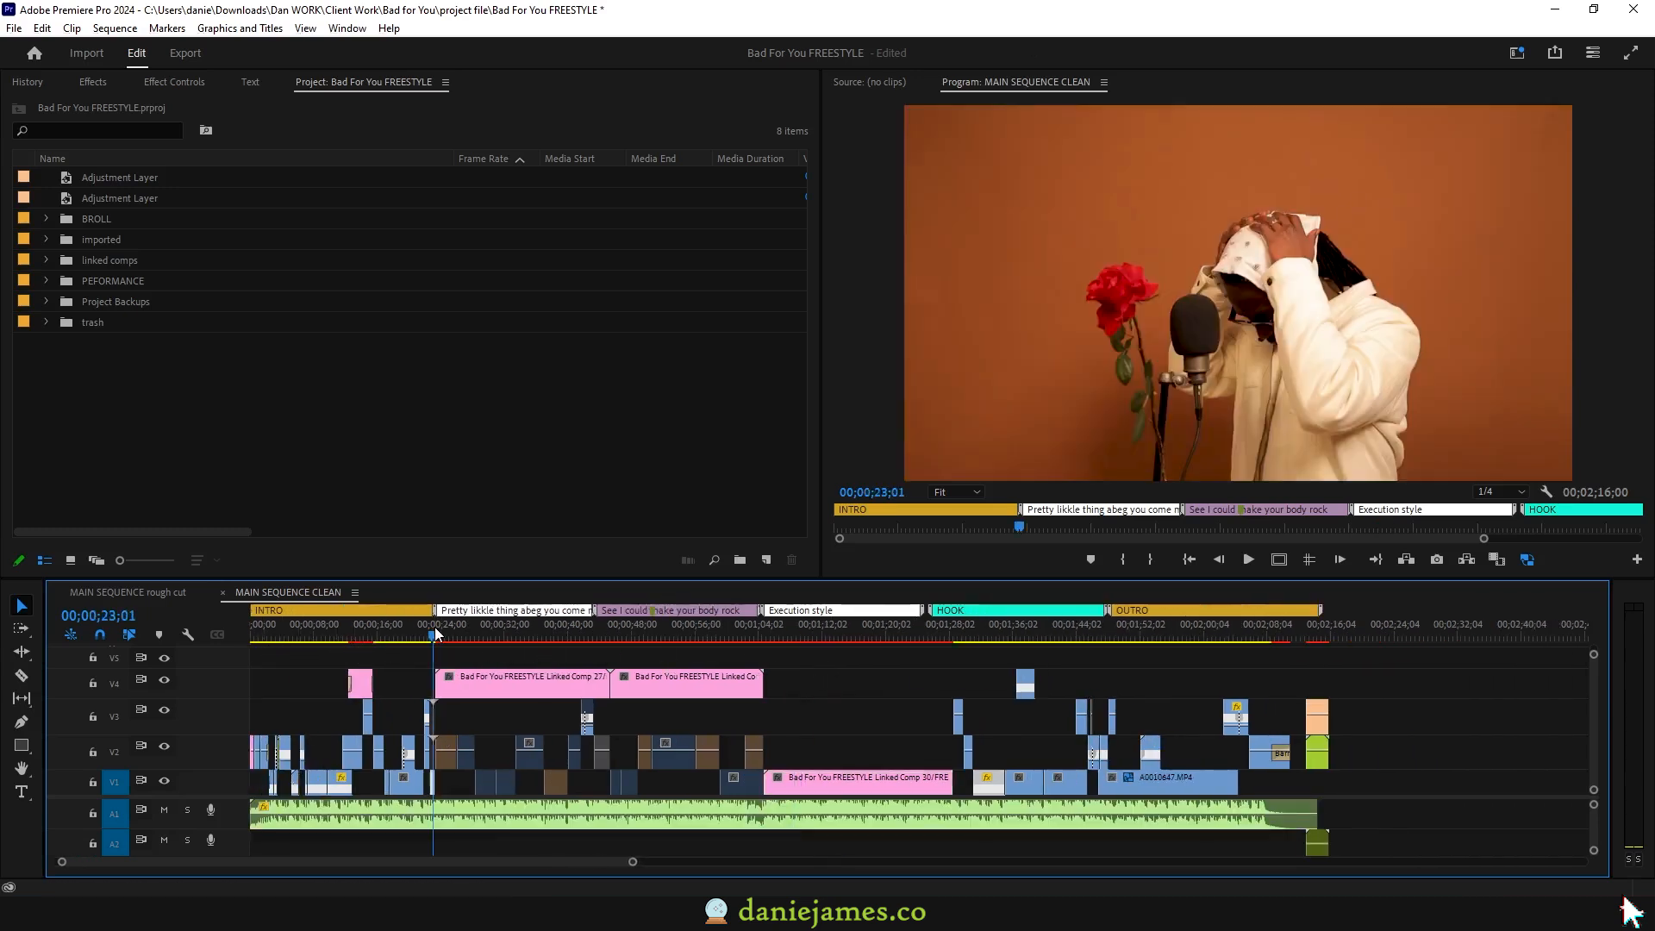
pyautogui.press('i')
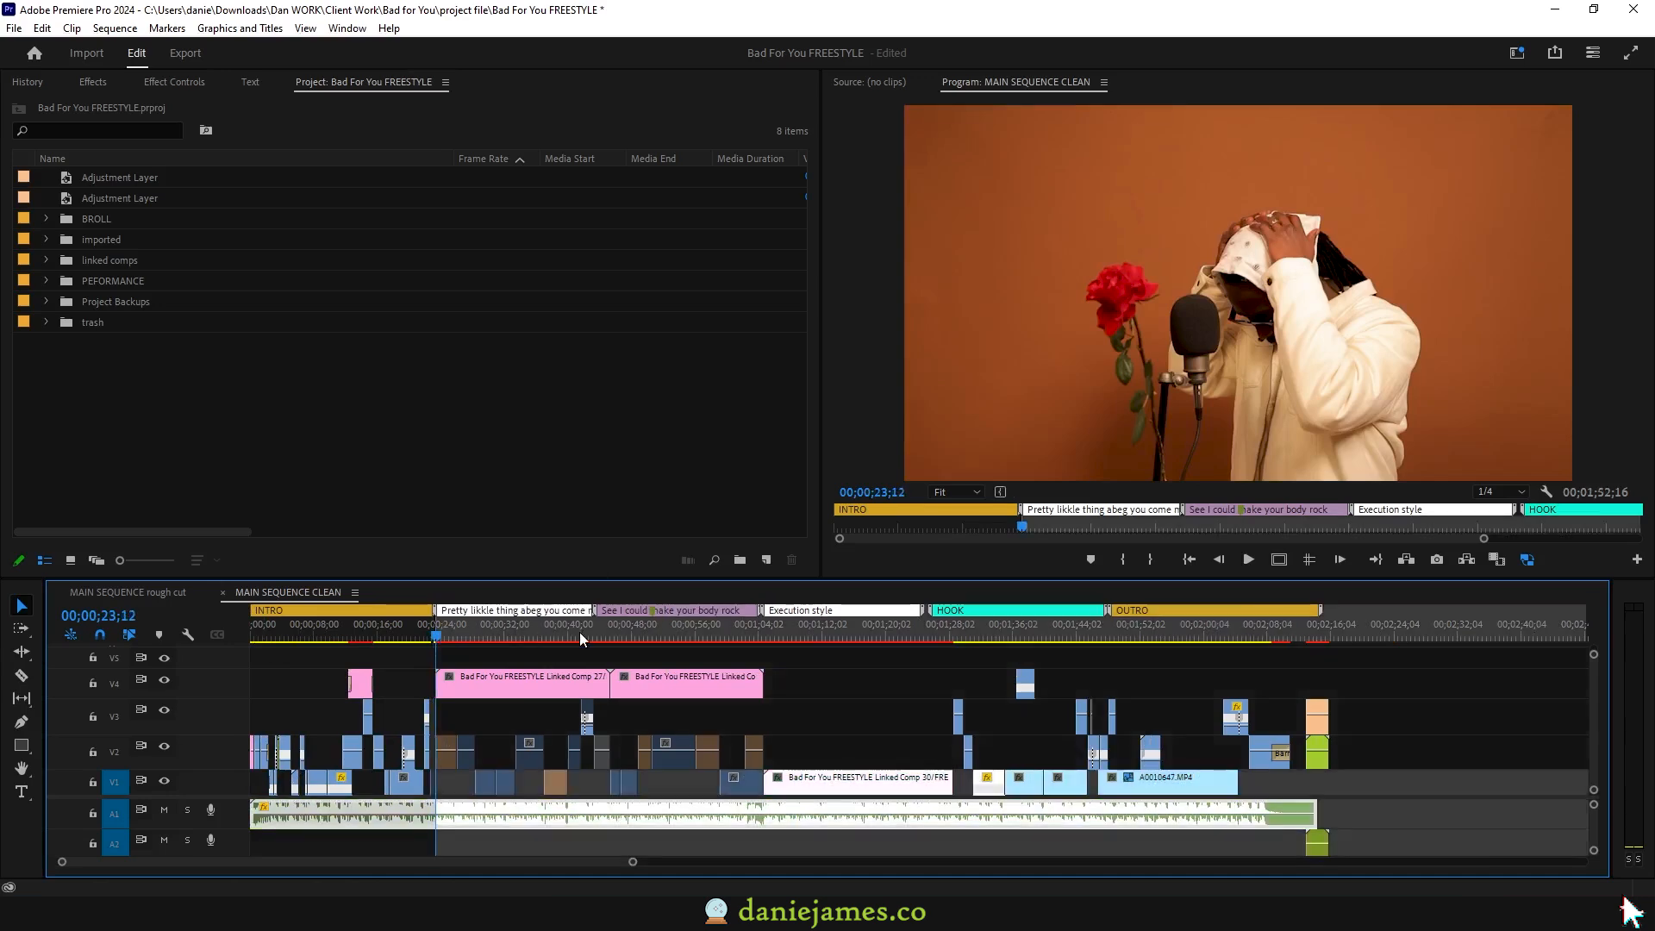
pyautogui.moveTo(601, 631); pyautogui.dragTo(768, 632)
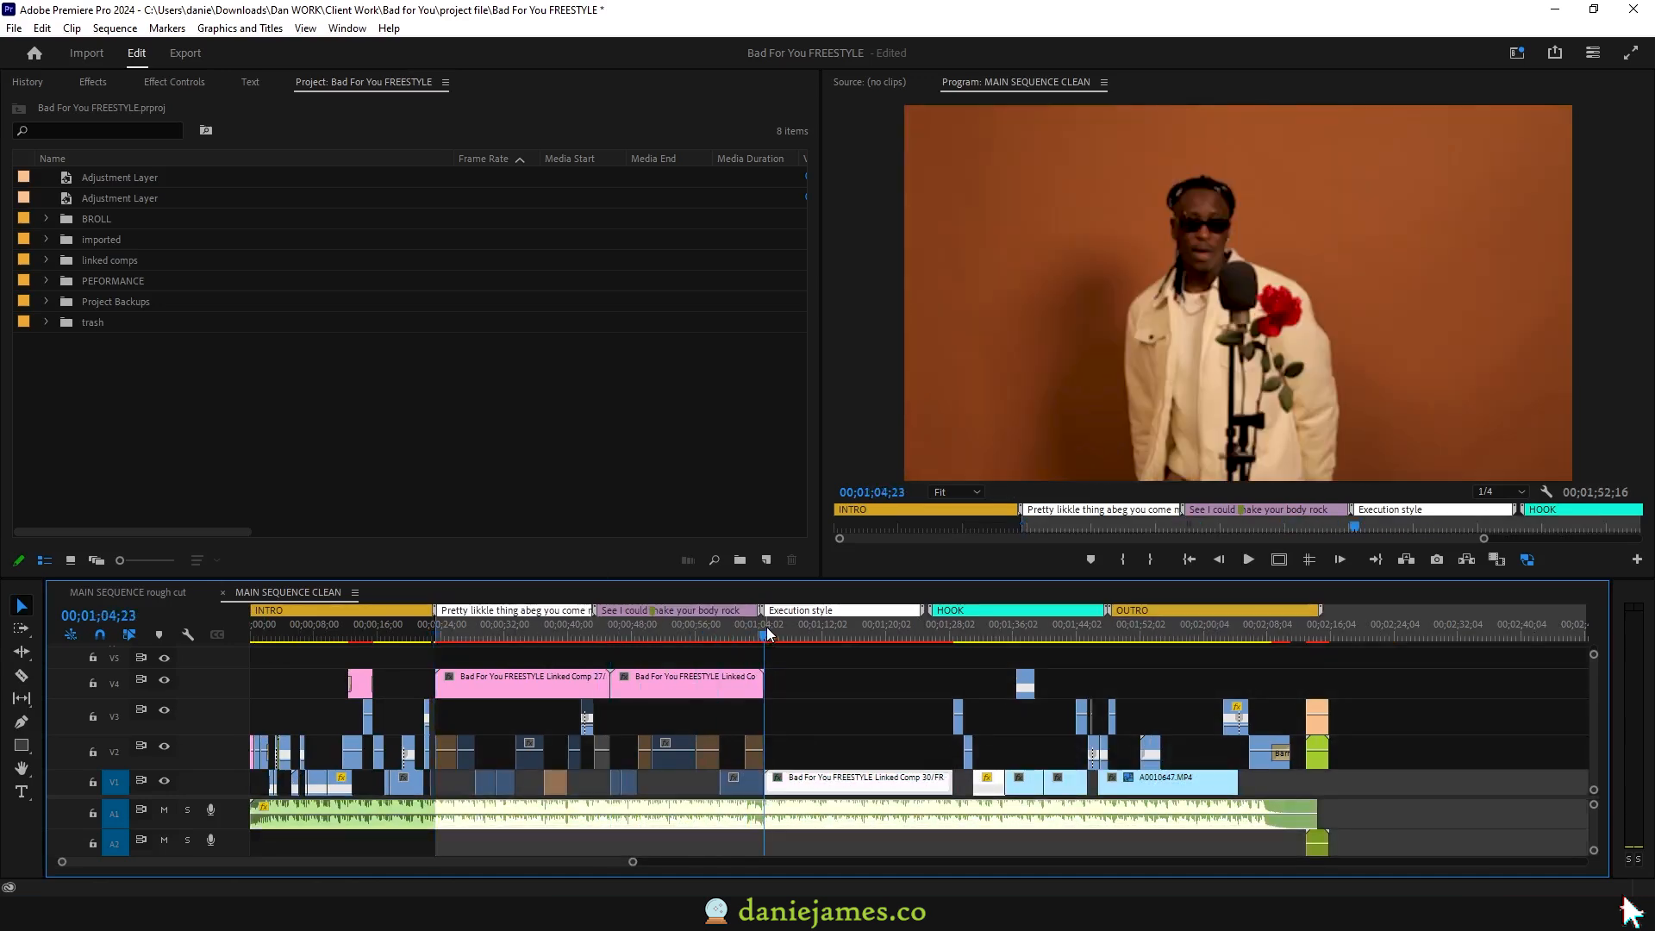
pyautogui.press('o')
pyautogui.click(111, 28)
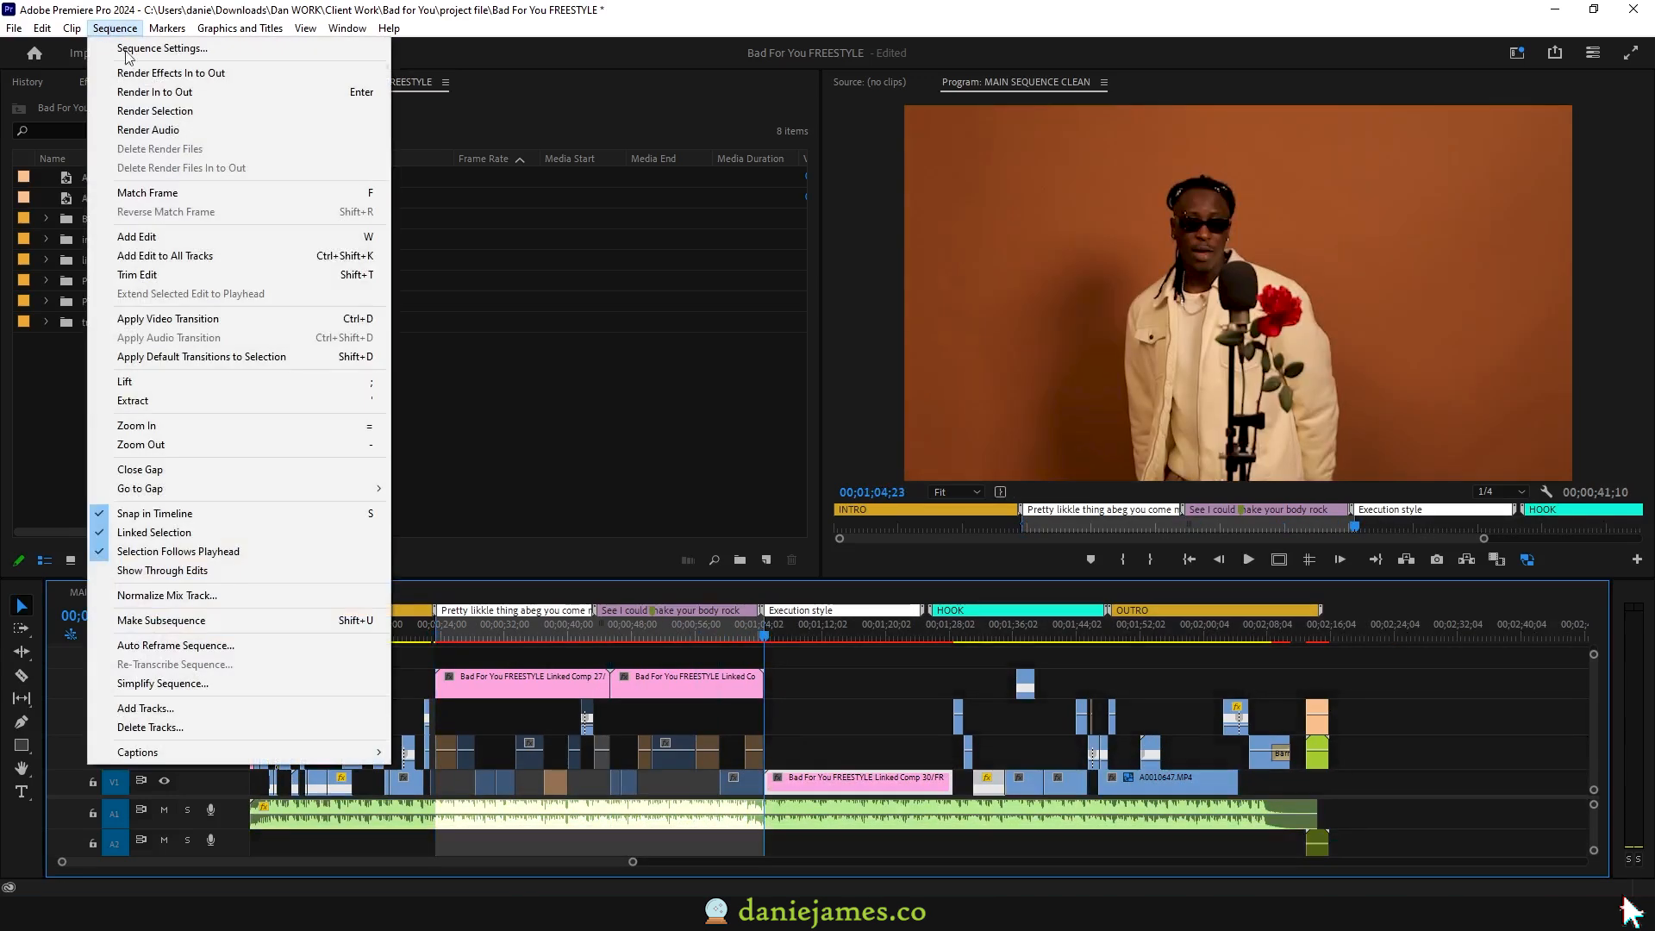
pyautogui.moveTo(115, 28)
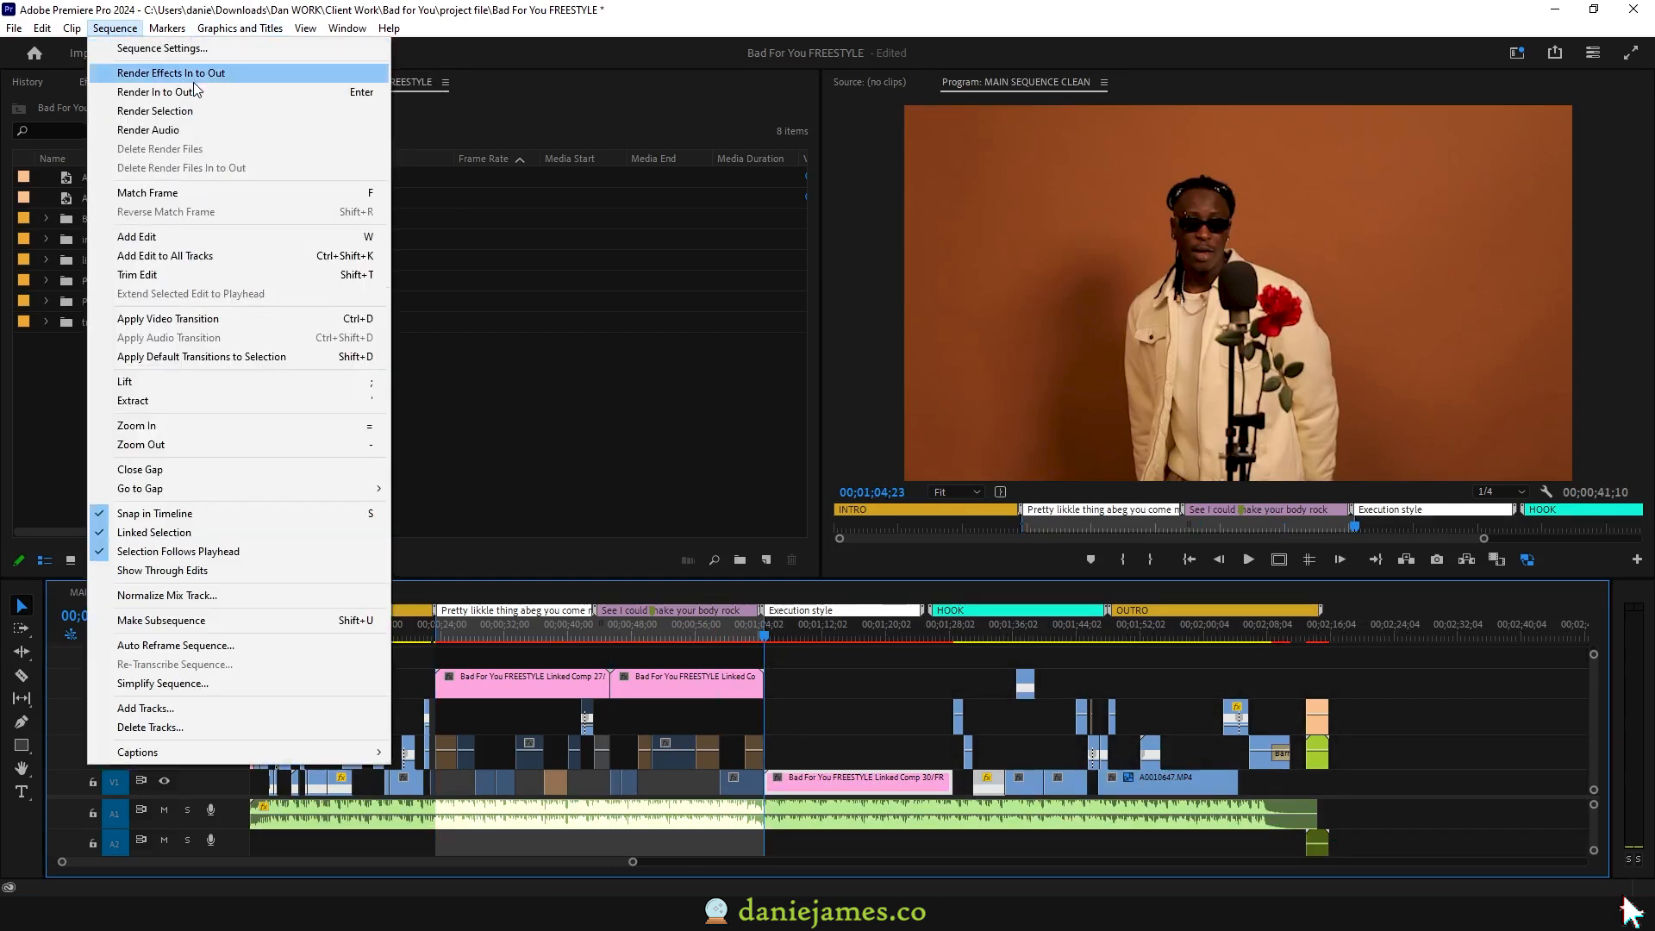
# Scrub through the marked range and clear its in and out points.
pyautogui.moveTo(440, 638); pyautogui.dragTo(707, 634)
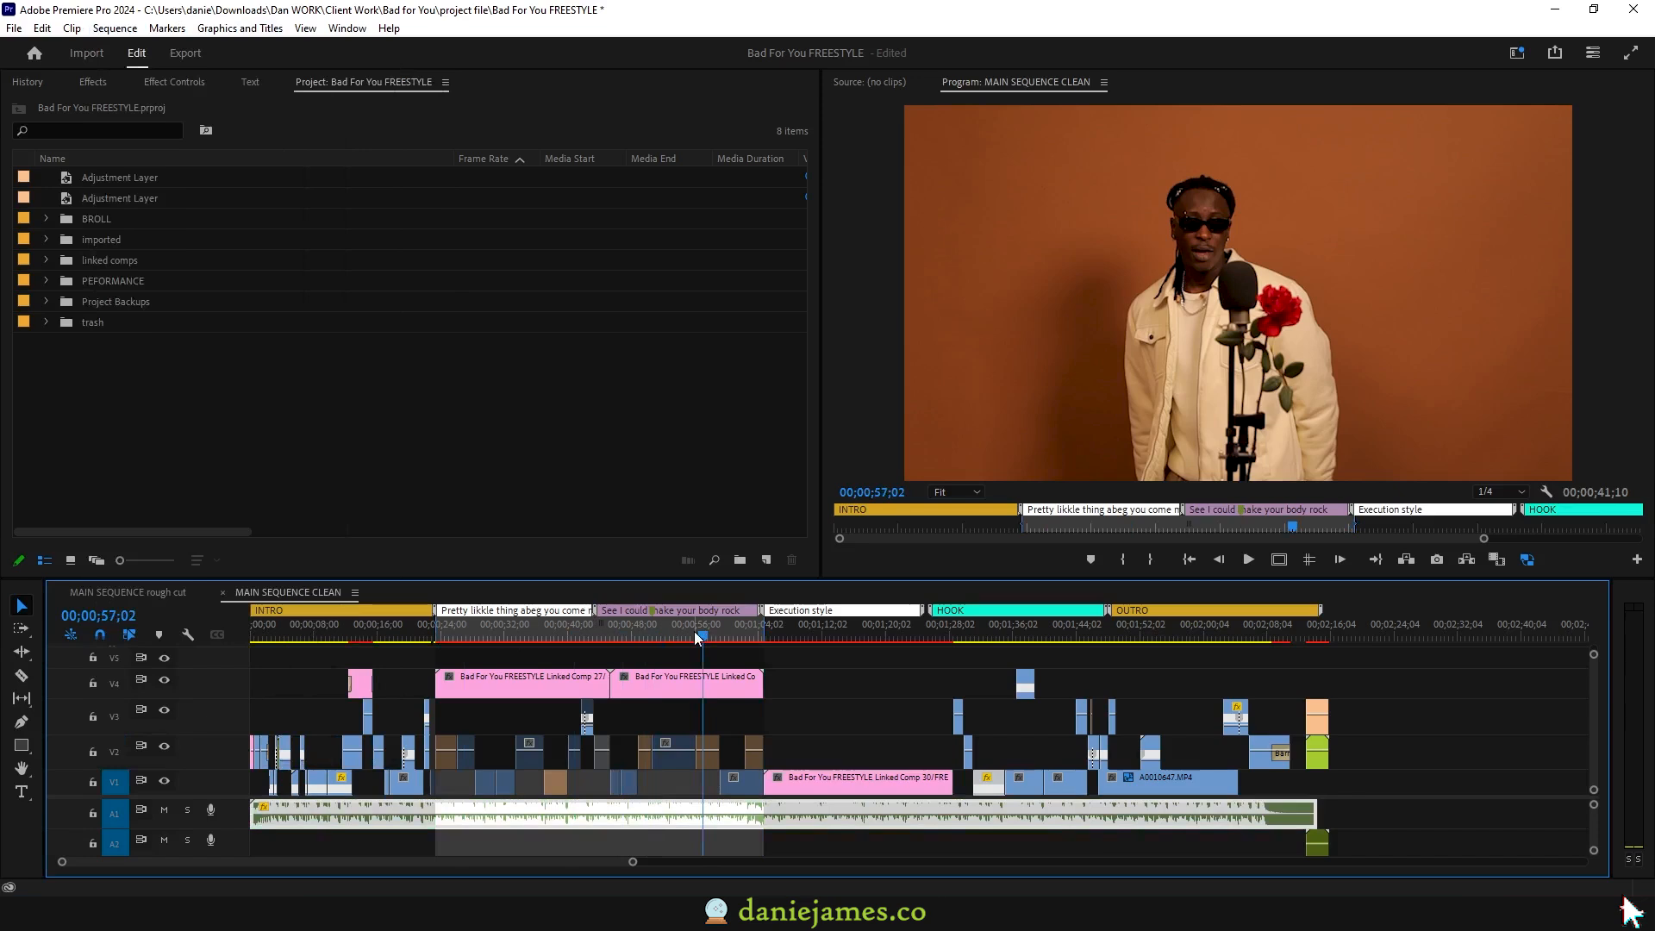
pyautogui.moveTo(694, 635); pyautogui.dragTo(753, 638)
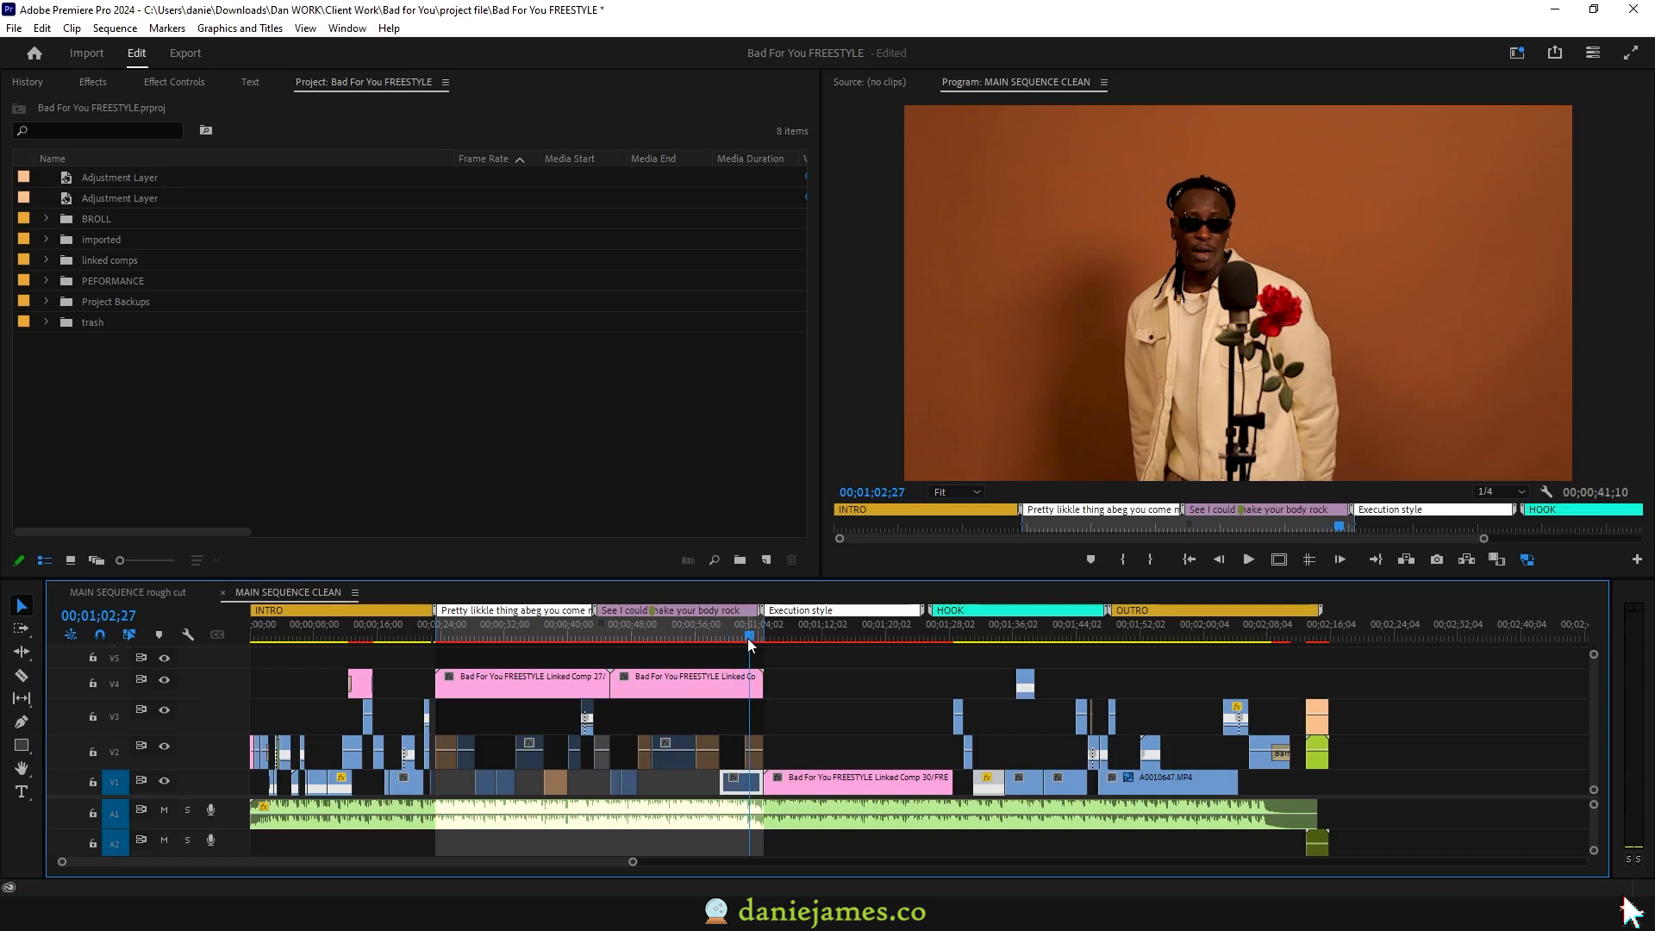
pyautogui.rightClick(571, 637)
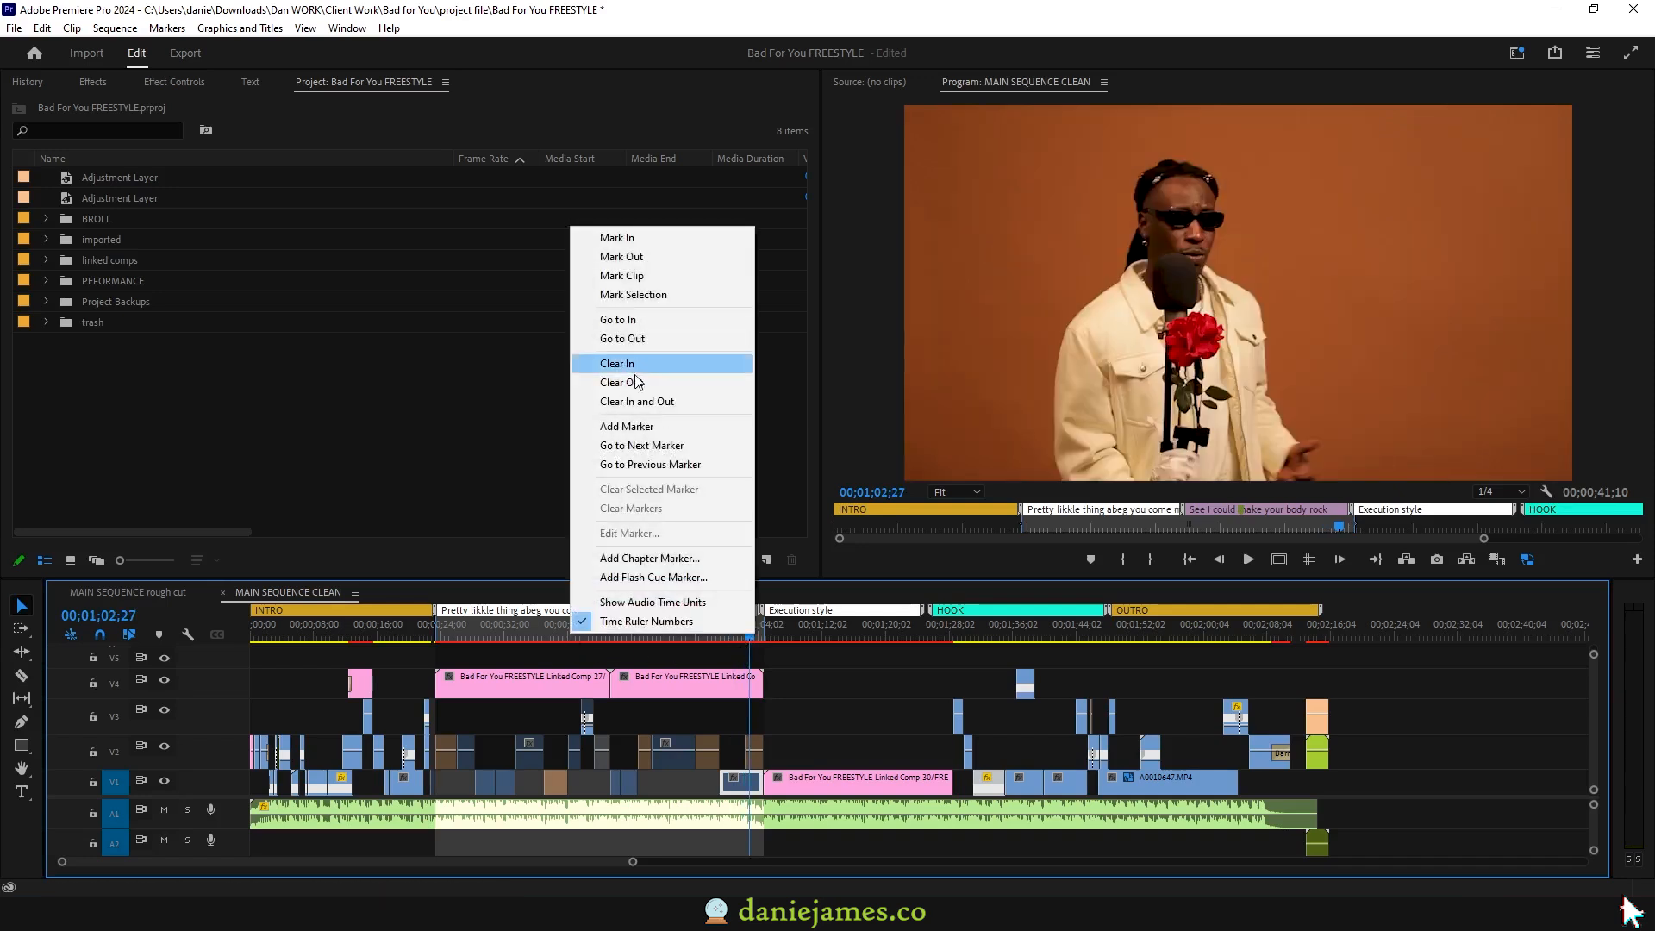
pyautogui.click(637, 401)
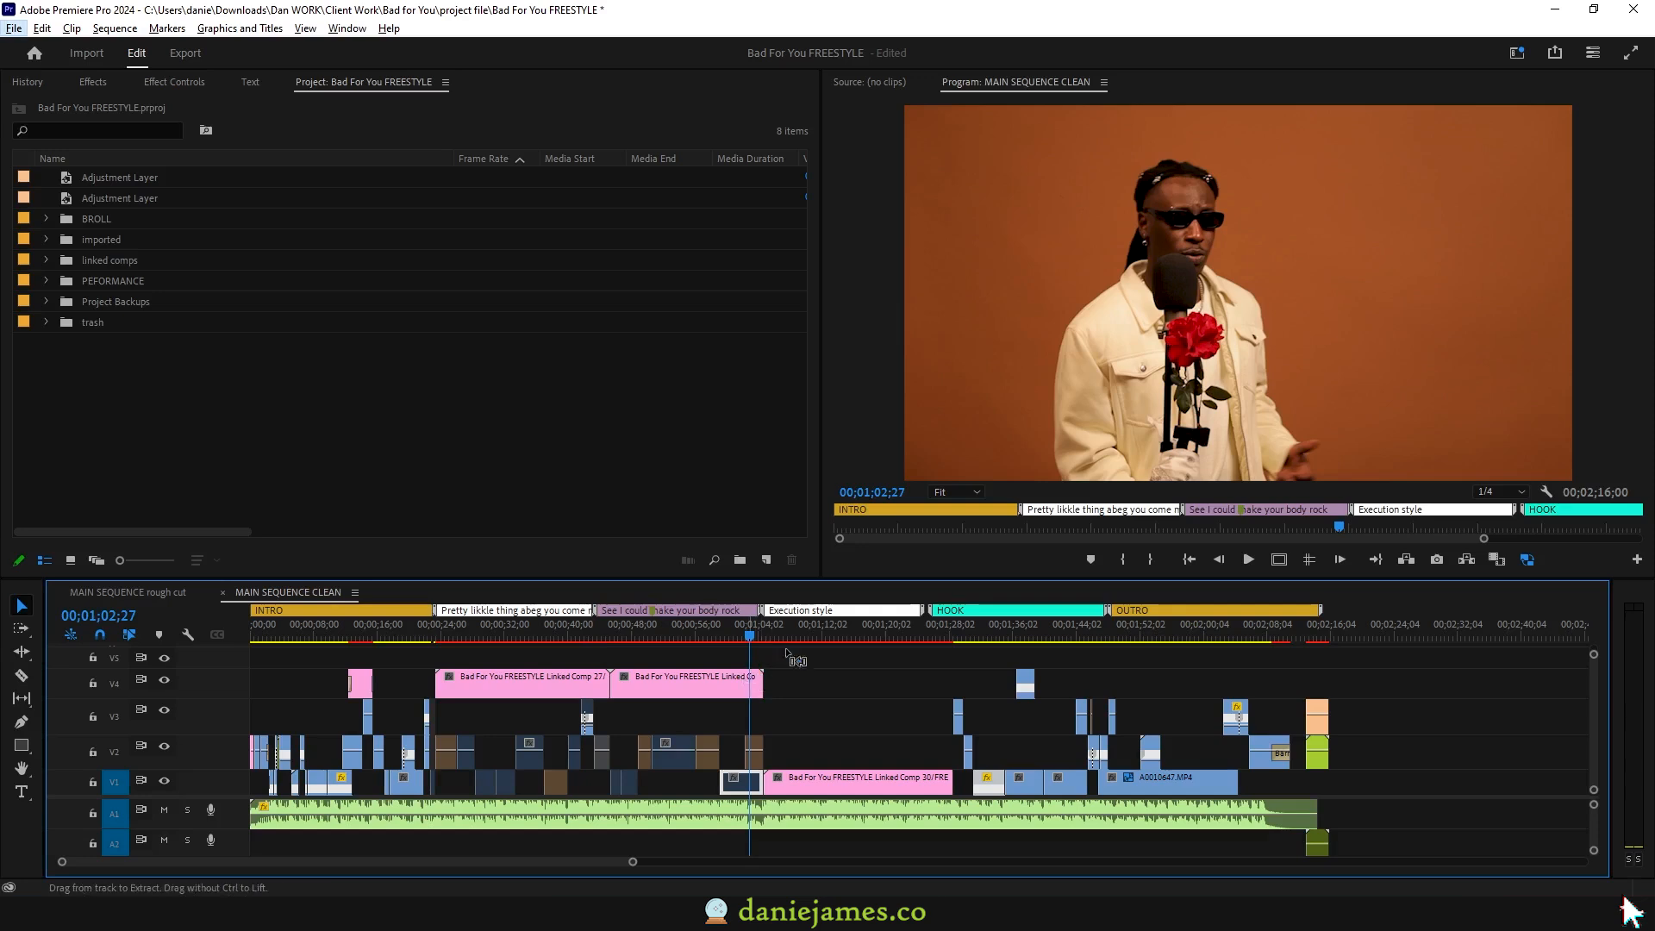
# Add a text layer reading "122324234" near the frame's upper-left corner at about 00;01;40;13.
pyautogui.moveTo(908, 637); pyautogui.dragTo(1047, 634)
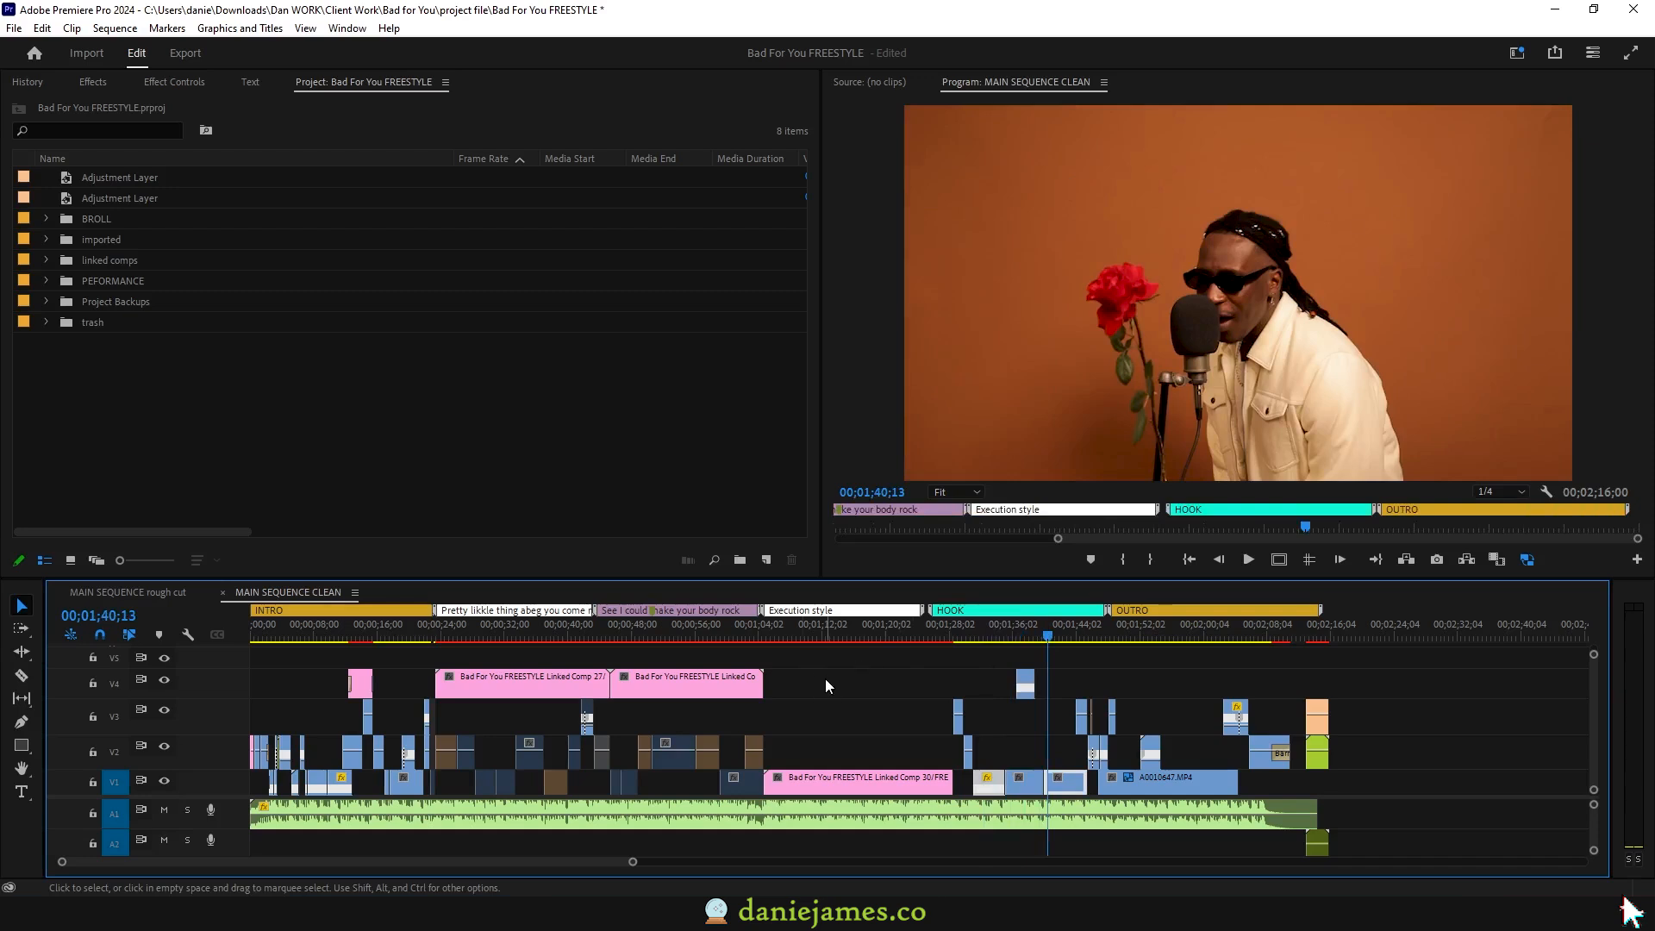
pyautogui.scroll(2, 809, 716)
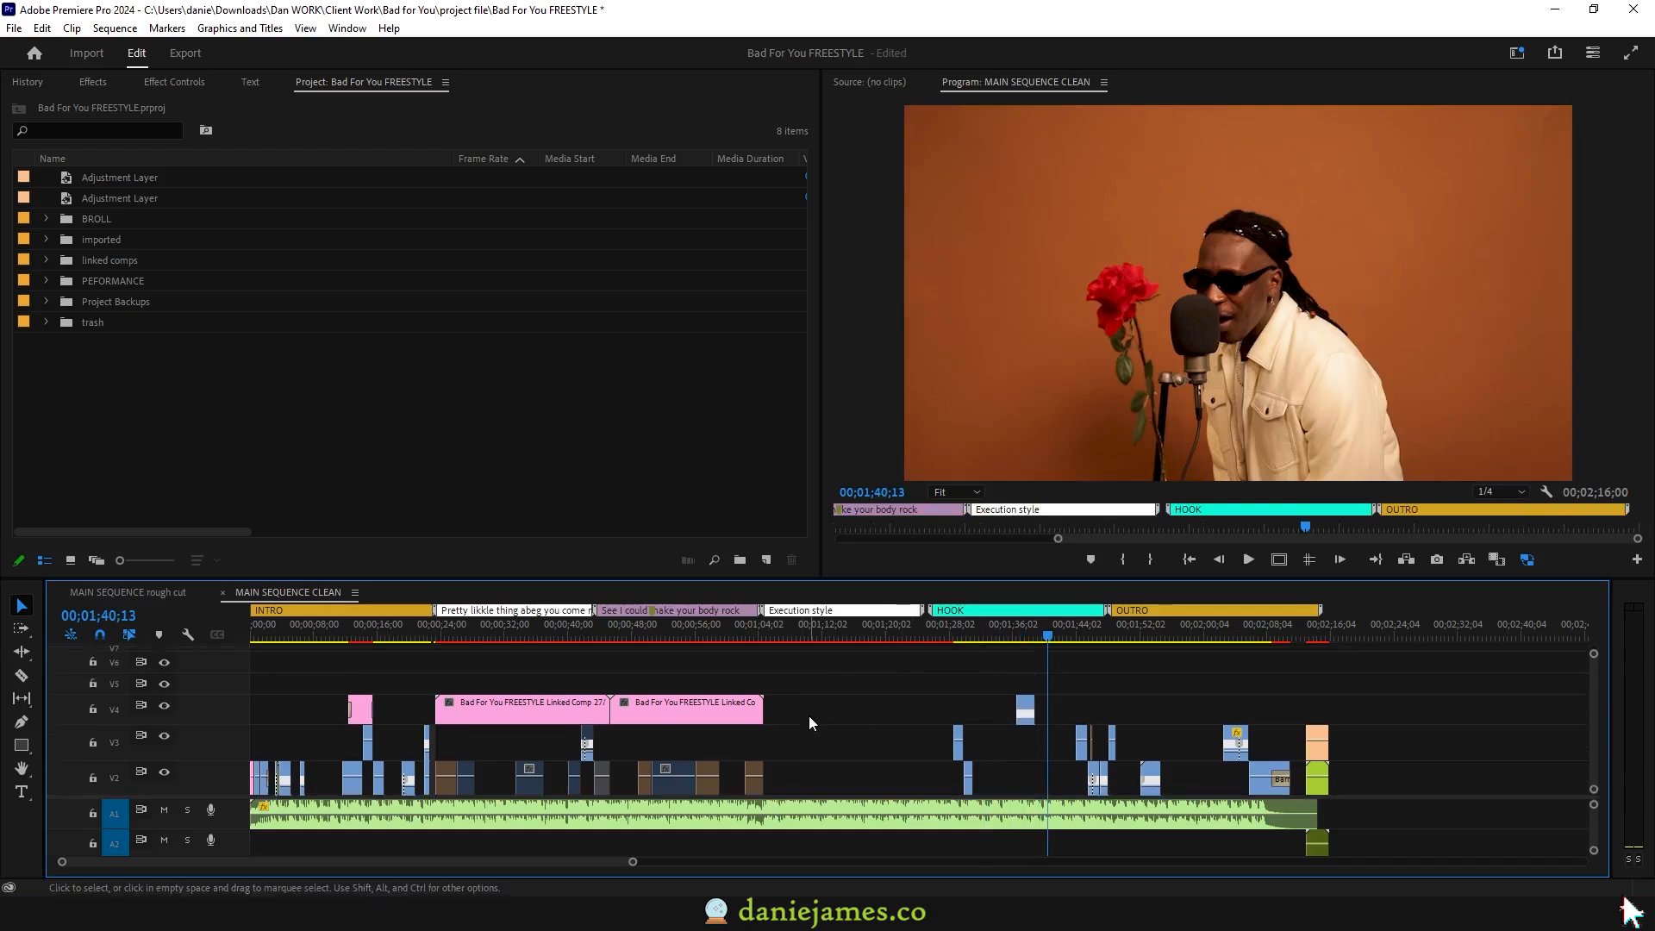
pyautogui.scroll(-1, 785, 722)
pyautogui.scroll(2, 494, 747)
pyautogui.scroll(-3, 674, 743)
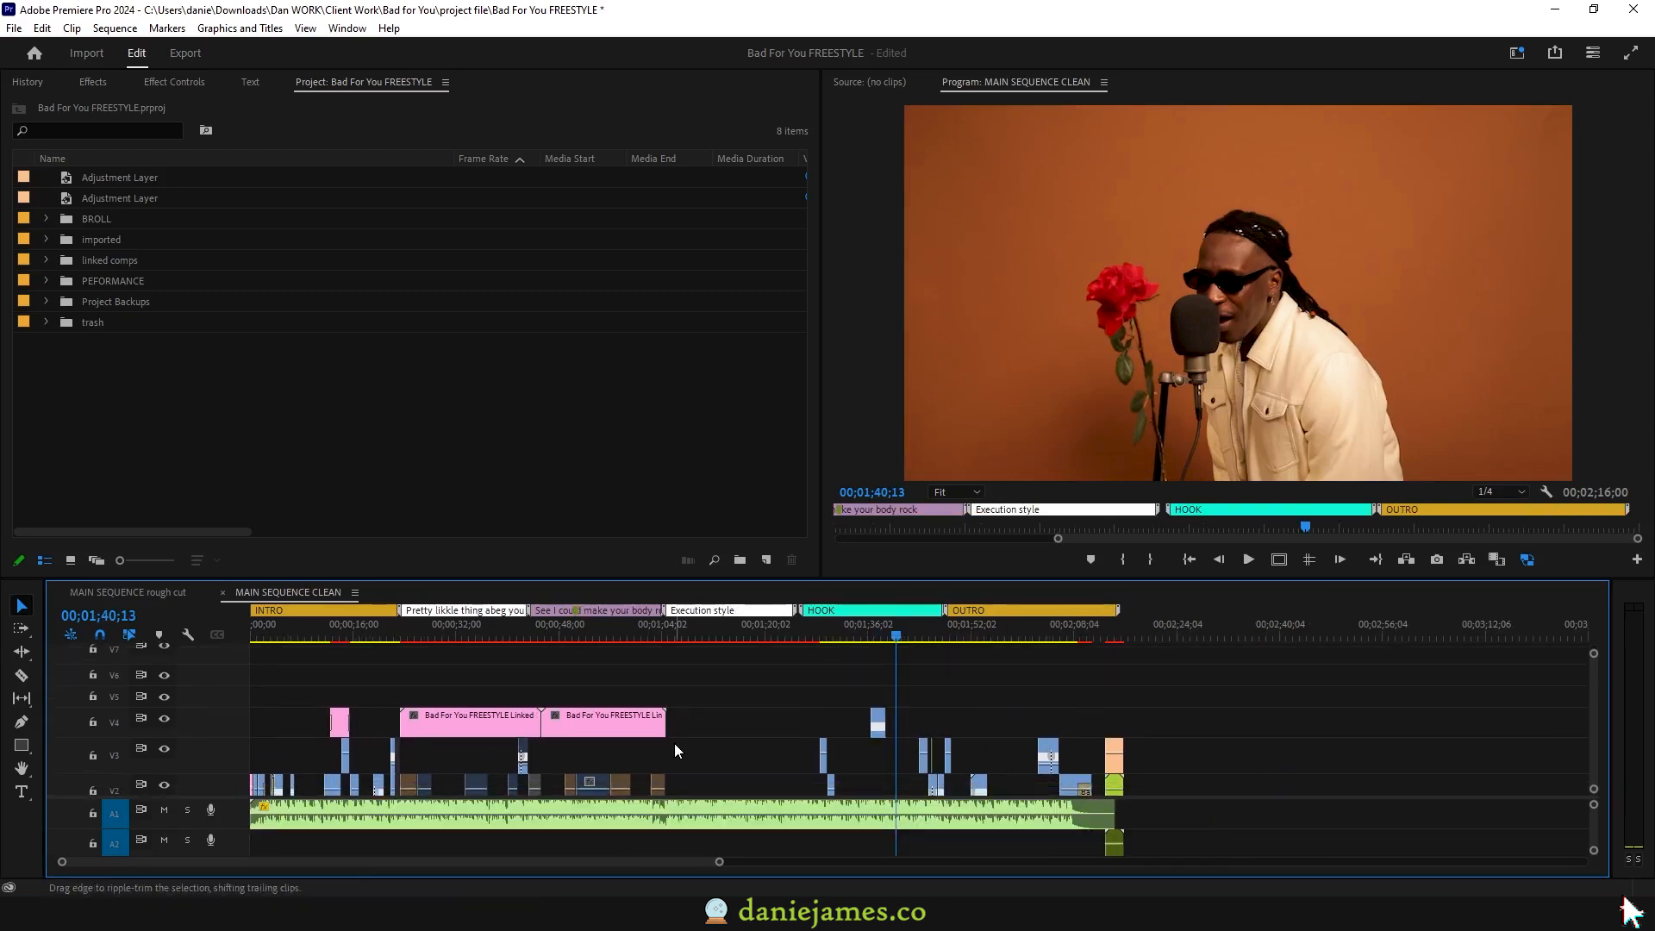
pyautogui.scroll(-1, 688, 740)
pyautogui.click(19, 793)
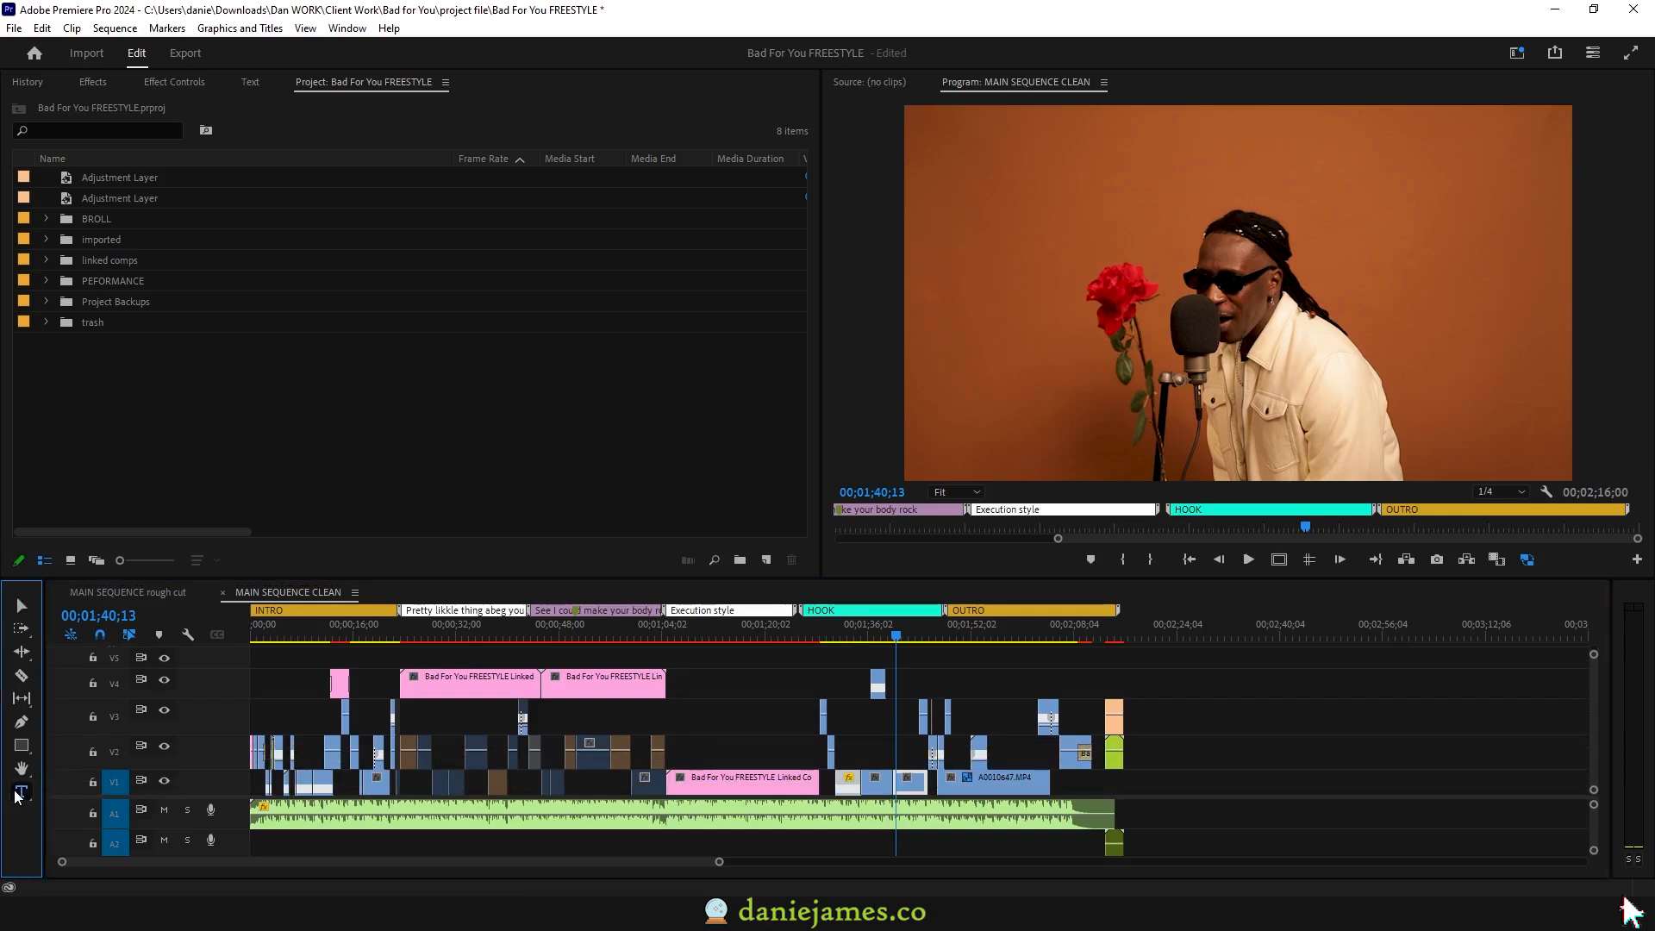
pyautogui.click(944, 153)
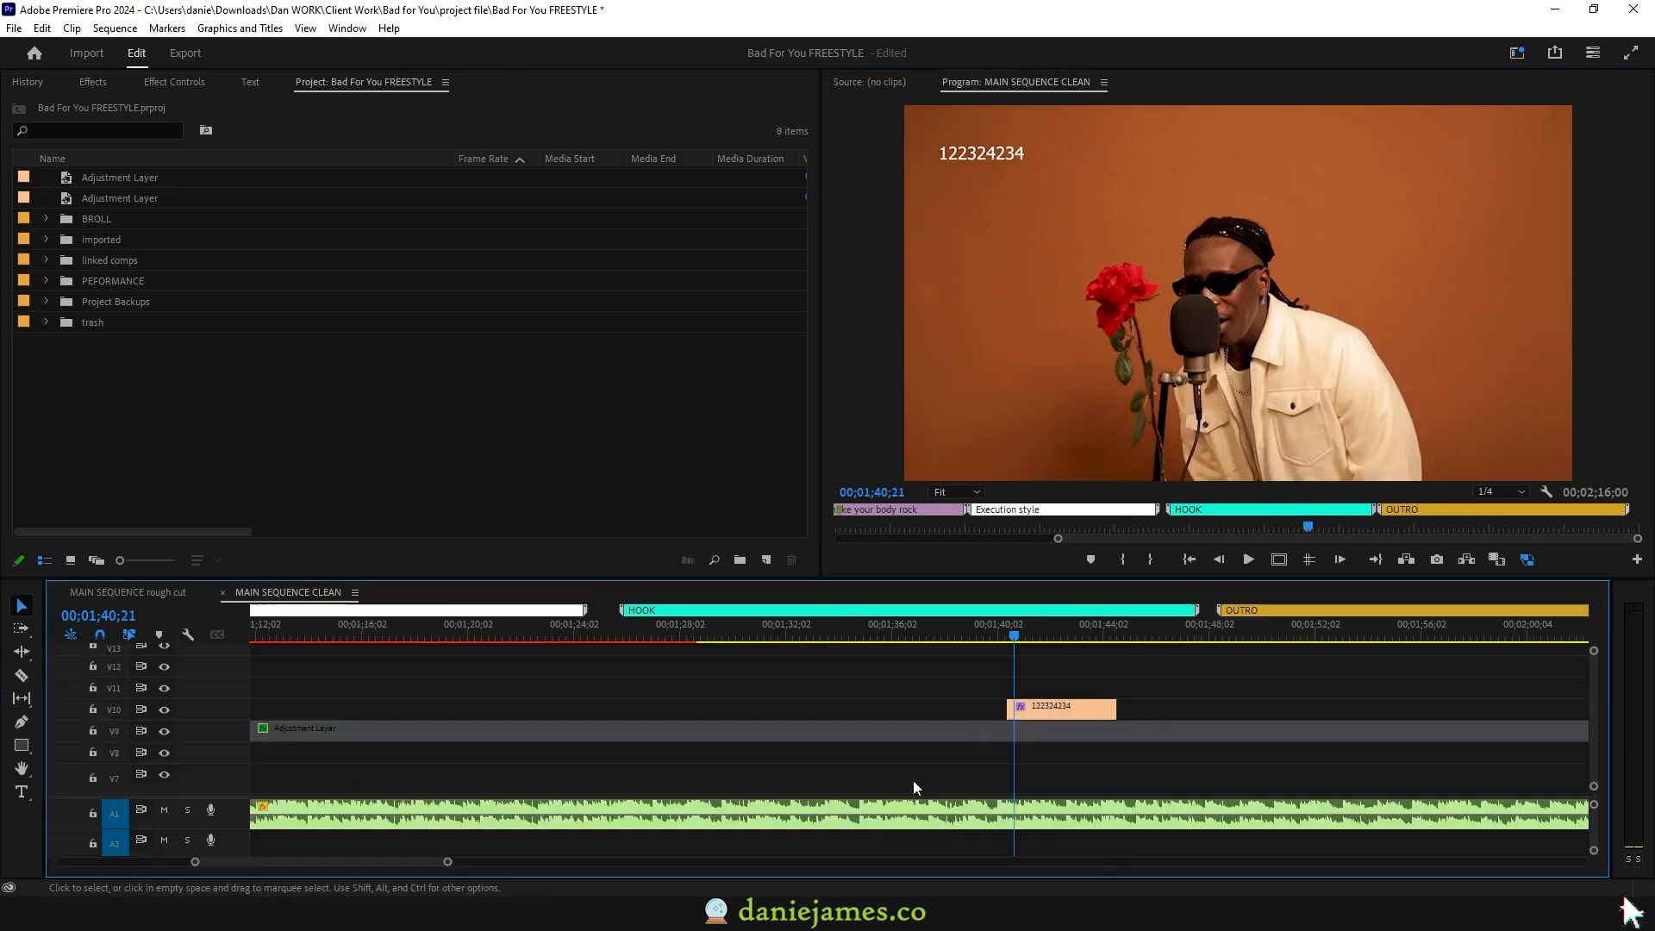
# Toggle the enabled state of the V9 adjustment layer and restore it.
pyautogui.scroll(-3, 941, 771)
pyautogui.scroll(-3, 969, 756)
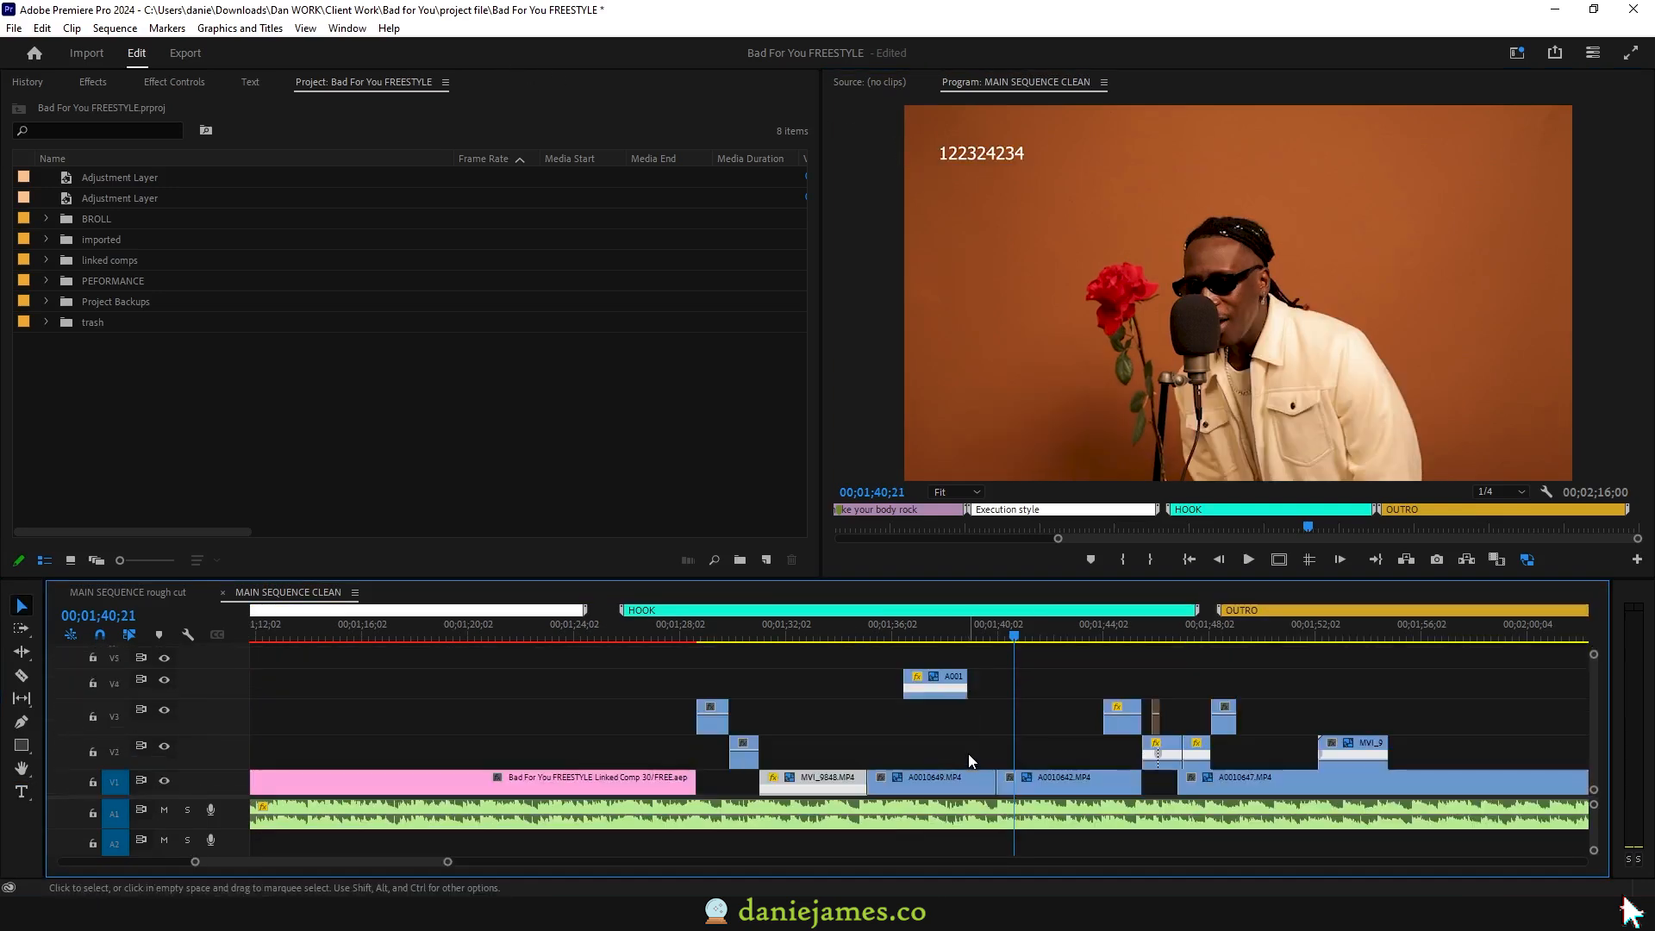
pyautogui.scroll(4, 990, 743)
pyautogui.scroll(2, 1009, 726)
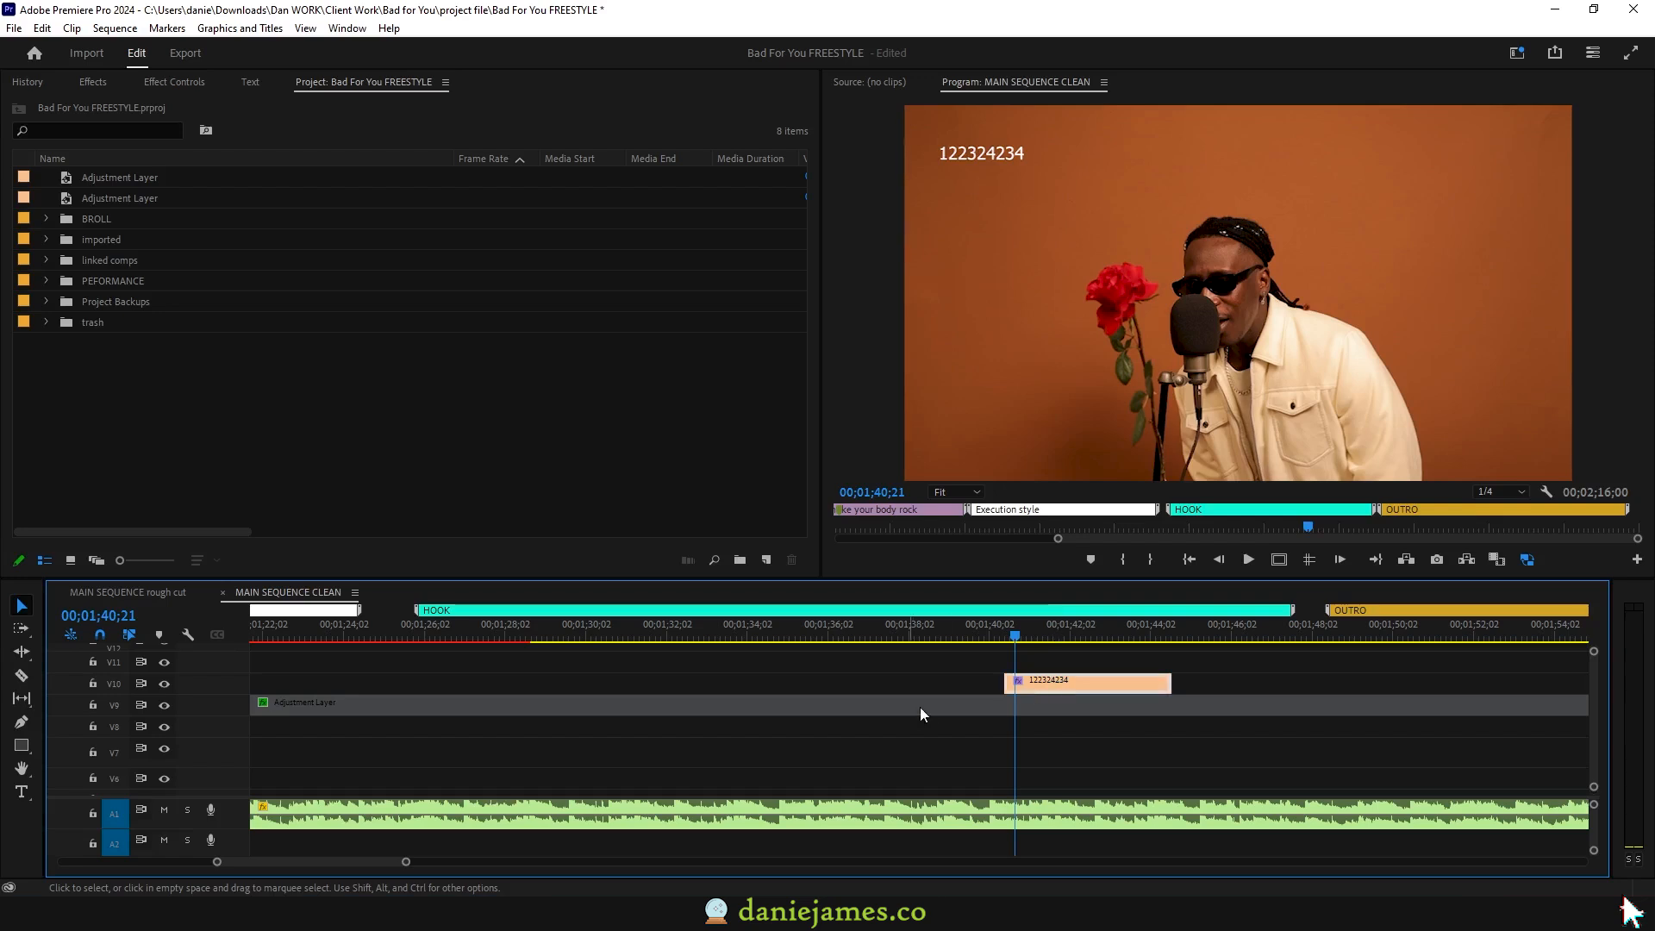
pyautogui.scroll(-3, 1032, 726)
pyautogui.scroll(3, 1032, 726)
pyautogui.click(1011, 686)
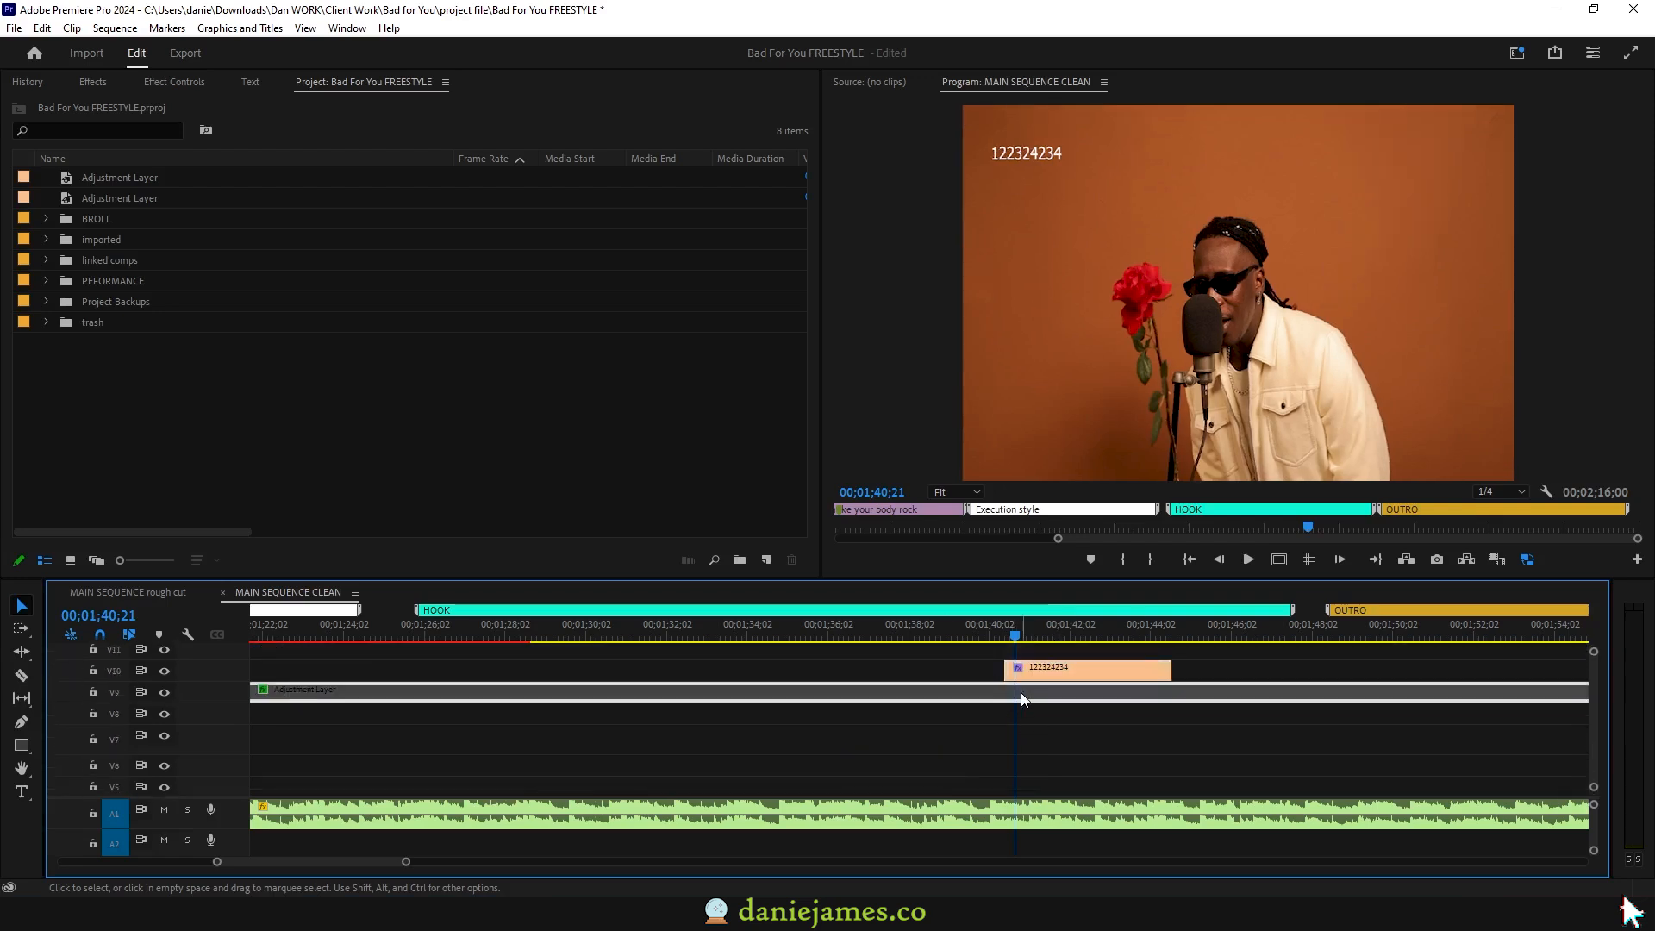
pyautogui.hotkey('shift', 'e')
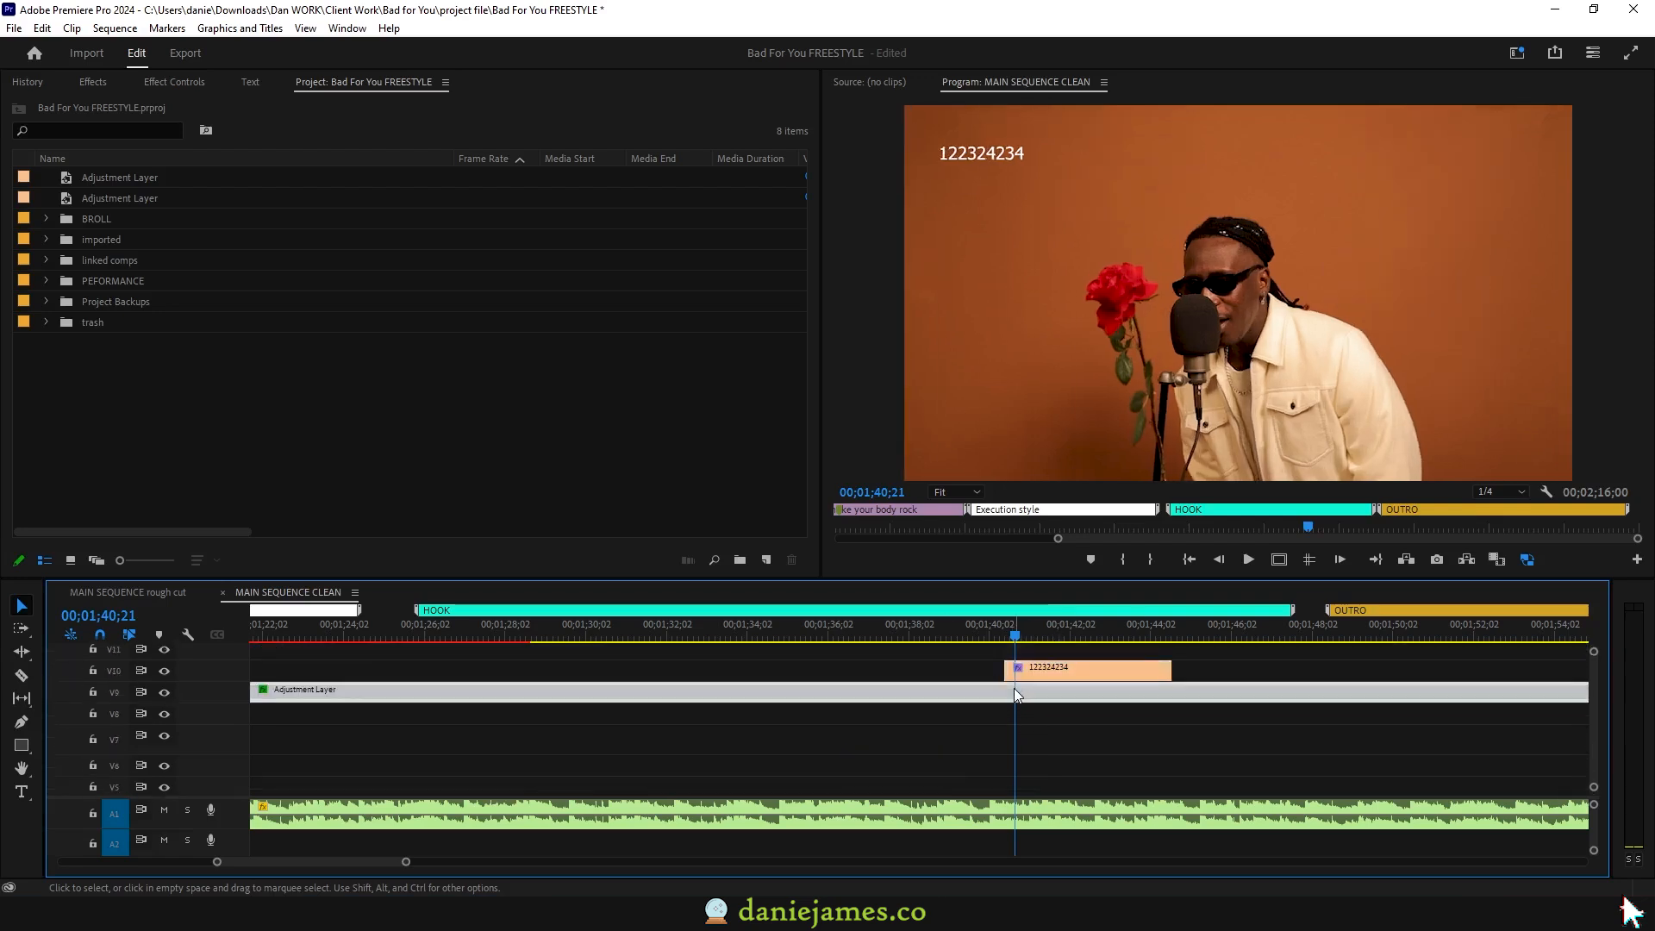
pyautogui.hotkey('shift', 'e')
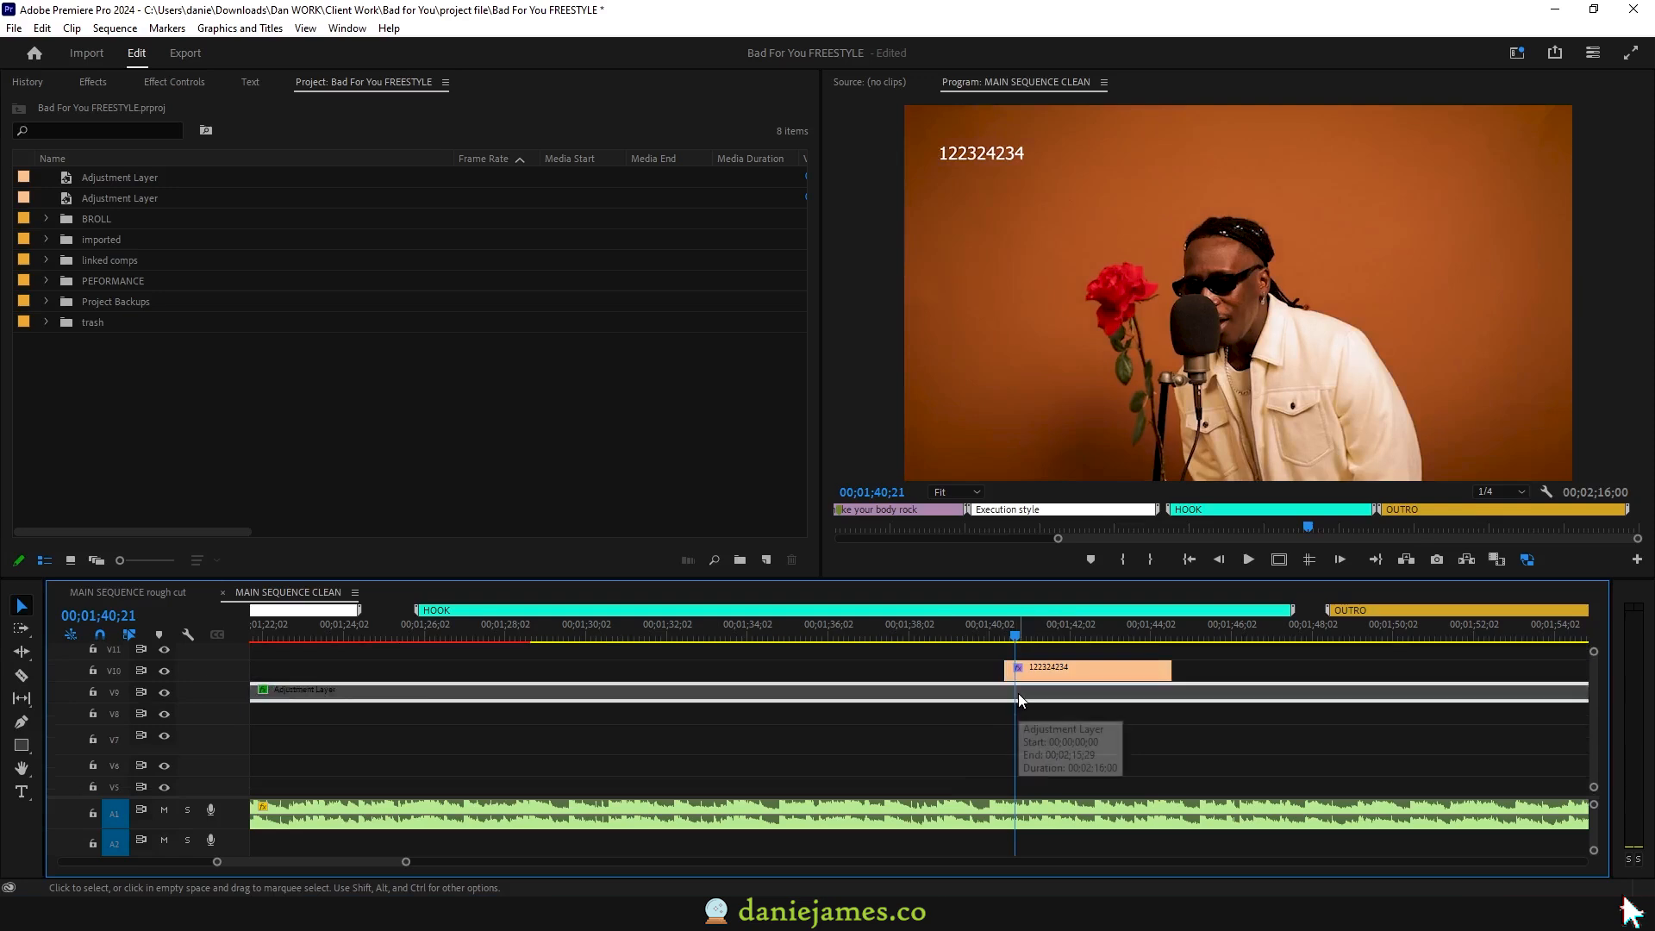
# Hide the text layer inside the "122324234" graphic clip on V10.
pyautogui.scroll(-3, 1037, 700)
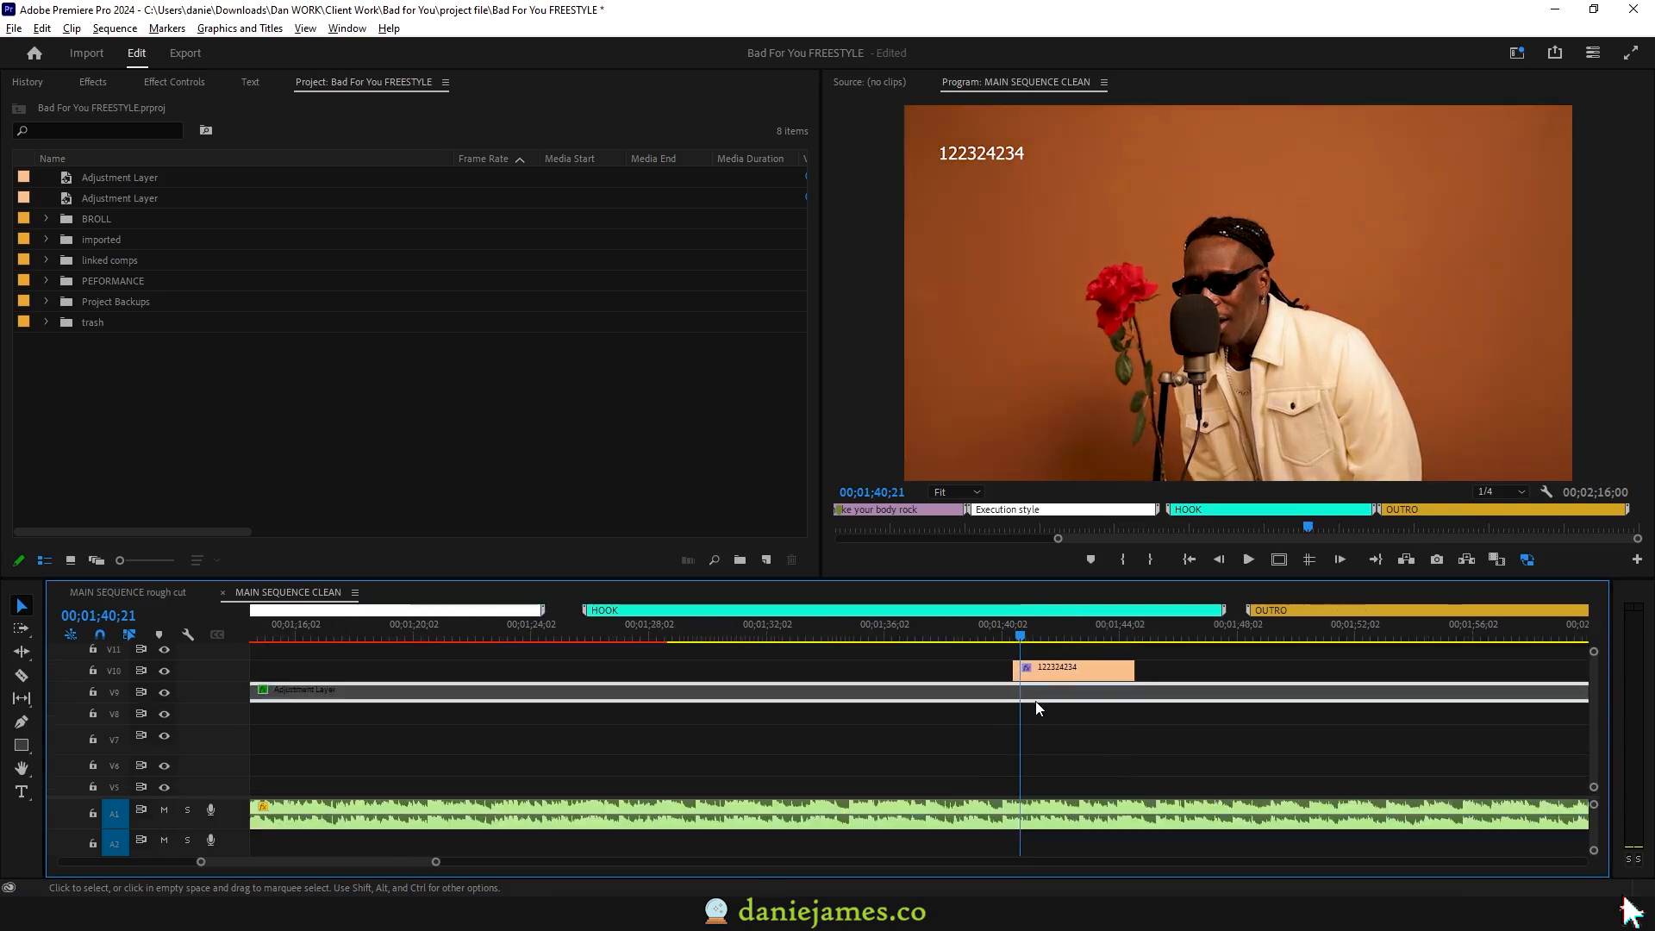
pyautogui.click(1031, 671)
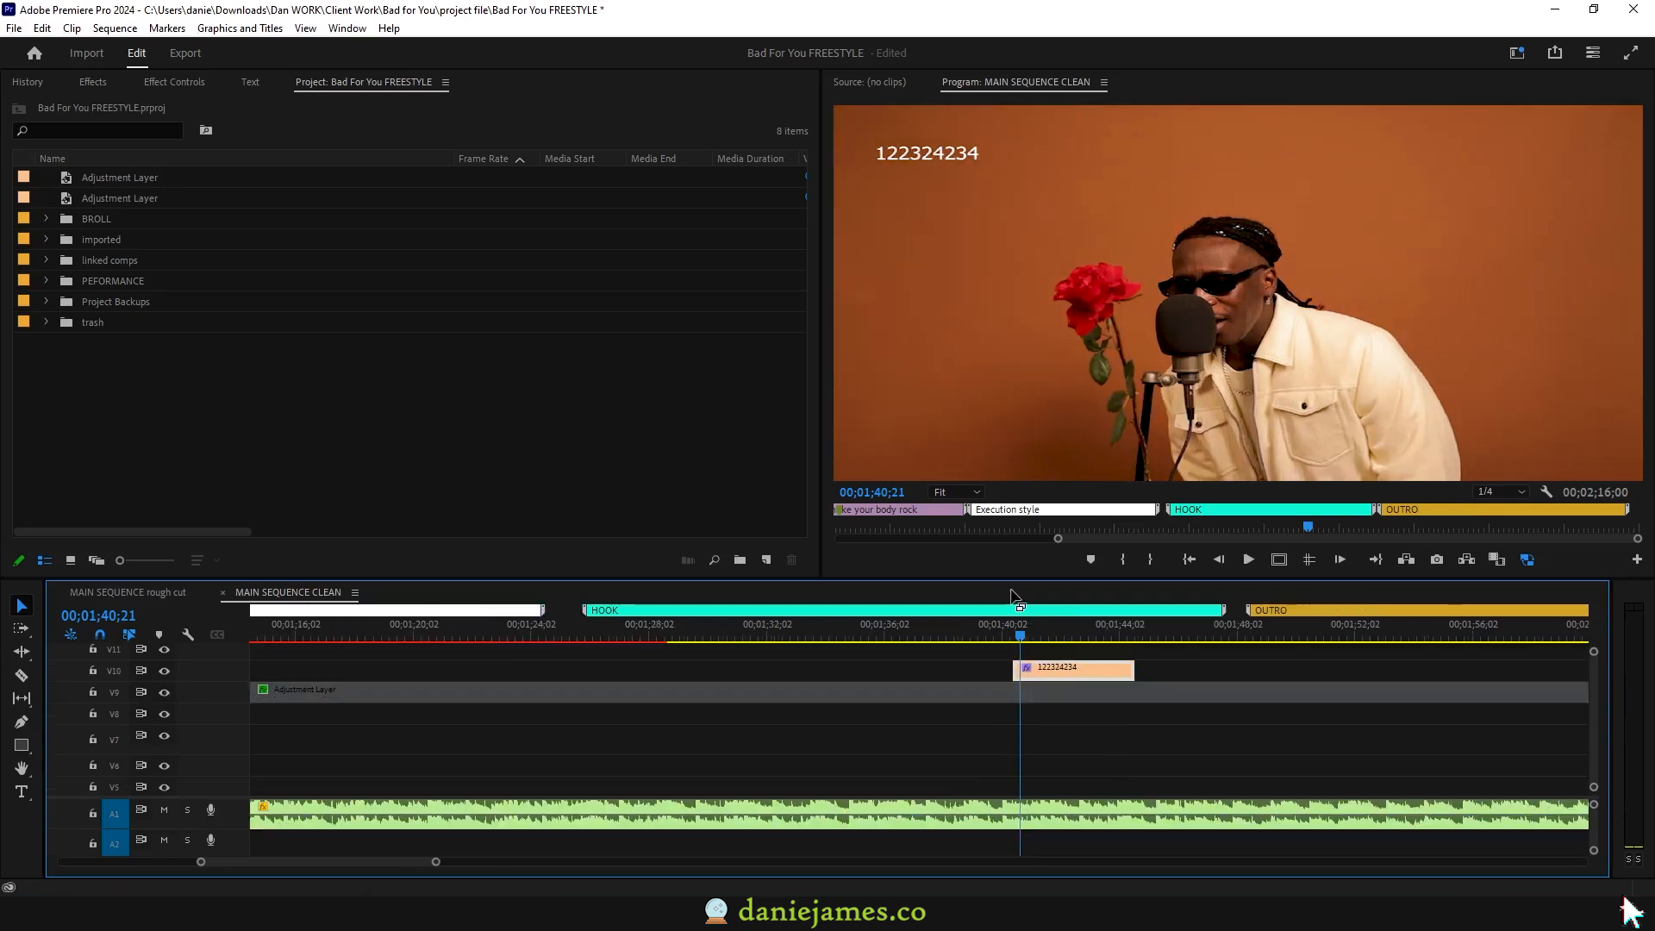
pyautogui.click(174, 82)
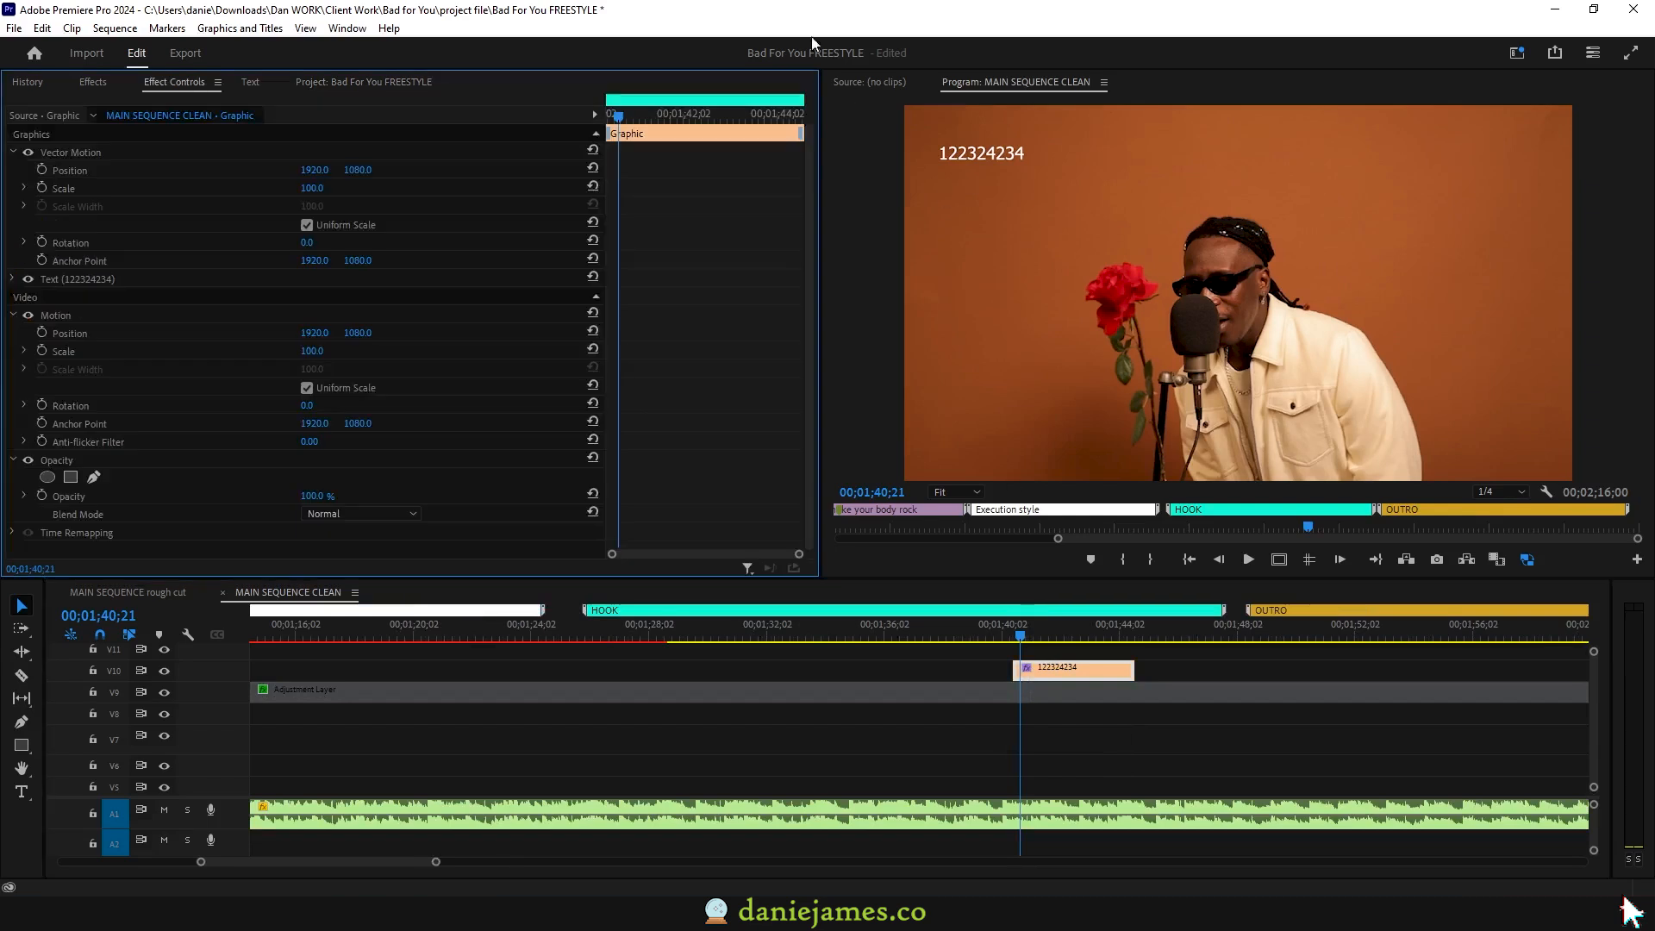
pyautogui.click(28, 279)
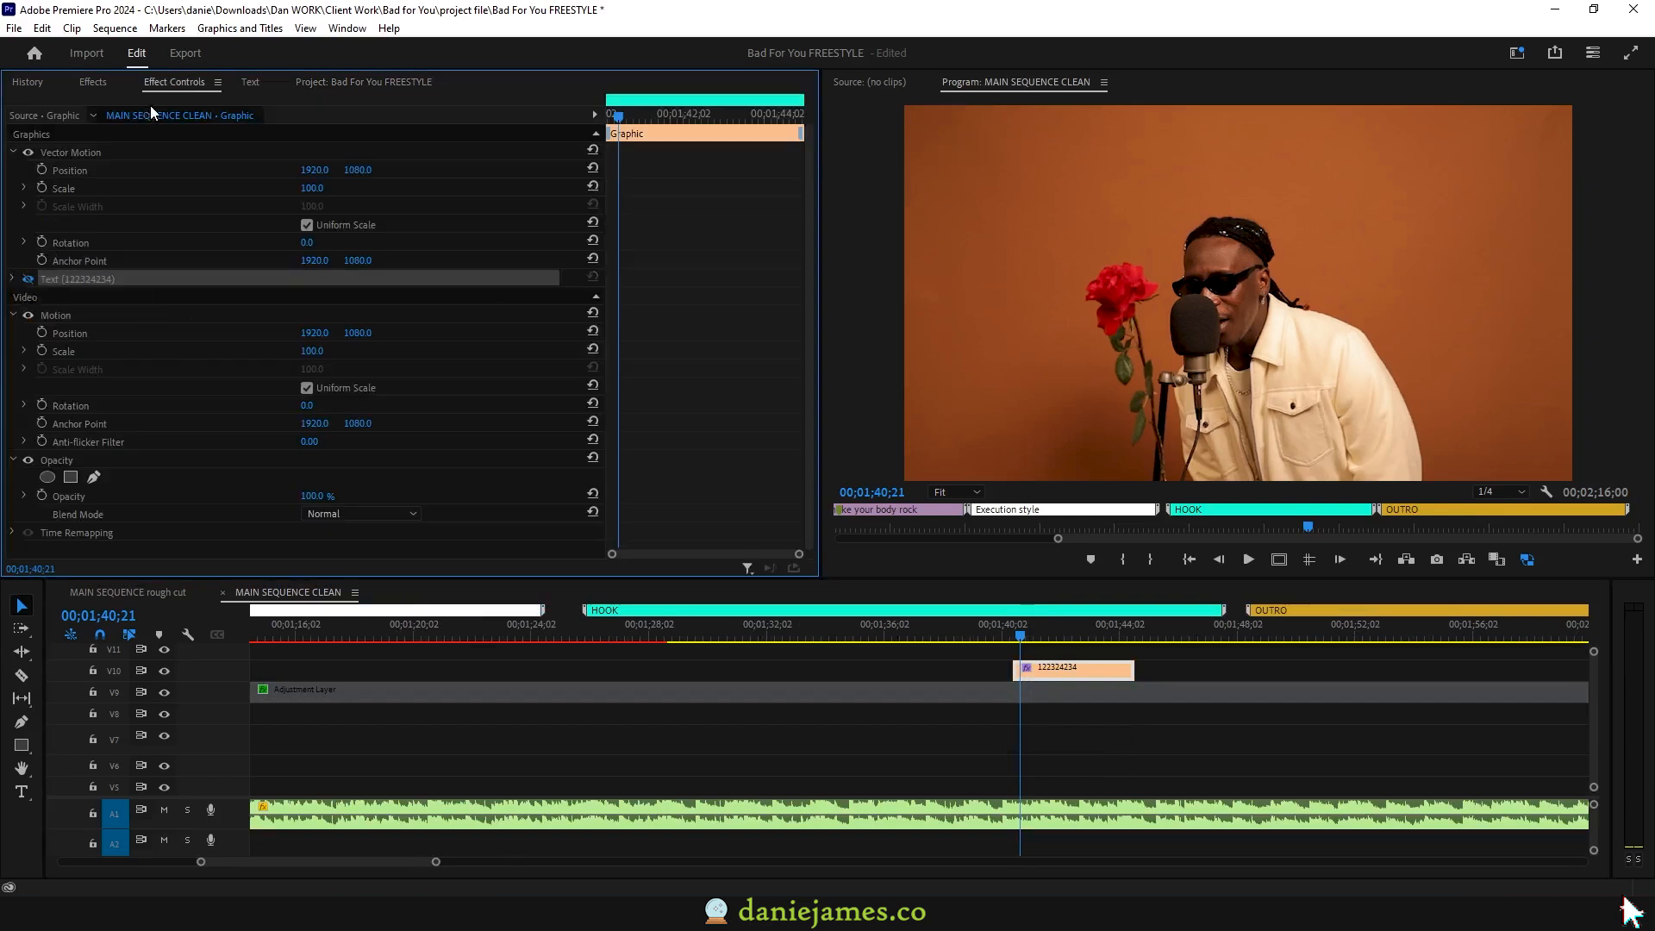
# Extend the V10 graphic clip to cover the whole sequence from start to end.
pyautogui.scroll(-5, 1034, 710)
pyautogui.scroll(-3, 1041, 712)
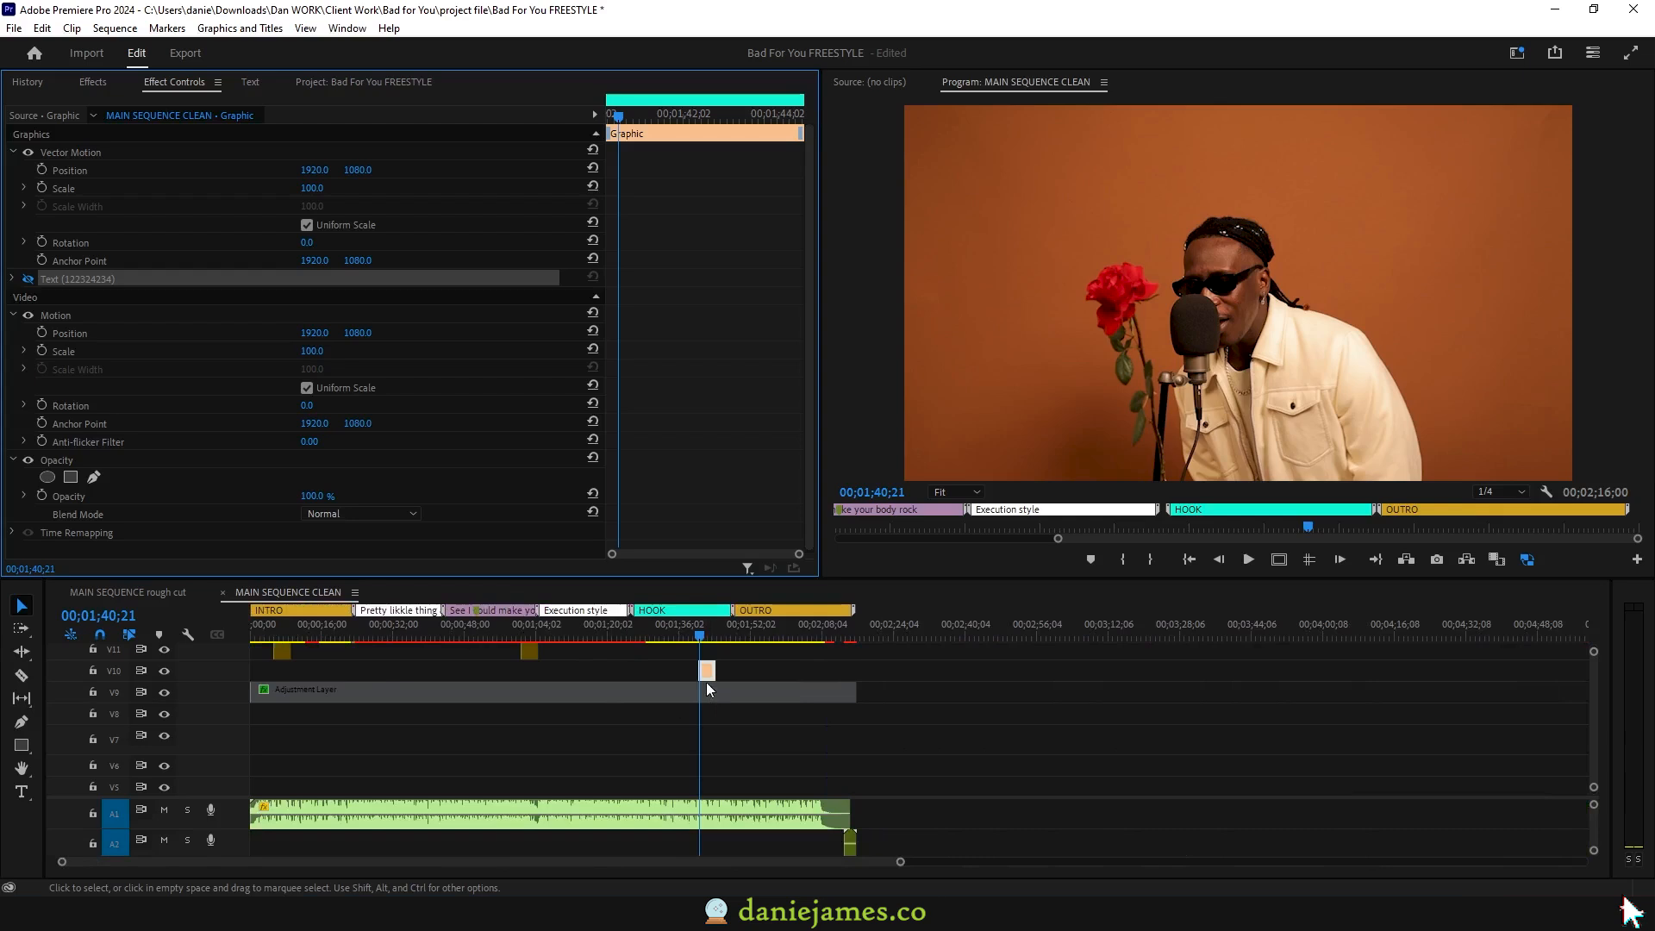
pyautogui.moveTo(701, 671); pyautogui.dragTo(699, 670)
pyautogui.moveTo(64, 675); pyautogui.dragTo(62, 674)
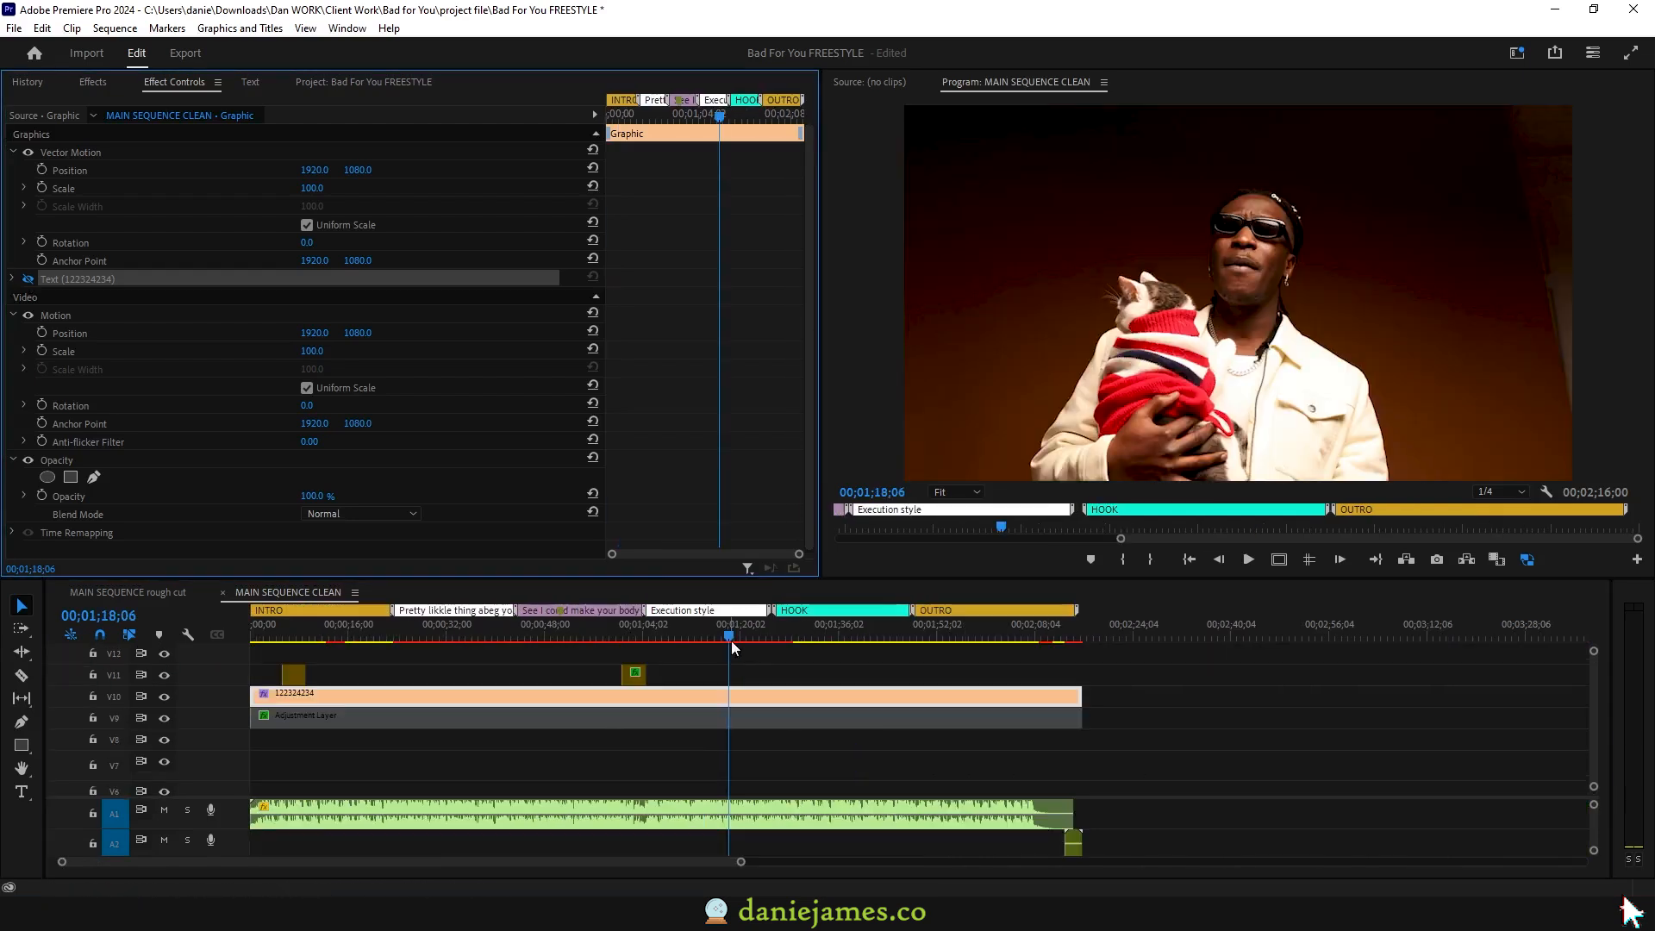
# Find the Timecode effect by searching for "timecode" and apply it to the full-length graphic clip on V10.
pyautogui.click(737, 650)
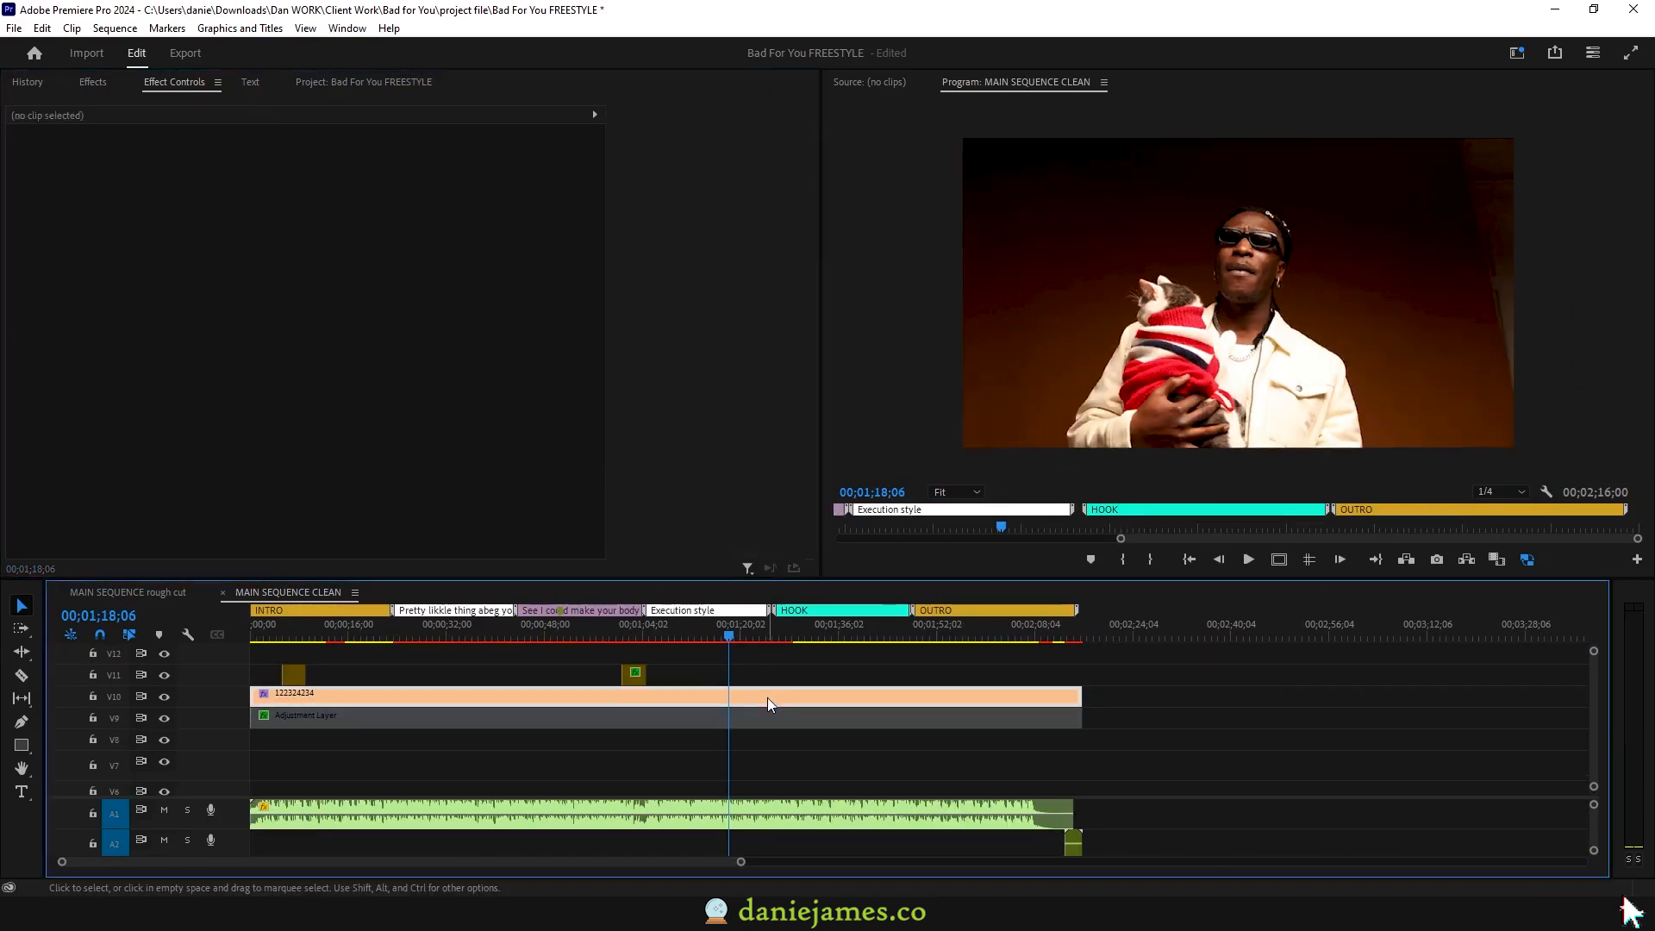
pyautogui.click(770, 698)
pyautogui.click(93, 82)
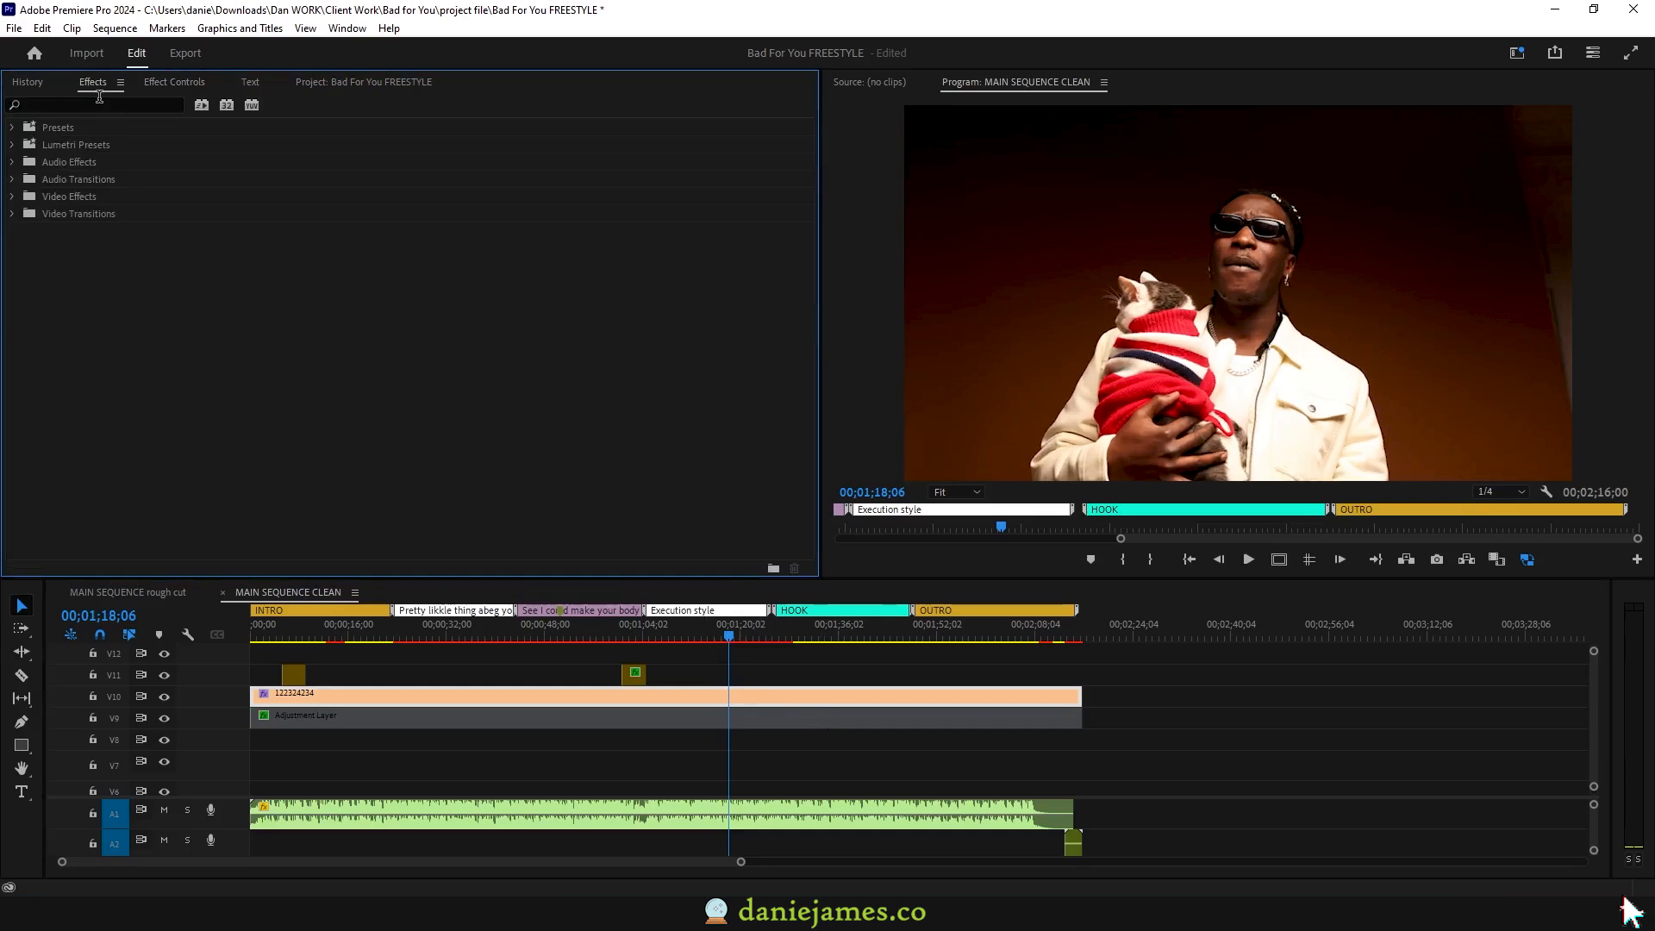
pyautogui.write('timecode')
pyautogui.moveTo(93, 230); pyautogui.dragTo(686, 697)
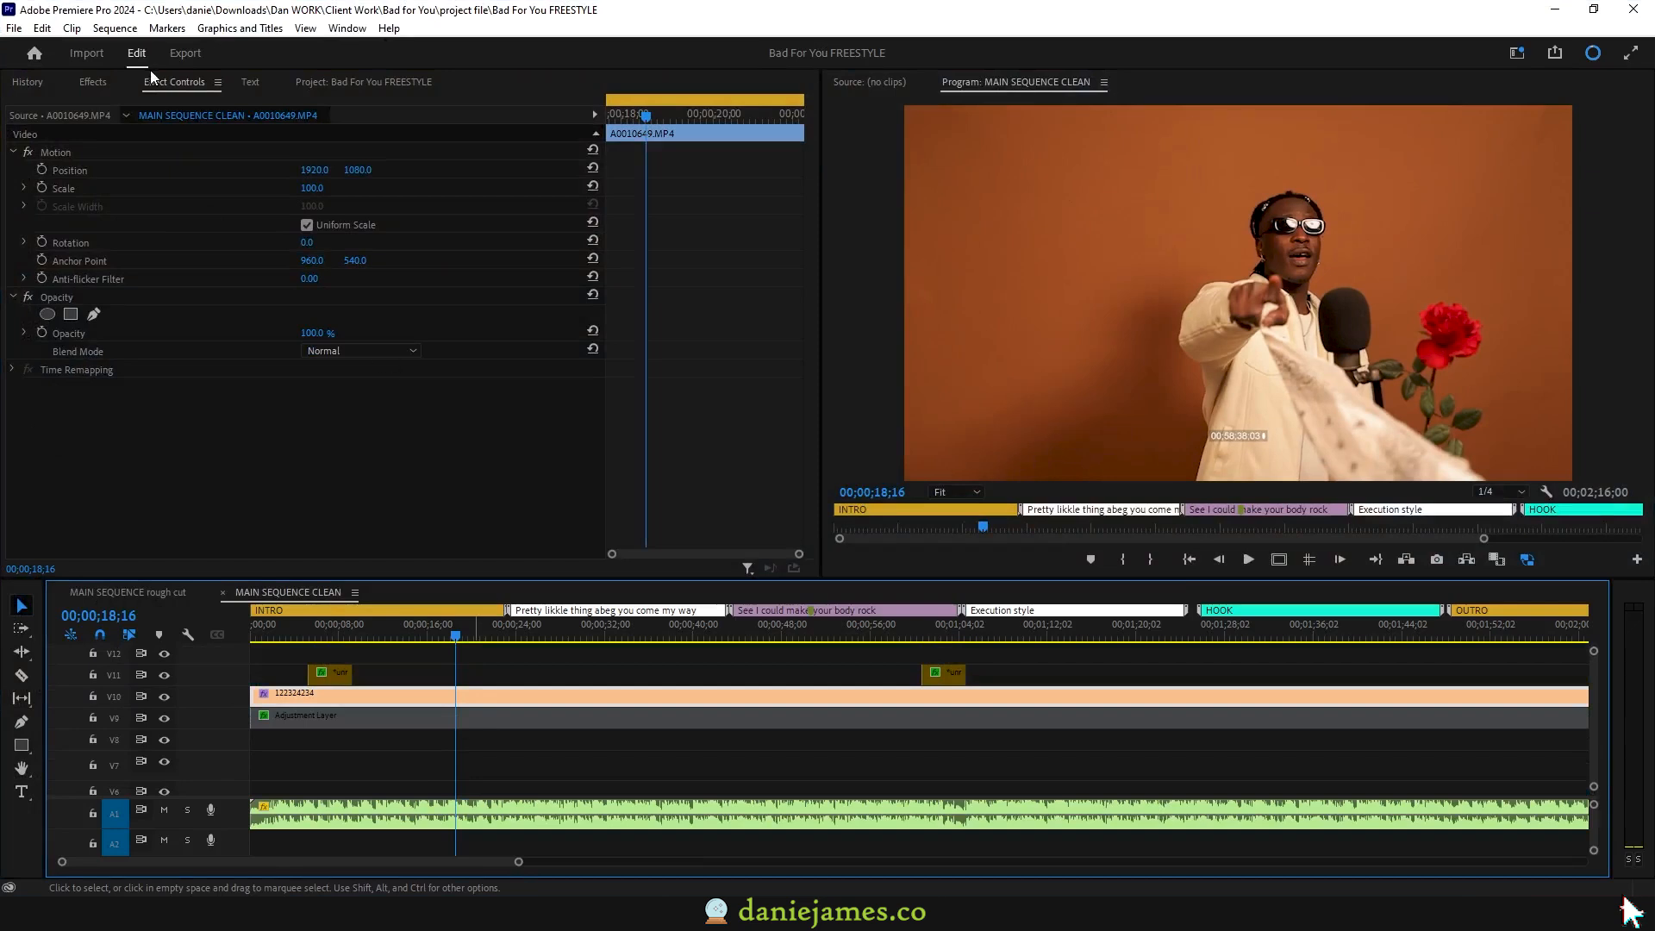
# Move the full-length timecode graphic clip from V10 down to V6 and place the playhead at 00;00;17;21.
pyautogui.click(61, 281)
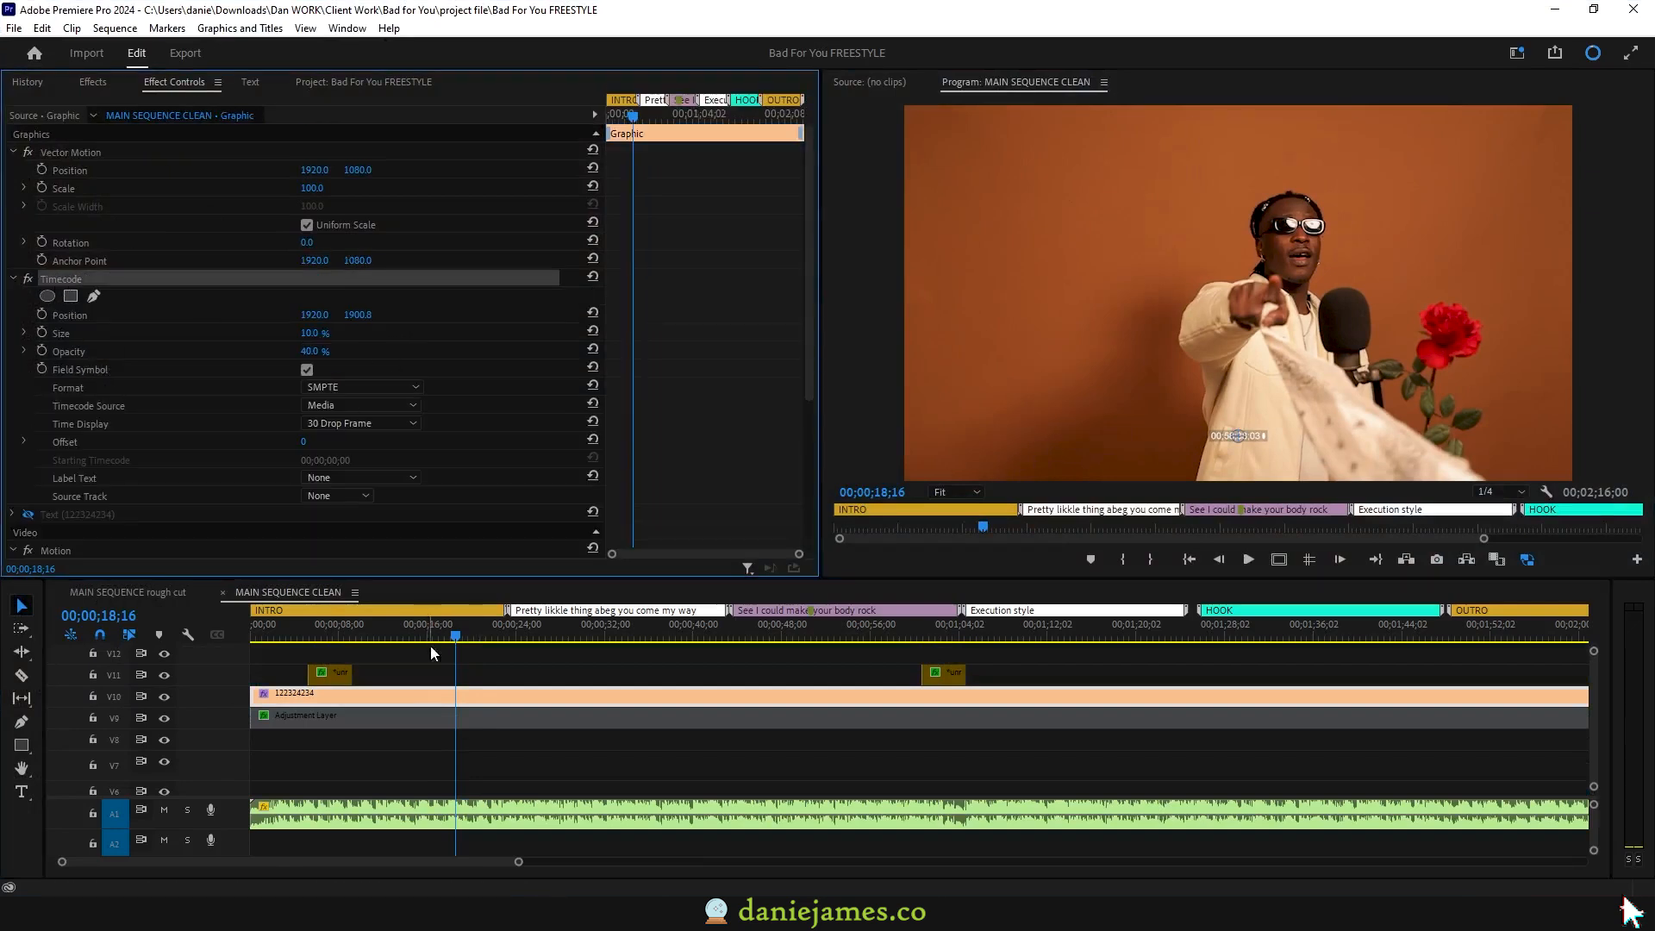
pyautogui.scroll(-1, 439, 689)
pyautogui.moveTo(432, 714); pyautogui.dragTo(466, 707)
pyautogui.scroll(-3, 450, 738)
pyautogui.scroll(-1, 579, 709)
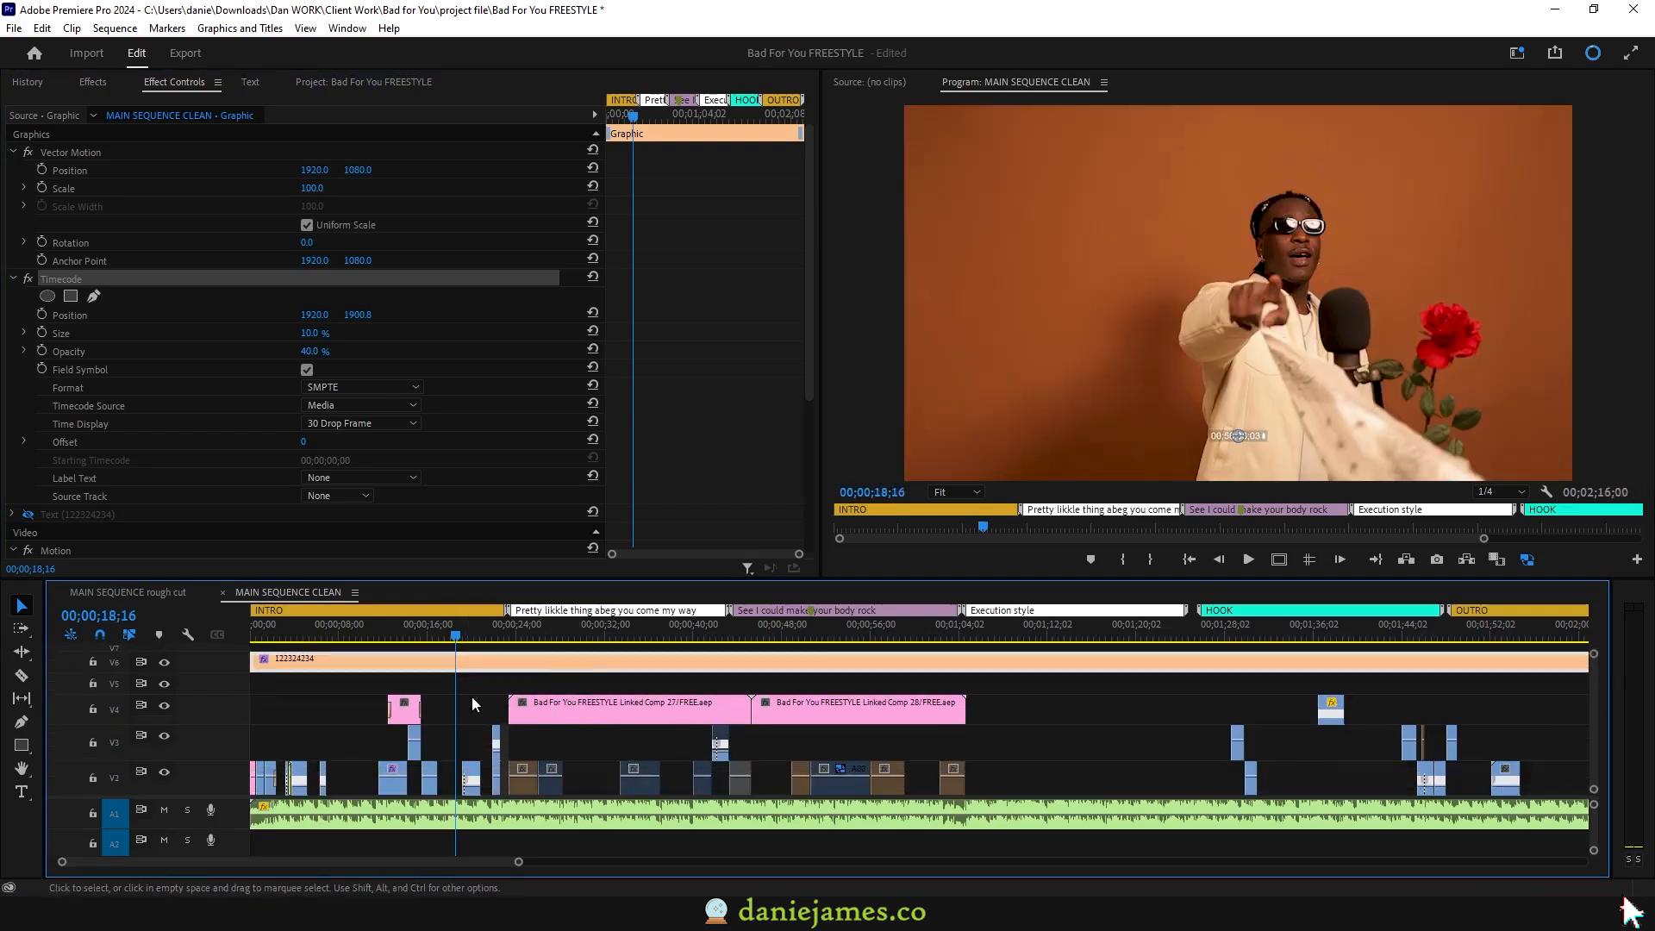
pyautogui.scroll(2, 435, 685)
pyautogui.click(522, 640)
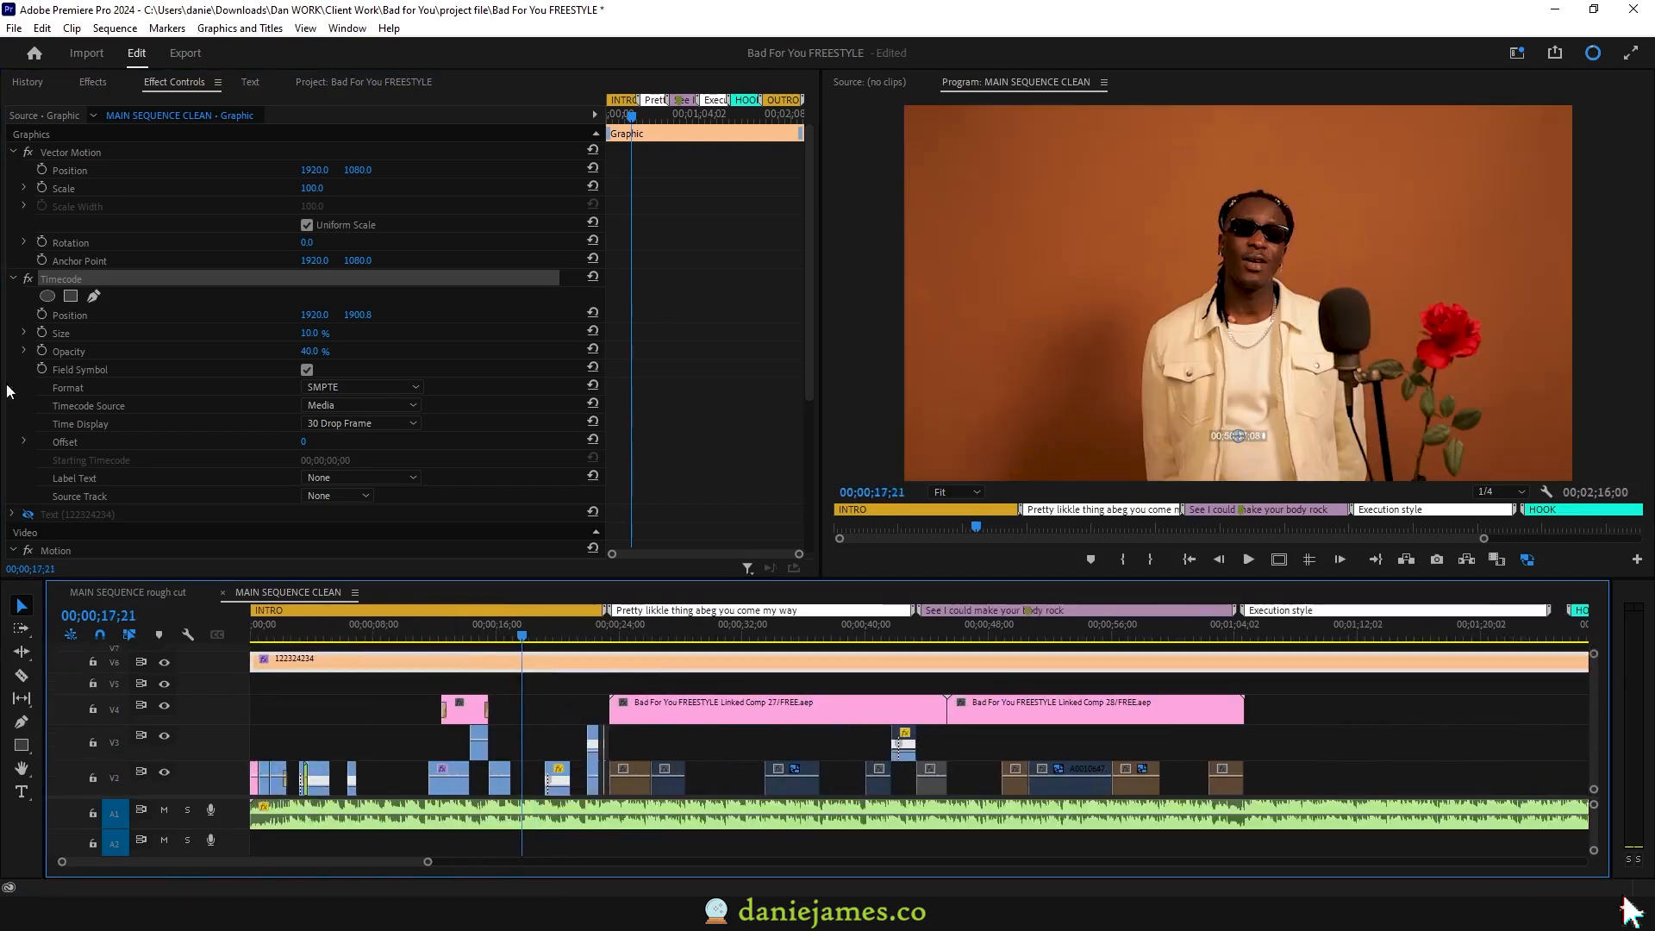
# Set the Timecode effect's size to 14.8% and opacity to 100%, and turn off its field symbol.
pyautogui.click(81, 340)
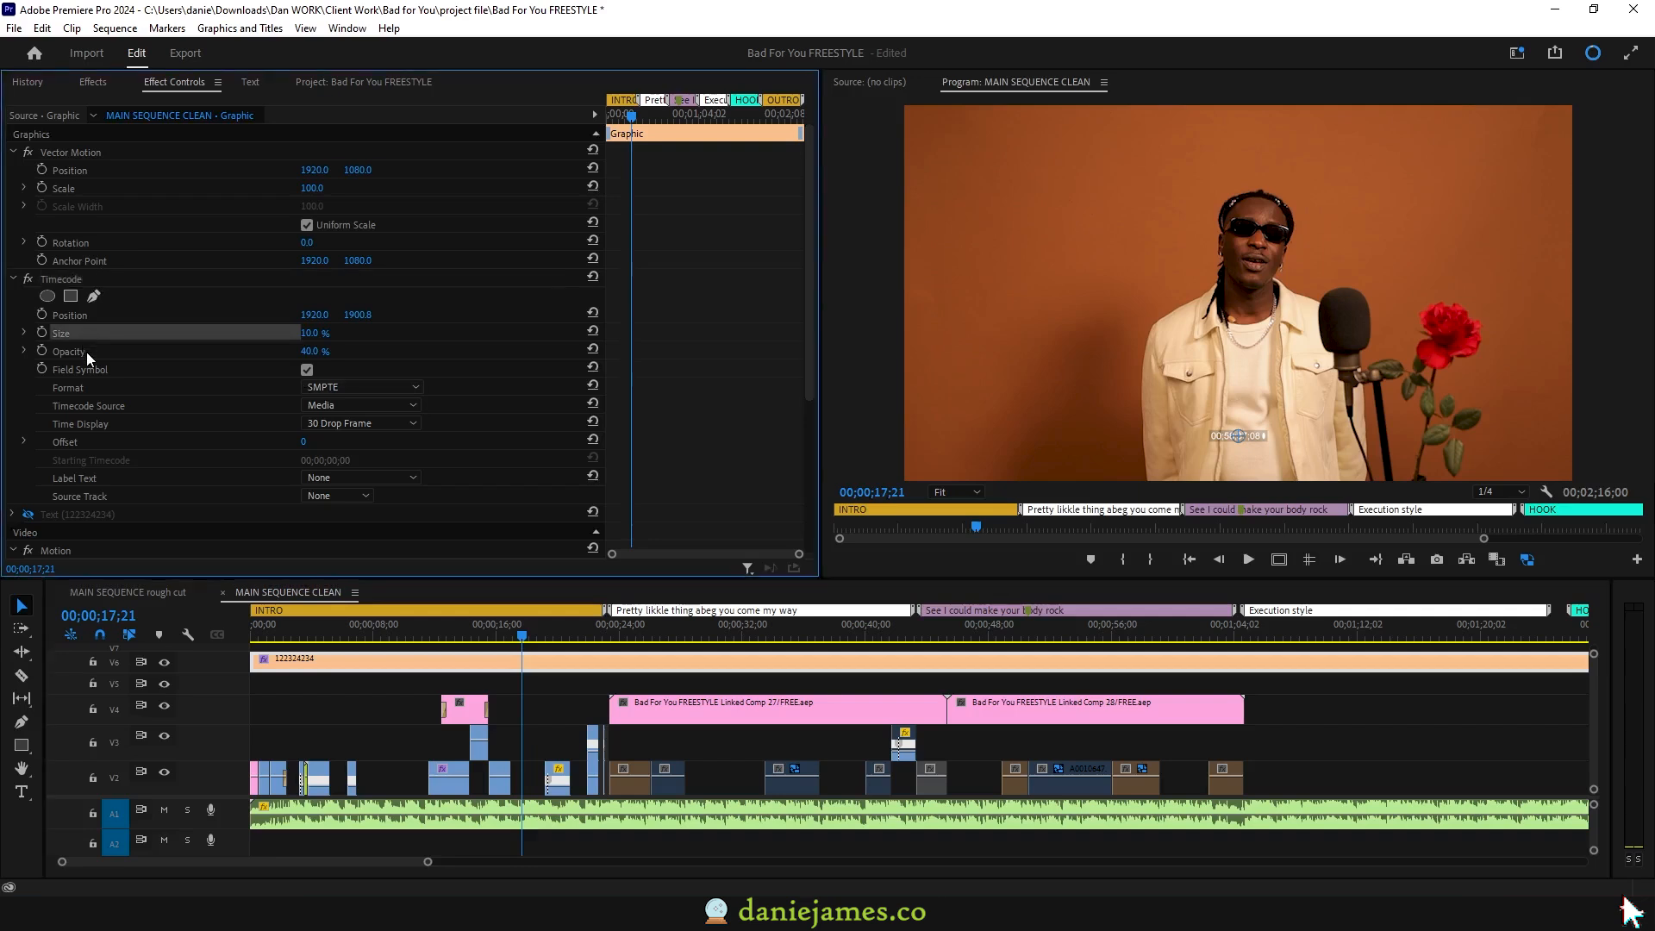
pyautogui.click(90, 352)
pyautogui.moveTo(310, 352)
pyautogui.mouseDown()
pyautogui.moveTo(346, 352)
pyautogui.moveTo(312, 337)
pyautogui.moveTo(325, 336)
pyautogui.mouseUp()
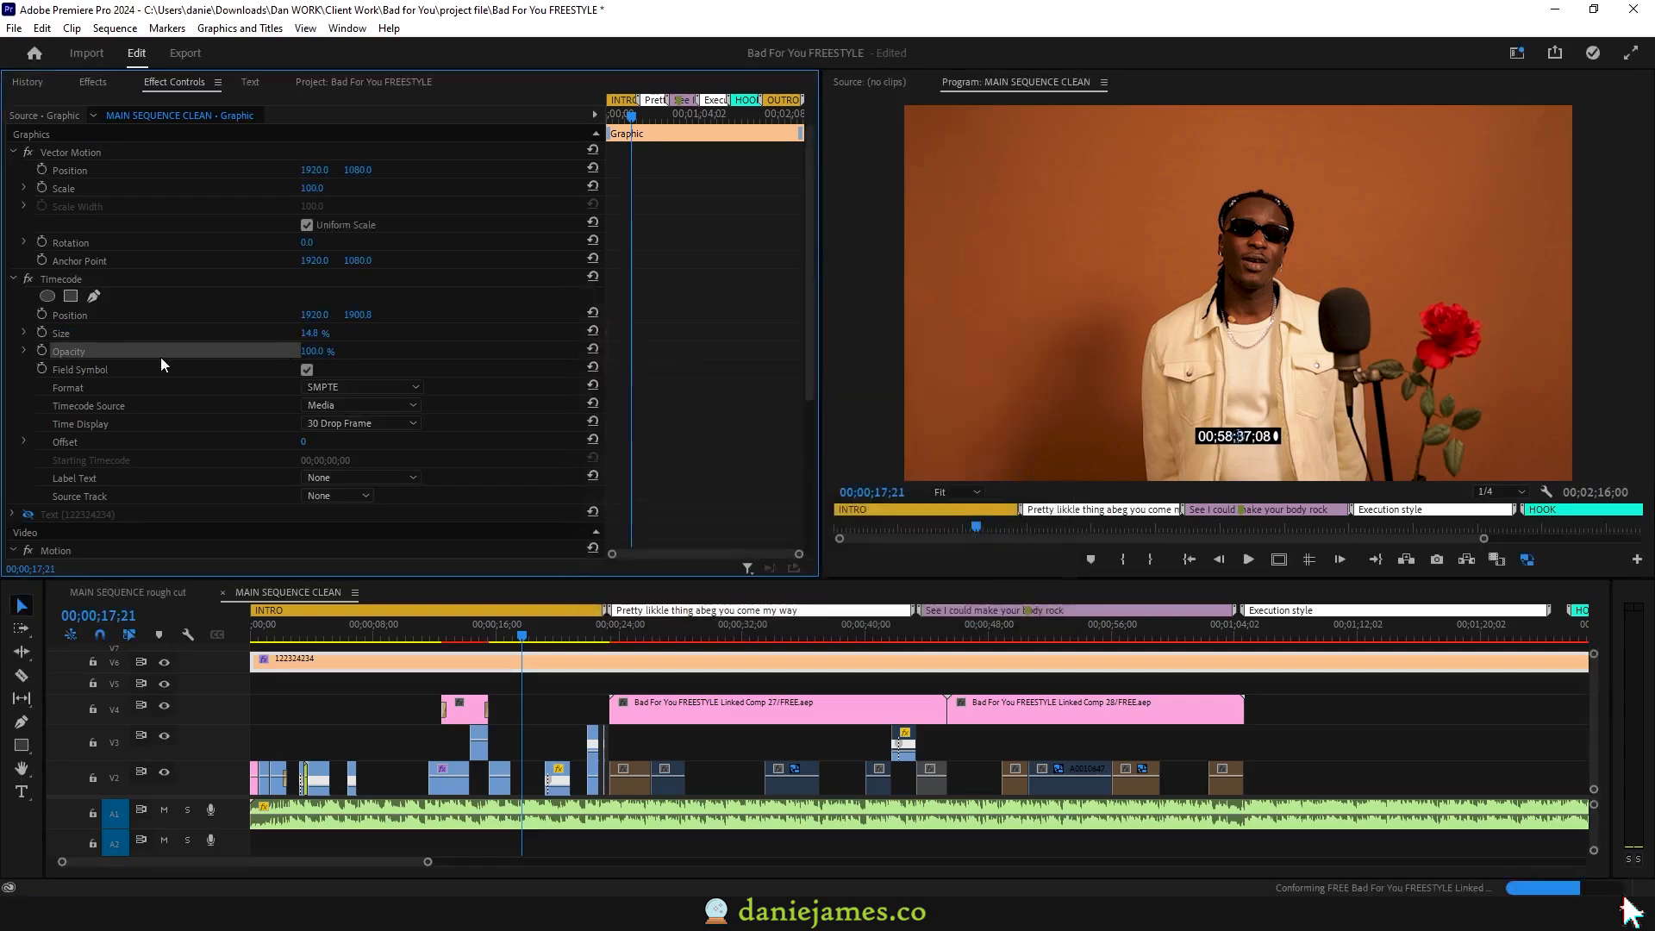
pyautogui.click(214, 374)
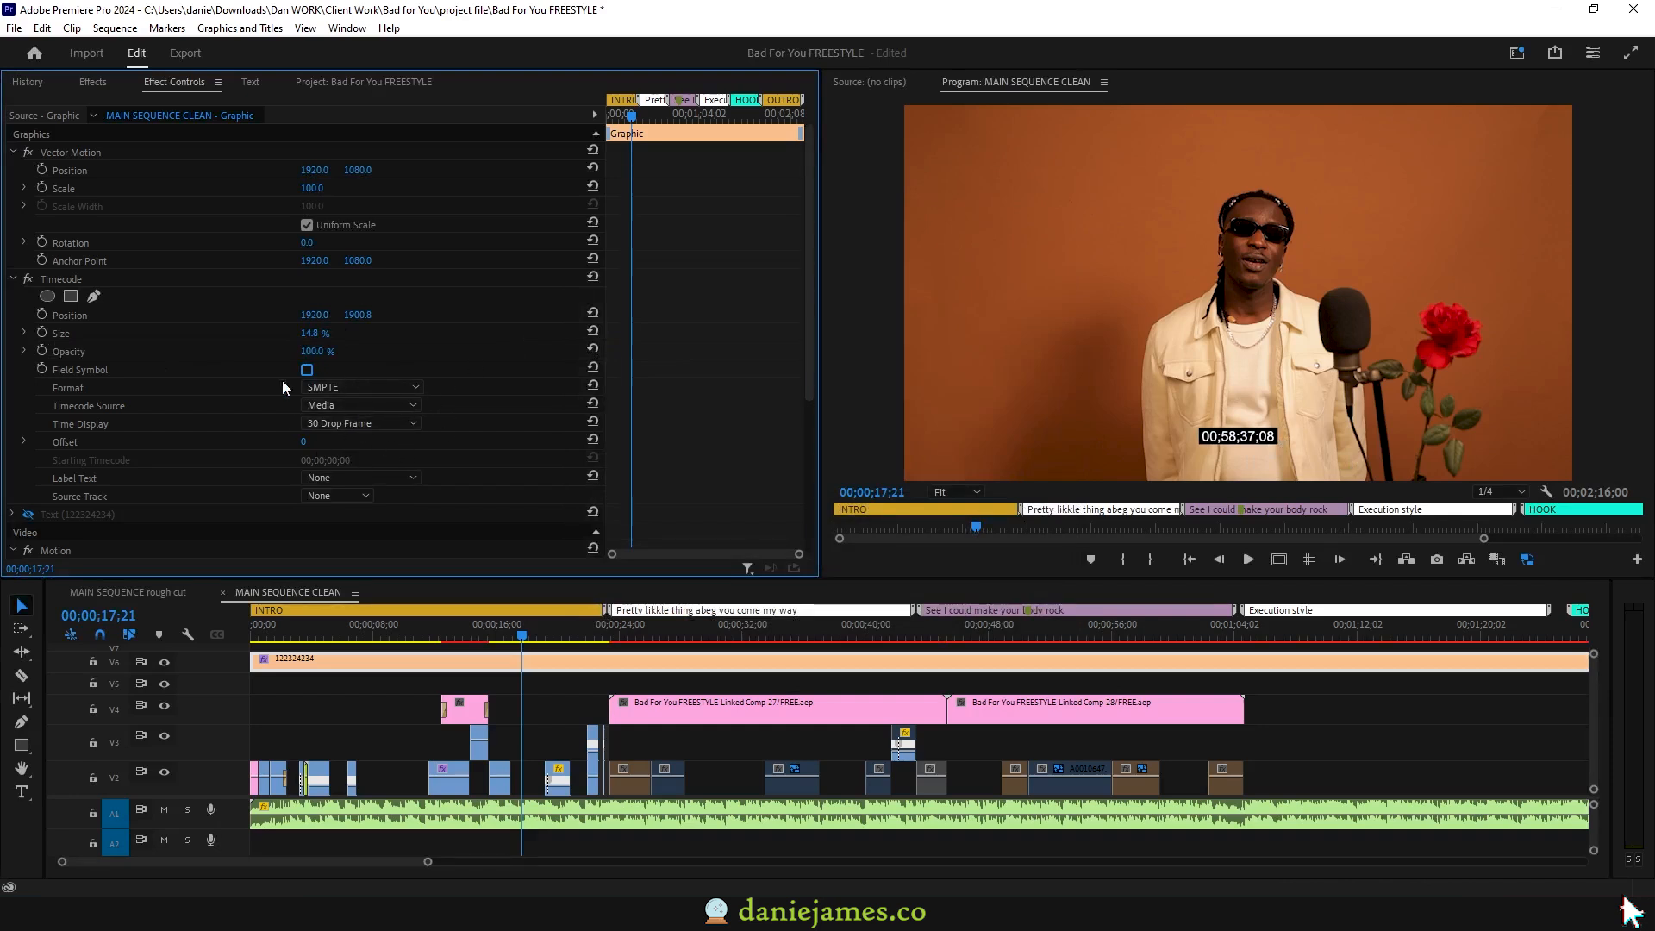
# Set the Timecode effect's source to Generate and compare the overlay with the sequence's playhead timecode.
pyautogui.click(315, 404)
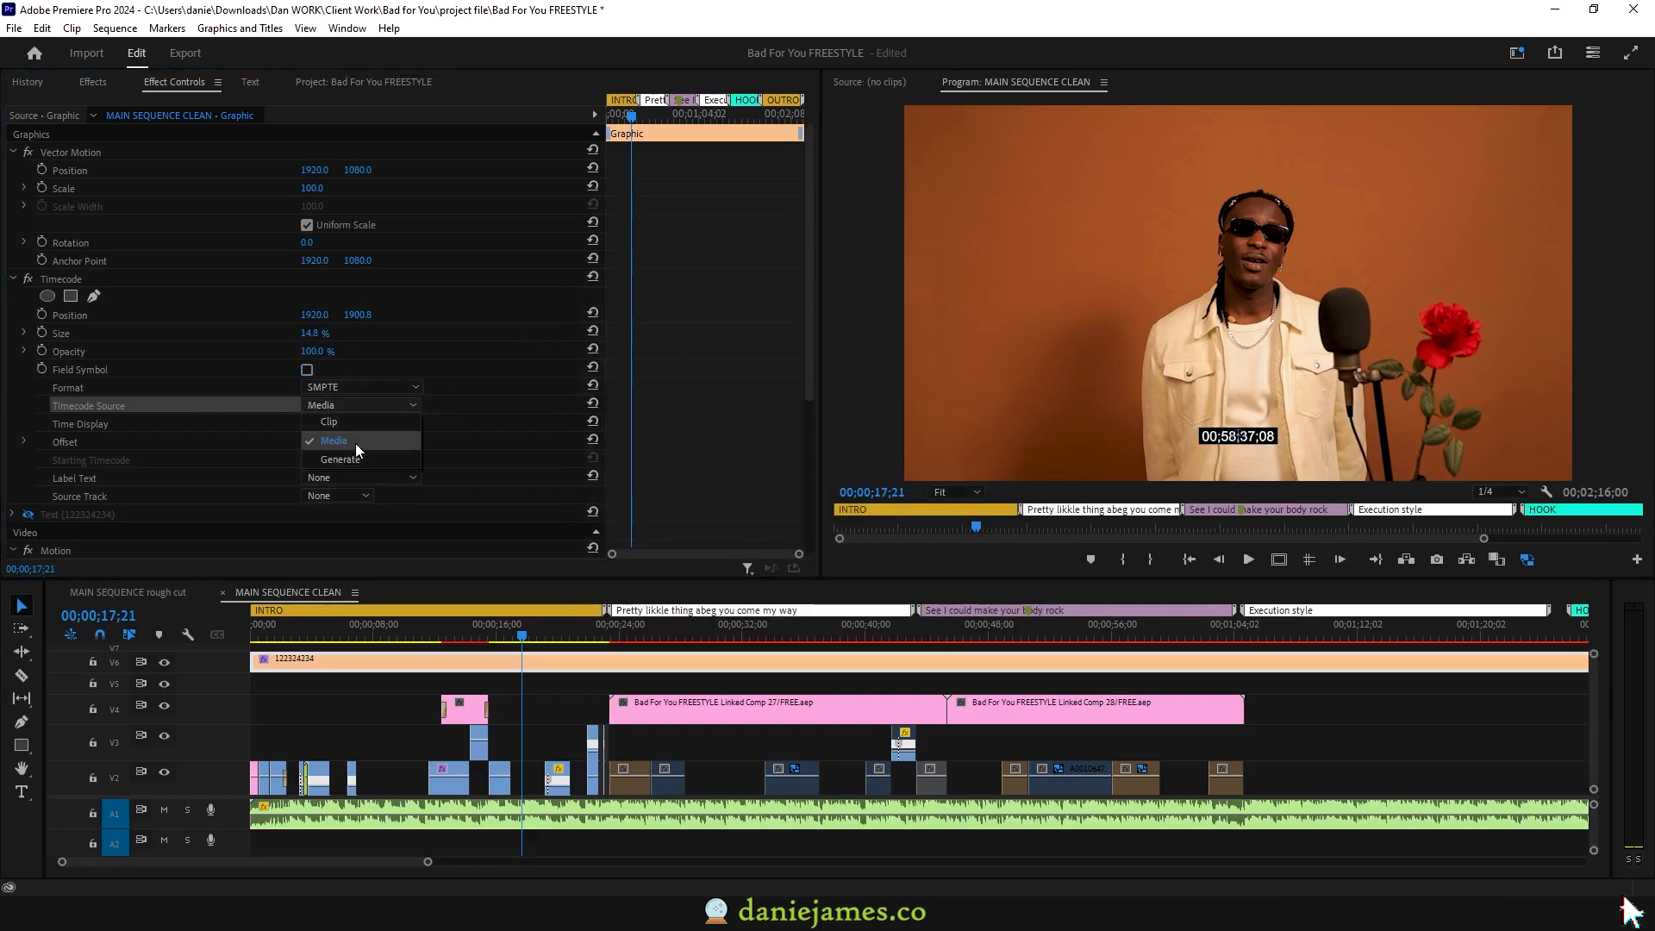
pyautogui.click(353, 461)
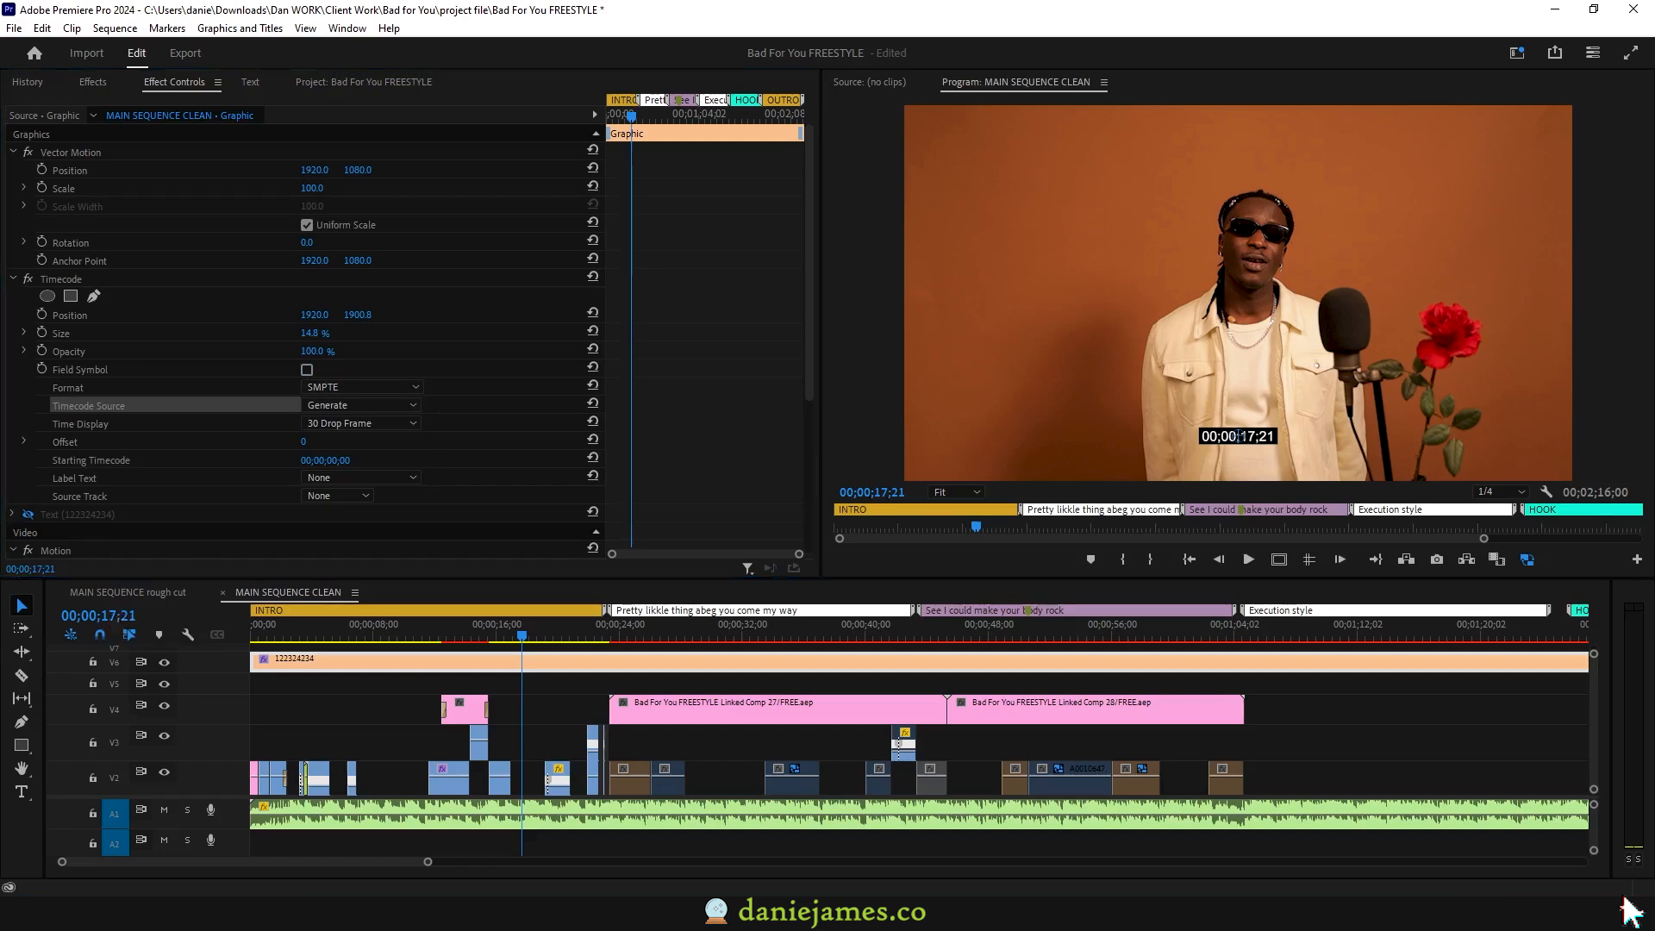
pyautogui.click(114, 615)
pyautogui.moveTo(110, 615); pyautogui.dragTo(125, 615)
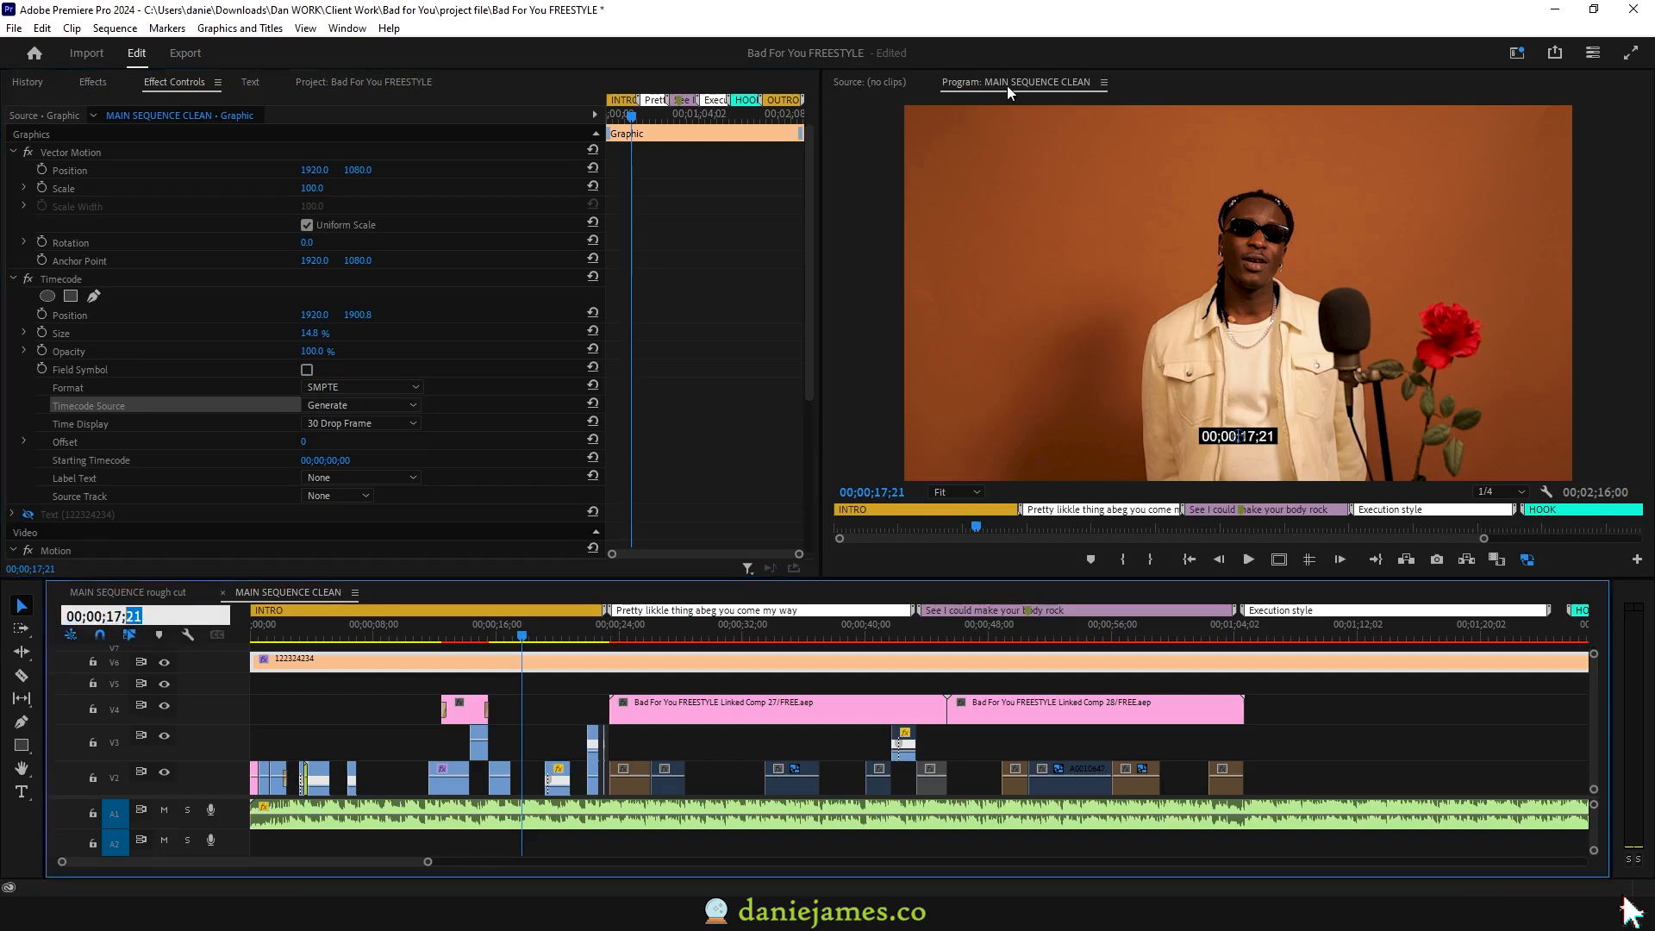
pyautogui.click(1402, 270)
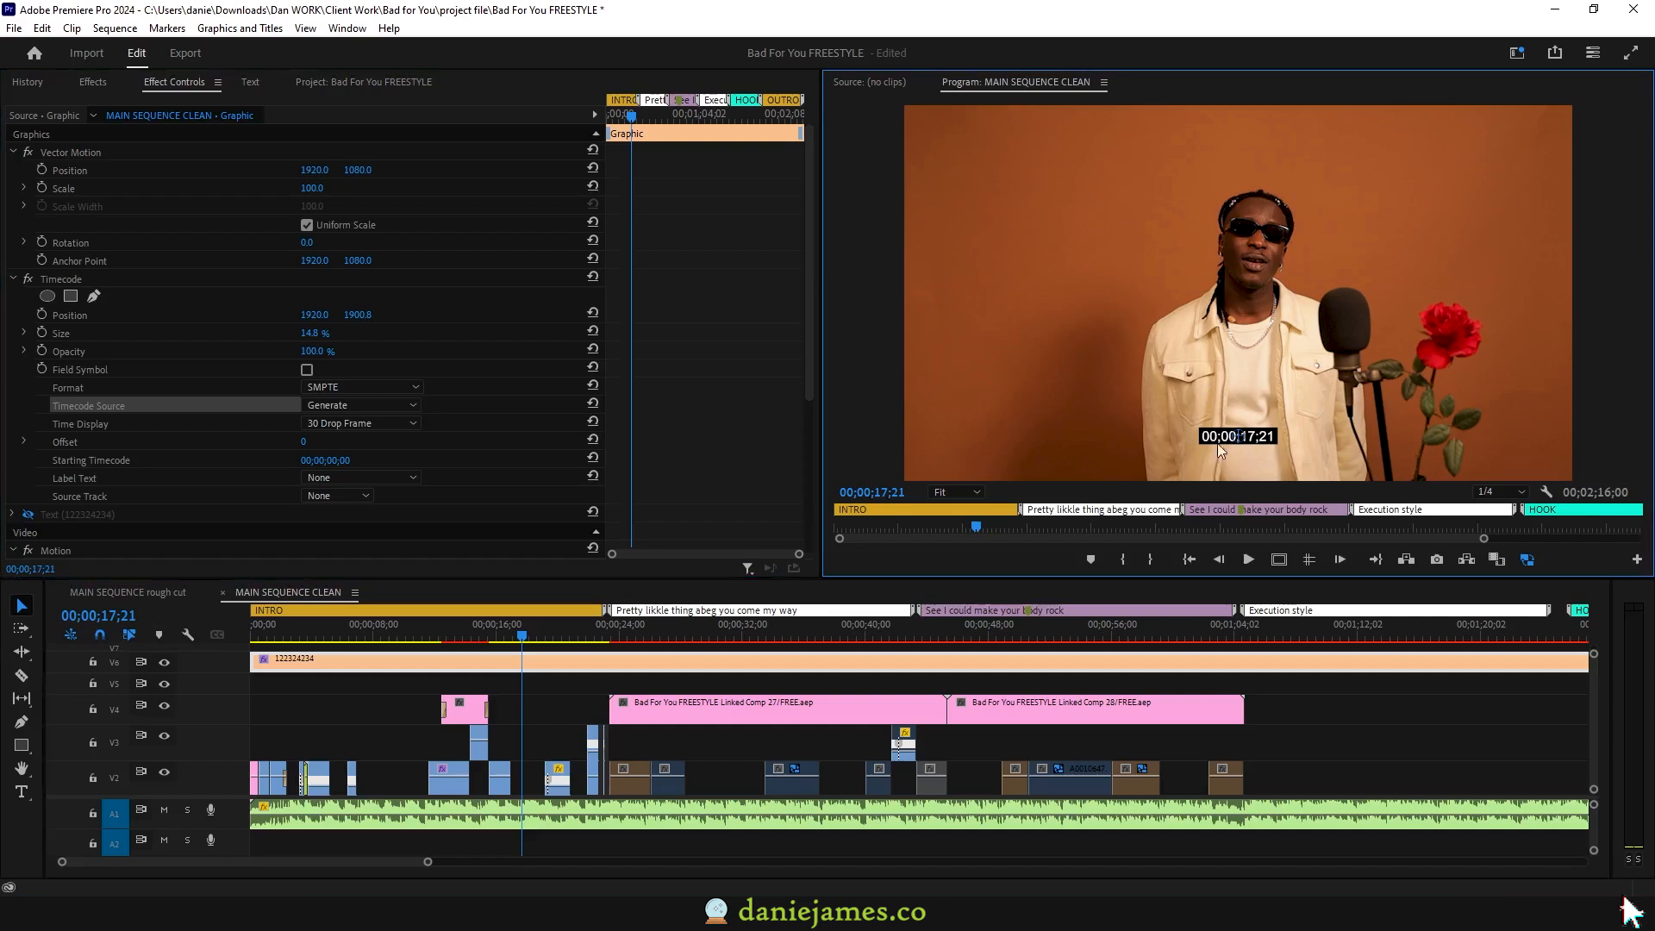
# Try 24 as the Timecode effect's time display.
pyautogui.click(160, 422)
pyautogui.click(364, 428)
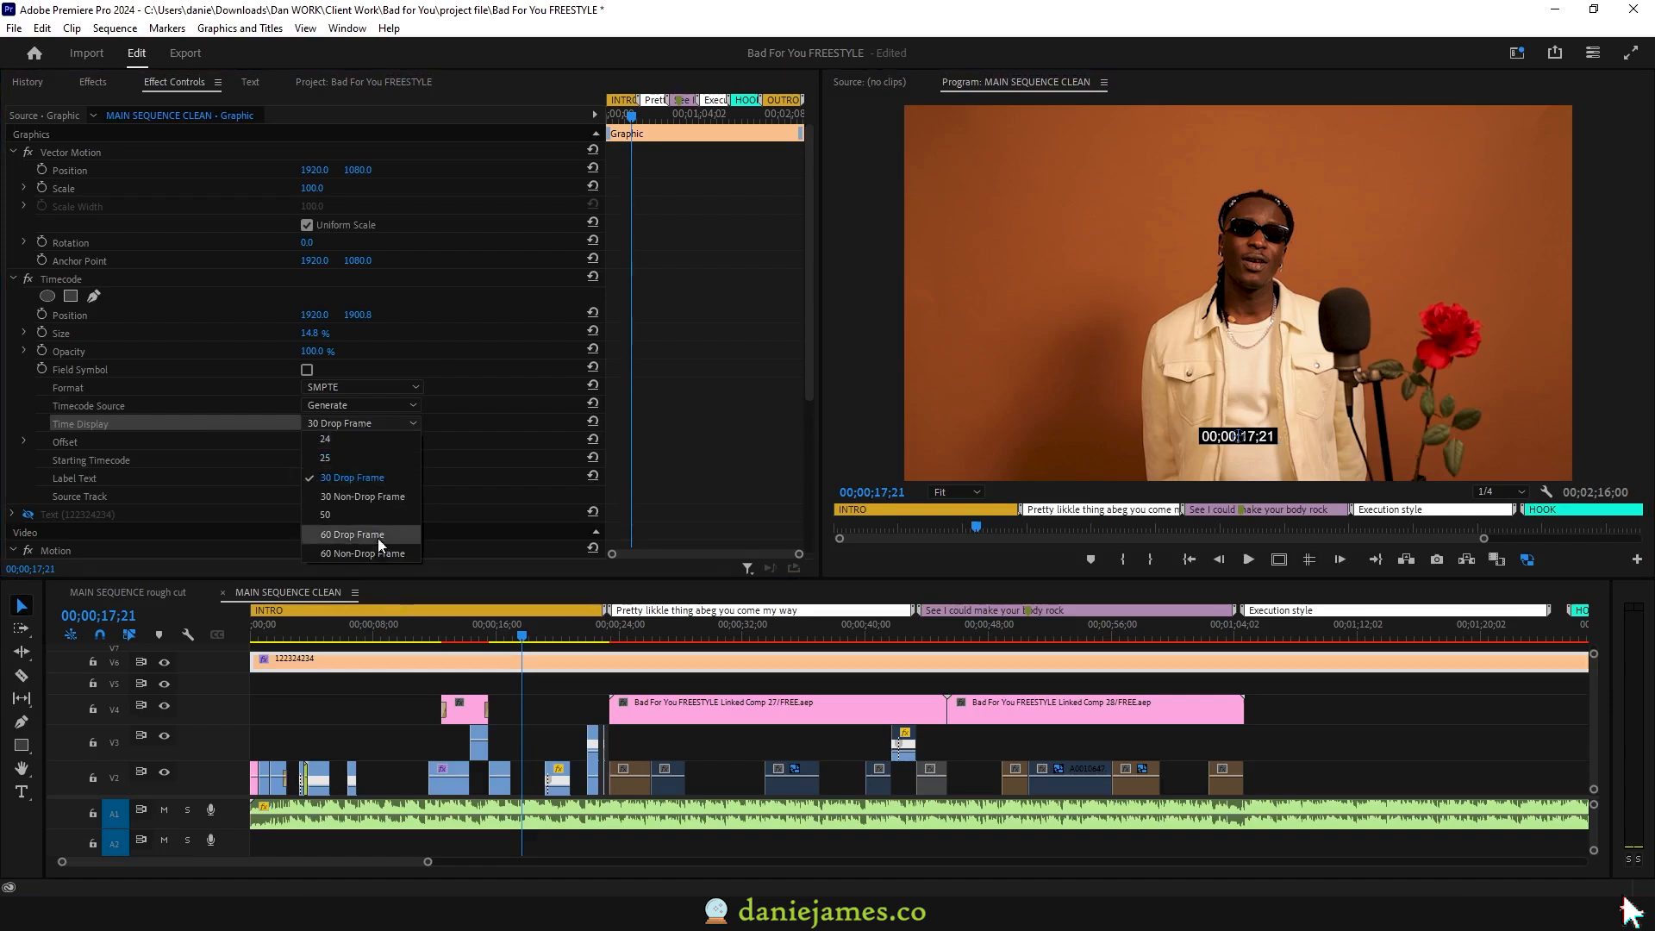
pyautogui.click(344, 445)
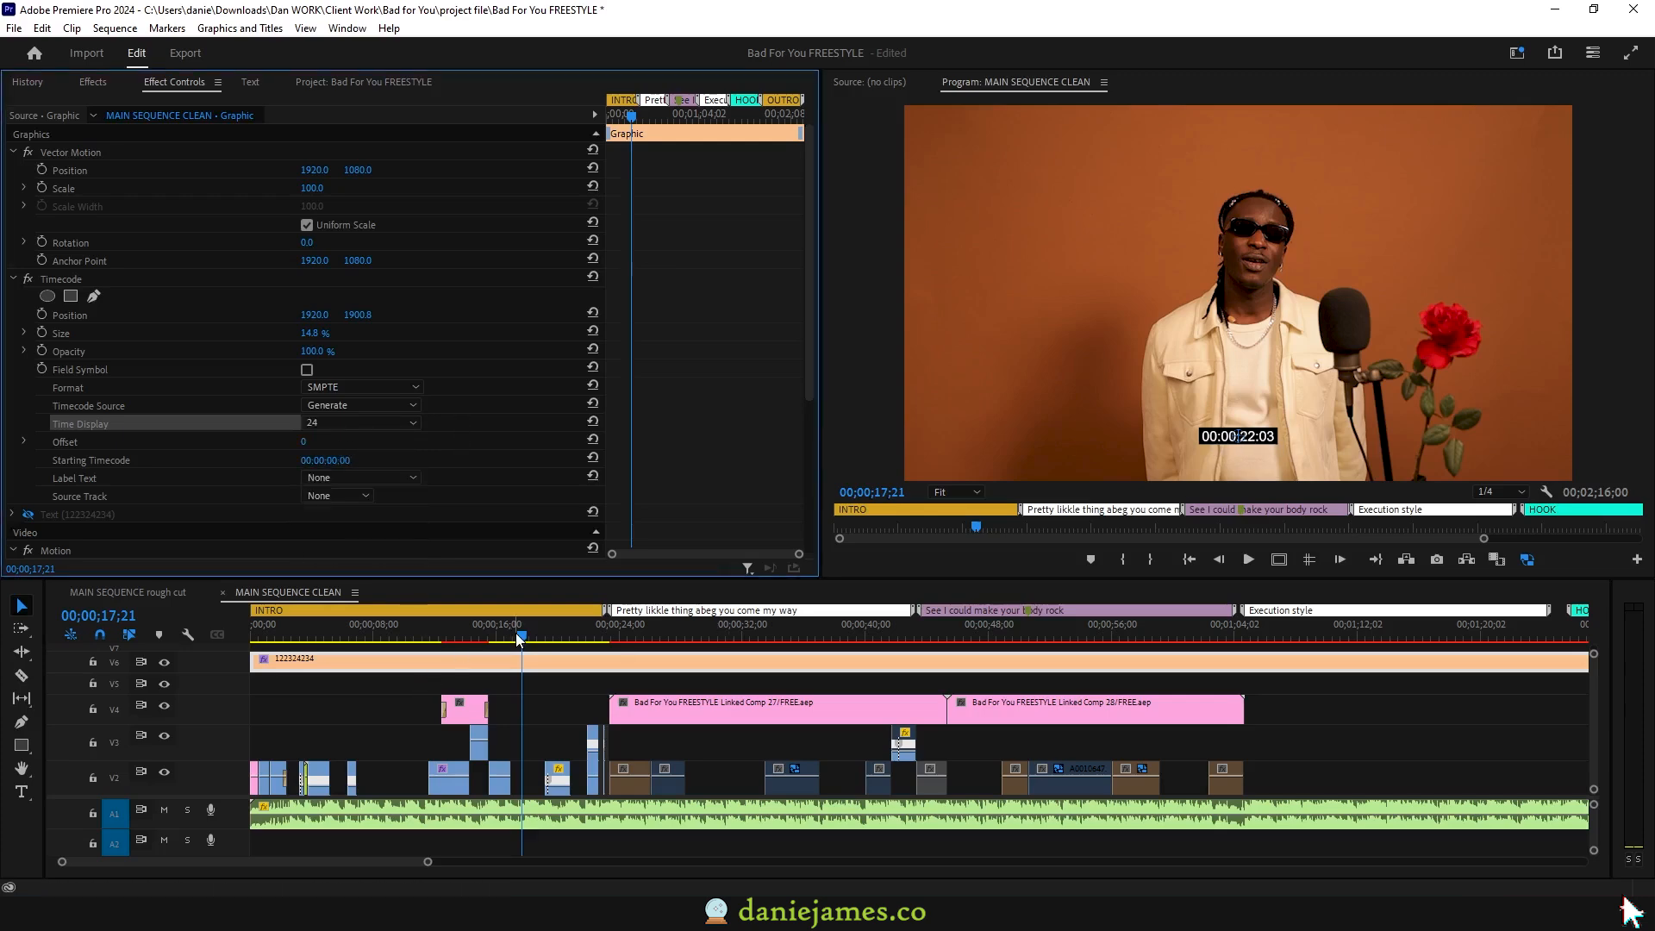
# Check the timebase in the sequence settings and set the Timecode effect's time display to 30 Drop Frame.
pyautogui.click(115, 28)
pyautogui.click(138, 51)
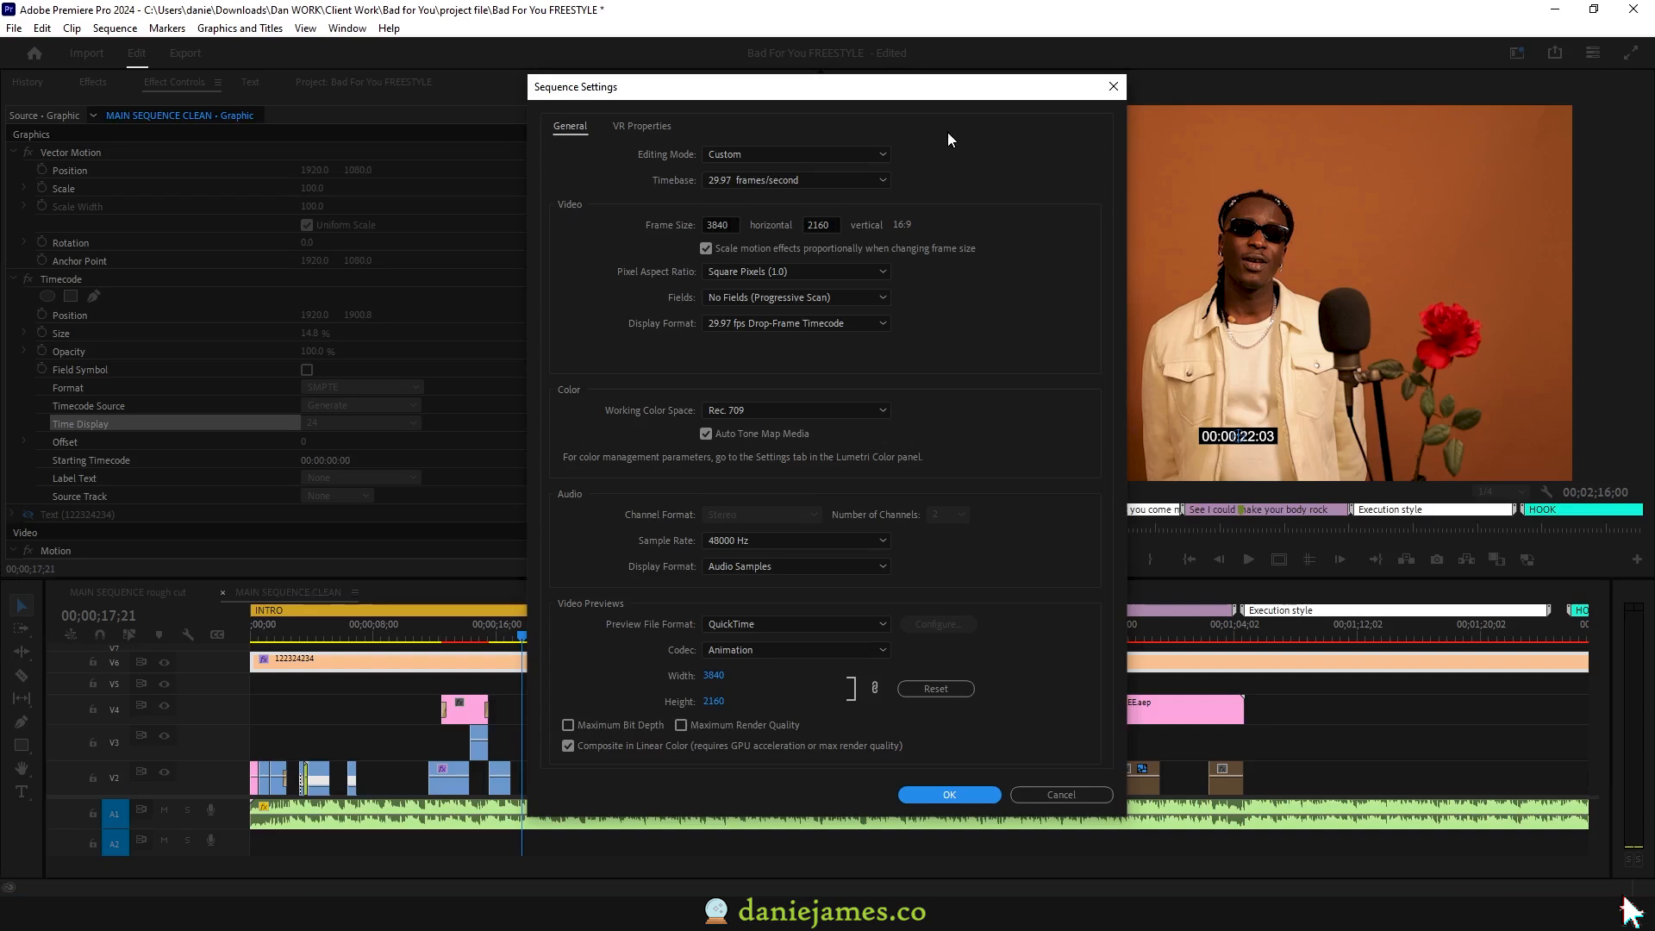
pyautogui.click(949, 794)
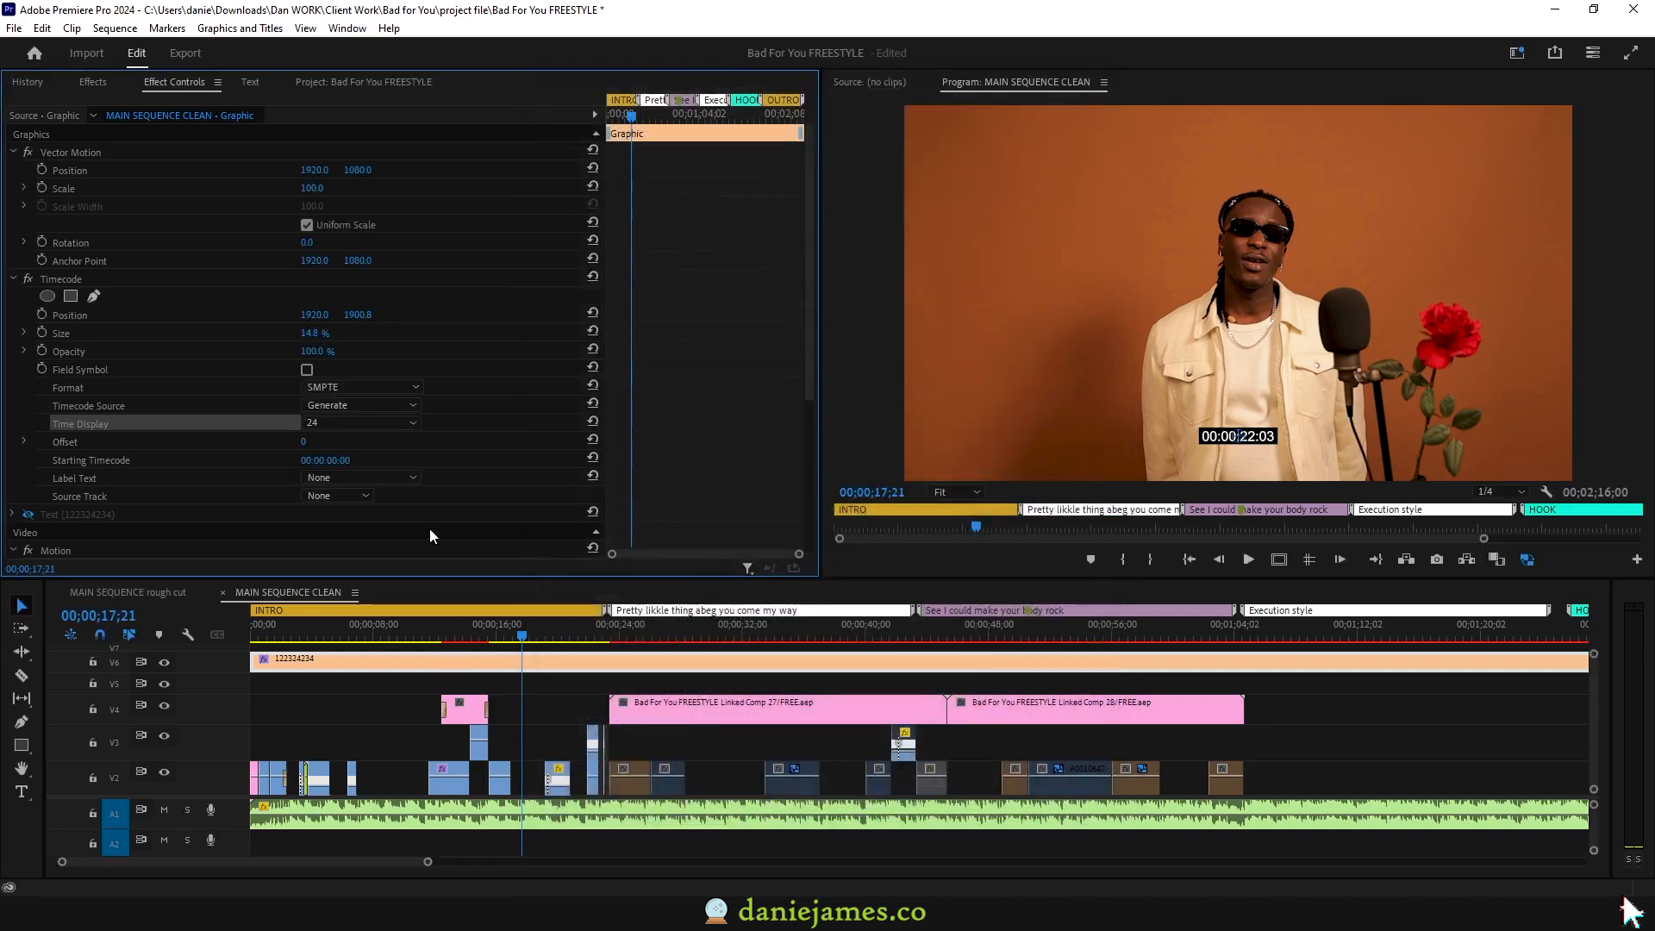
pyautogui.click(362, 422)
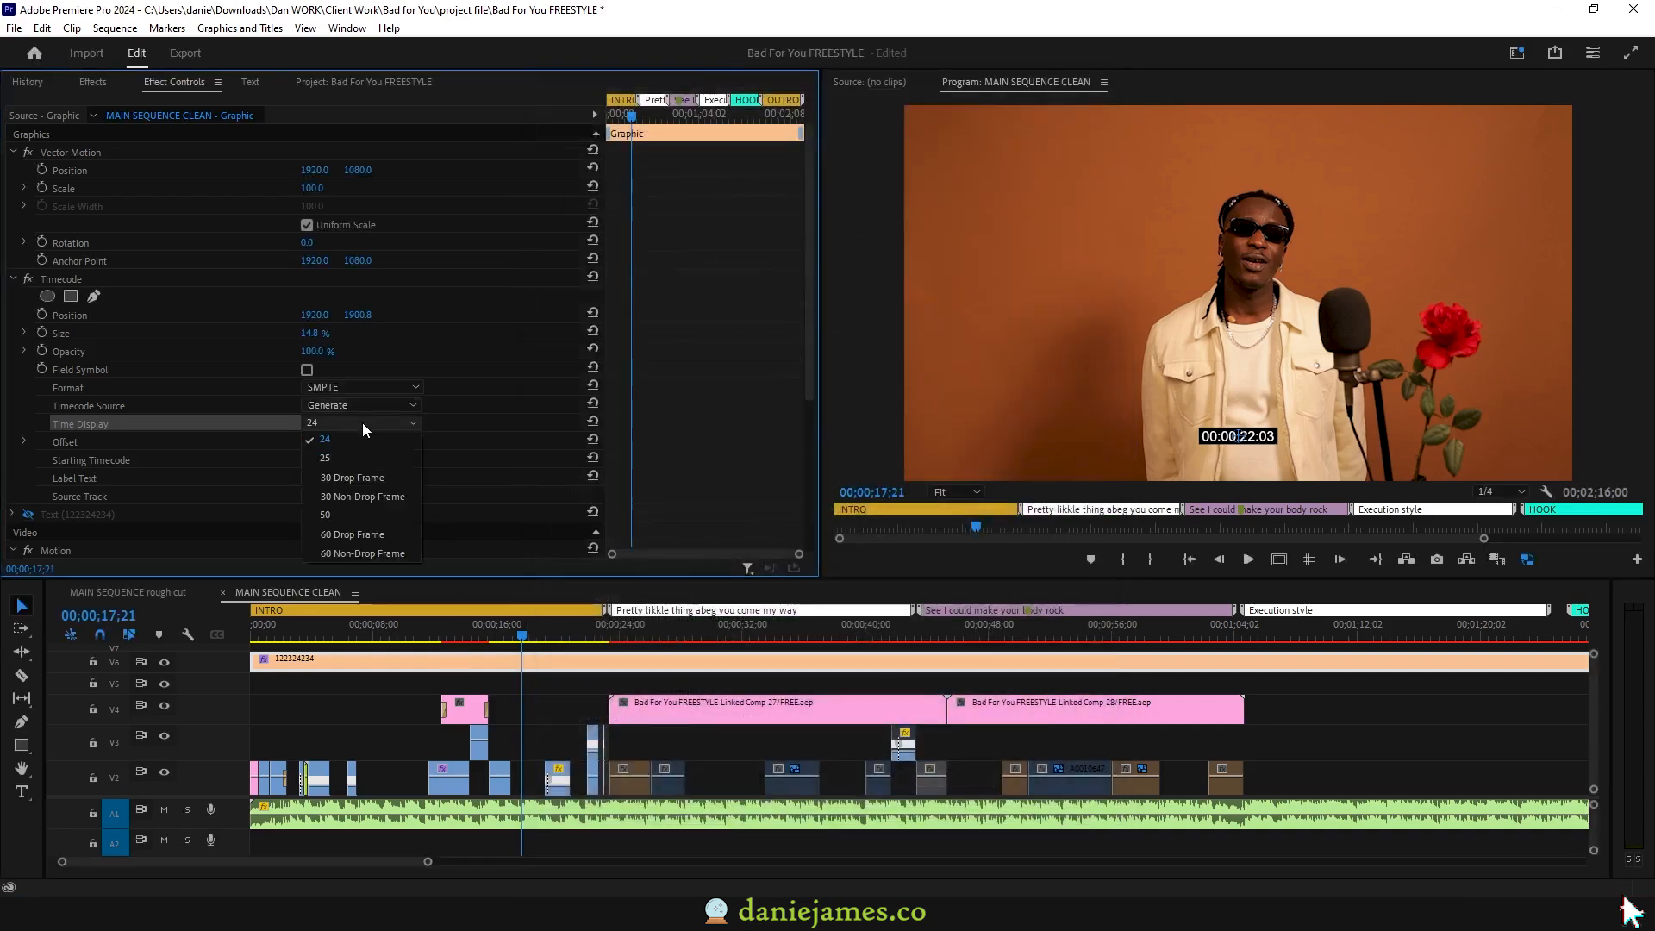
pyautogui.click(344, 476)
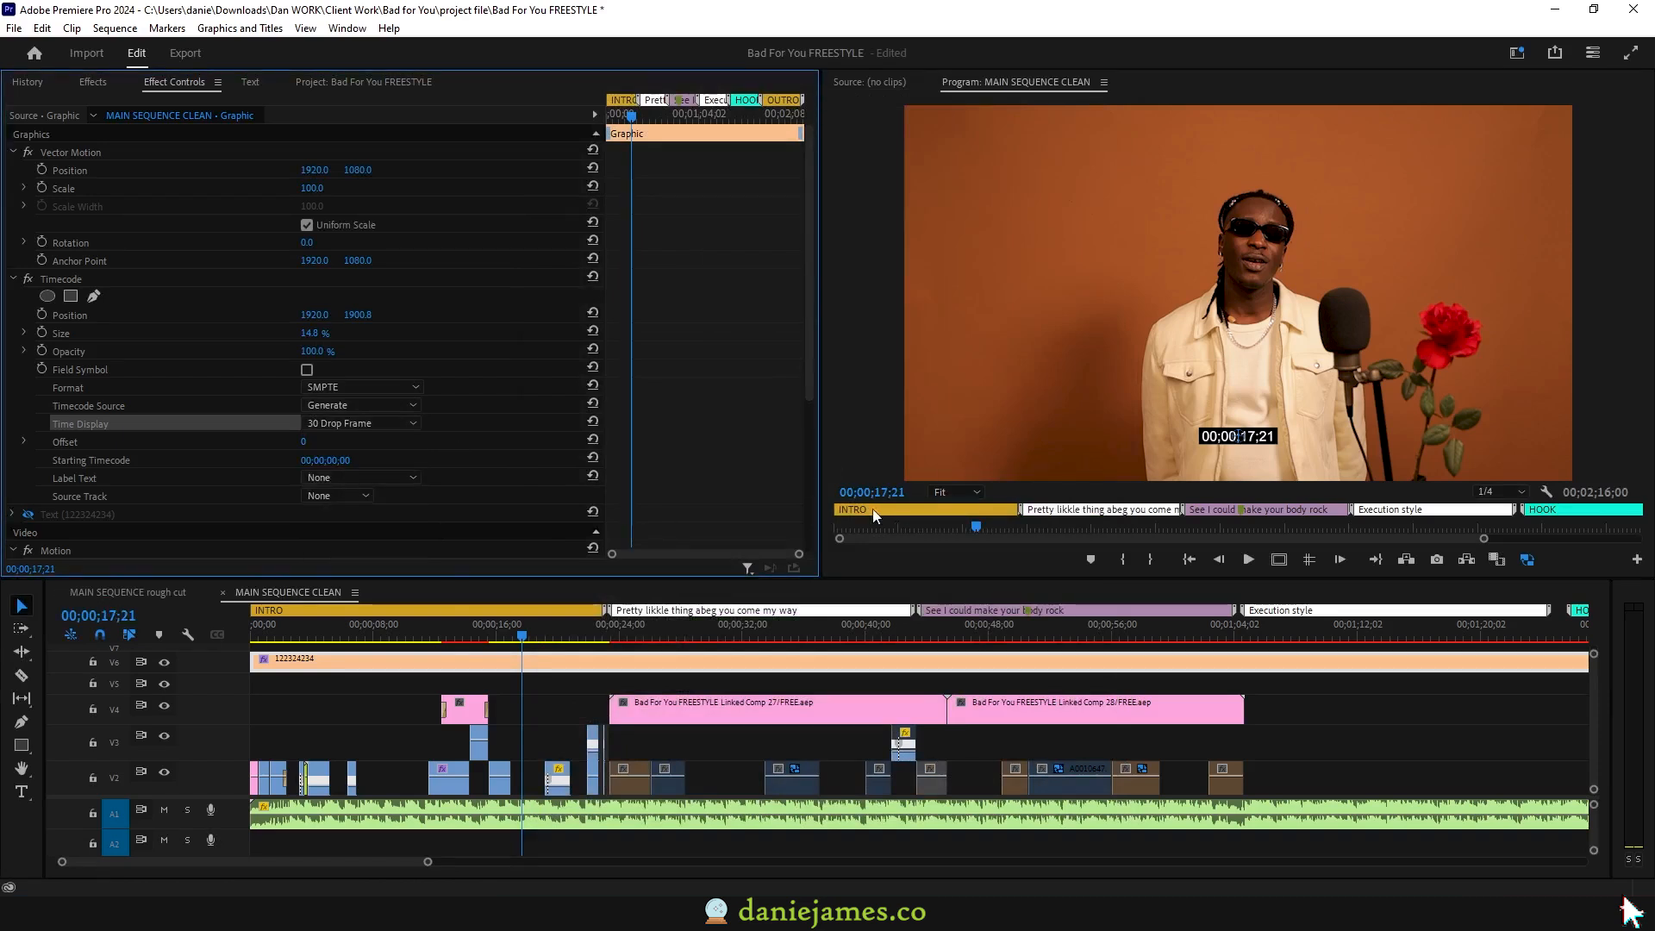
# Move the playhead to 00;01;08;07 and compare the overlaid timecode with the sequence's playhead timecode.
pyautogui.click(1236, 635)
pyautogui.click(1298, 636)
pyautogui.scroll(-3, 1341, 689)
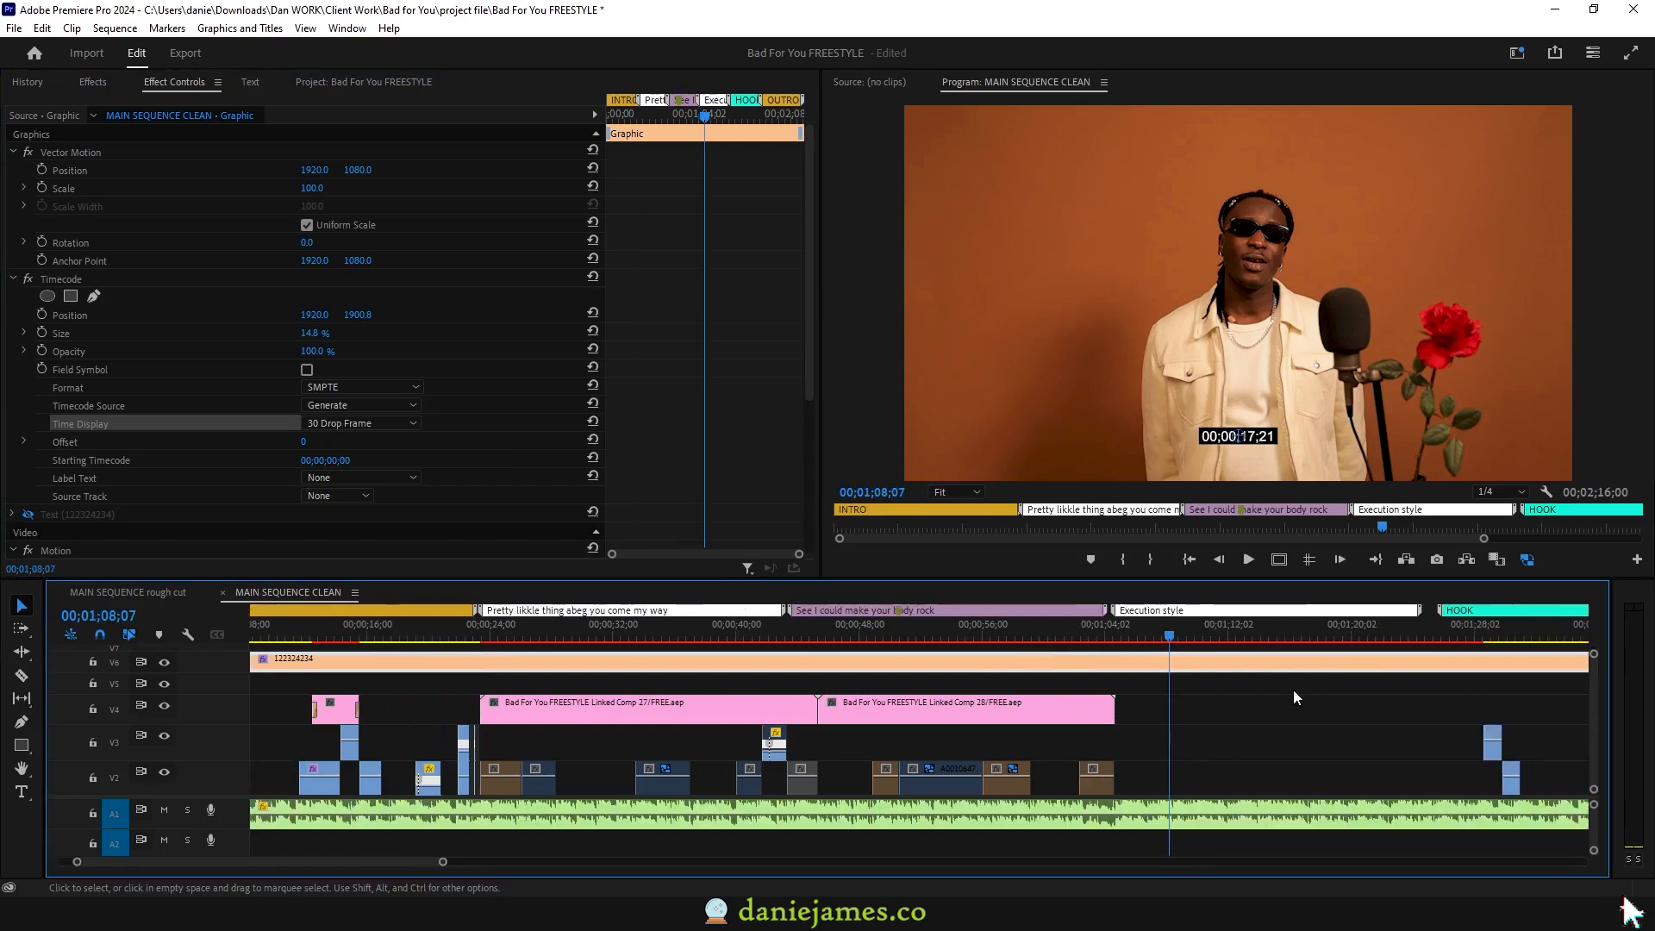
pyautogui.scroll(-3, 1251, 688)
pyautogui.click(972, 712)
pyautogui.click(976, 685)
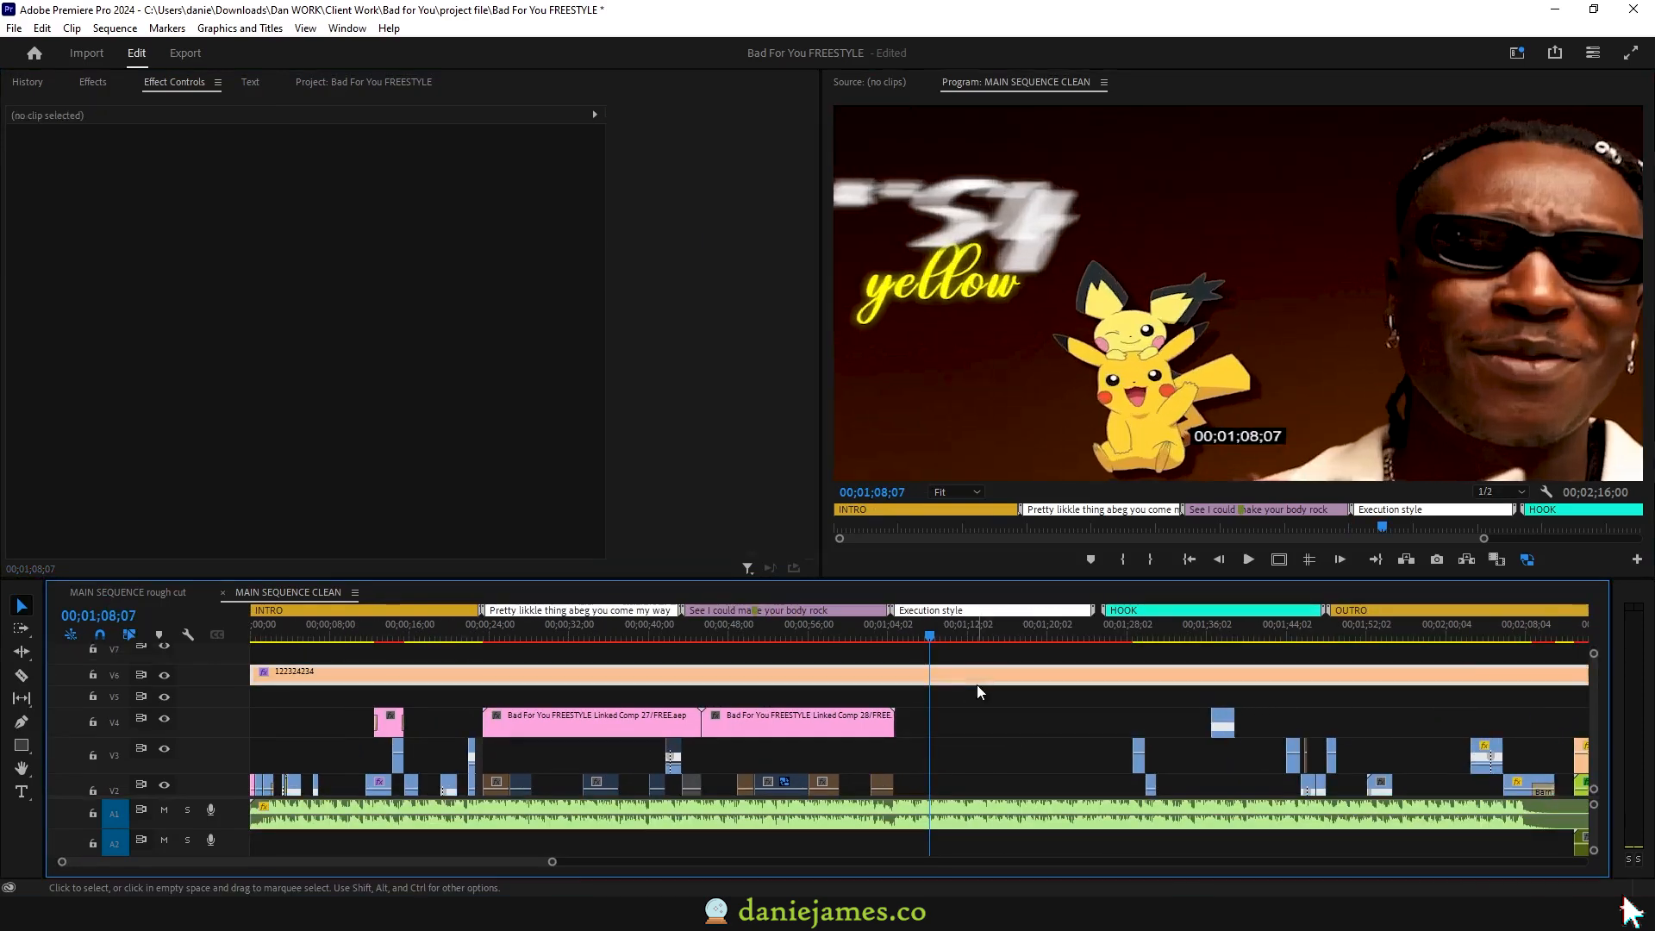
pyautogui.click(110, 618)
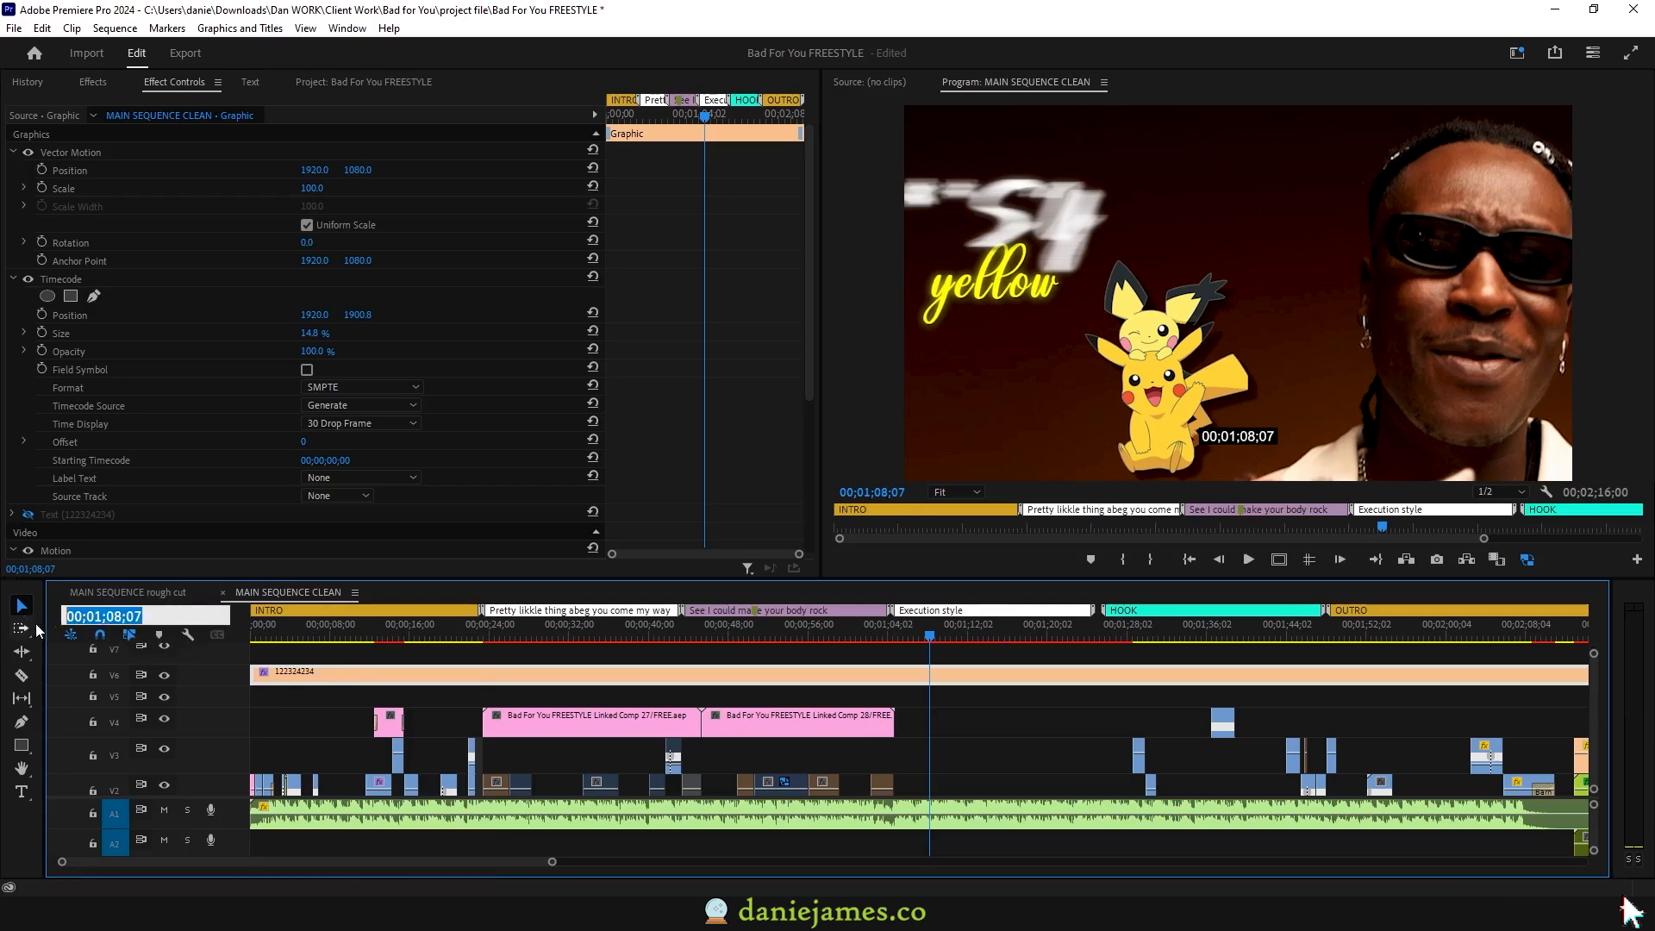
pyautogui.click(649, 466)
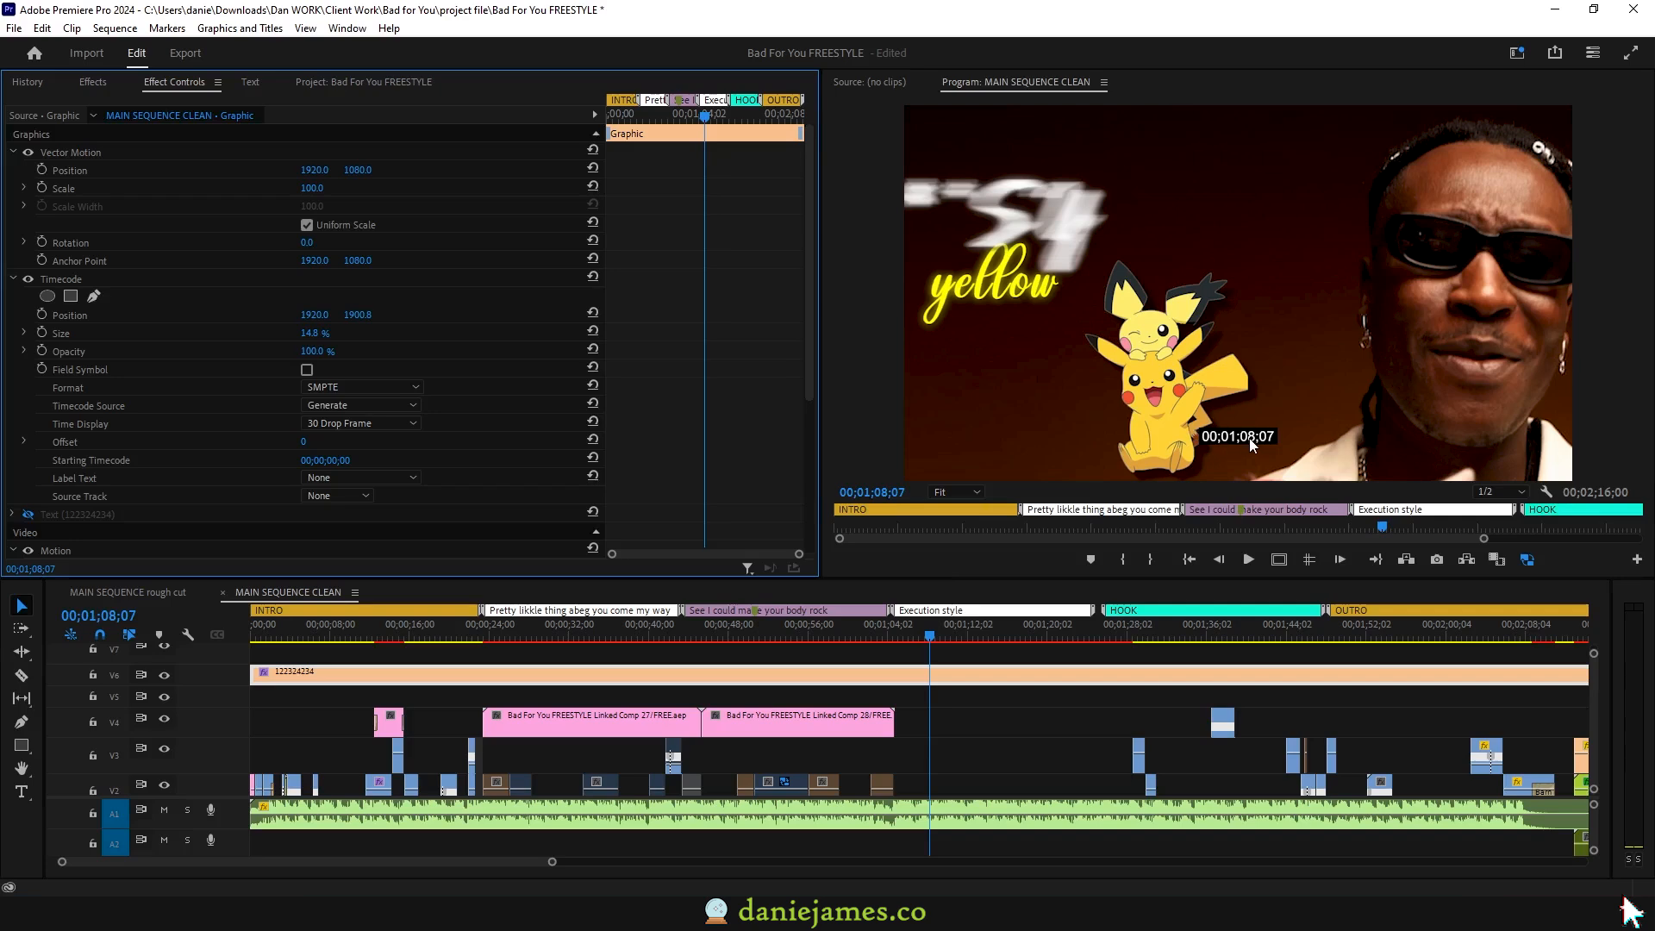
# Try shifting the overlaid timecode with offset values such as -27, and restore the offset to 0.
pyautogui.click(23, 442)
pyautogui.moveTo(292, 473); pyautogui.dragTo(198, 474)
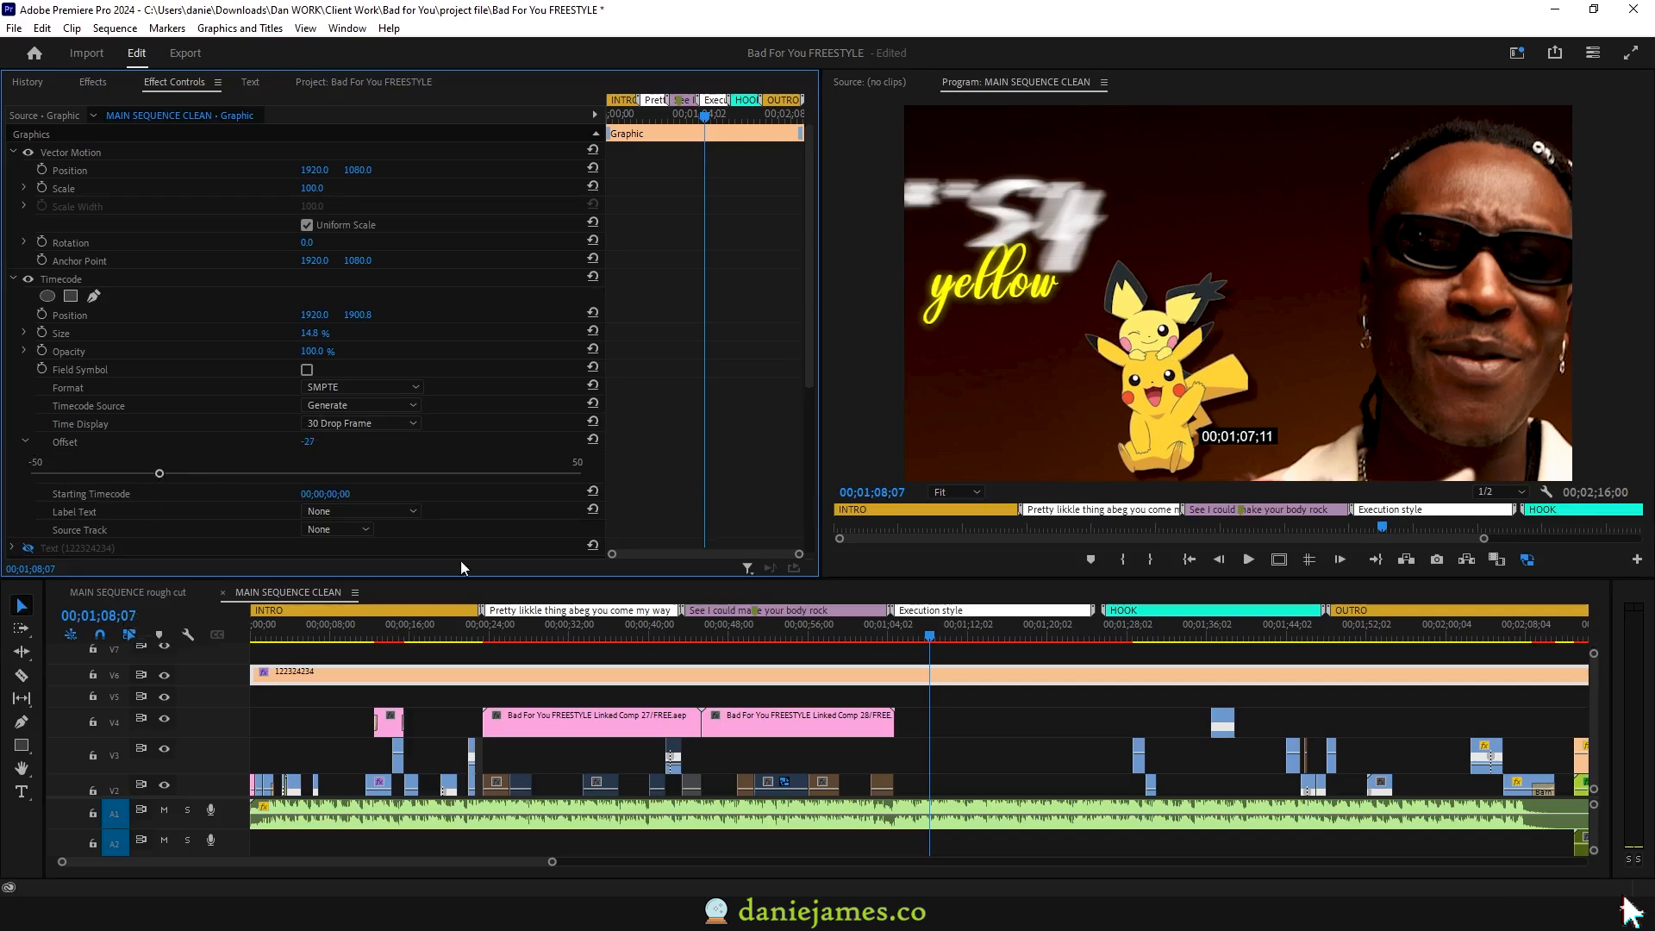
pyautogui.moveTo(231, 473); pyautogui.dragTo(385, 472)
pyautogui.click(504, 474)
pyautogui.click(328, 422)
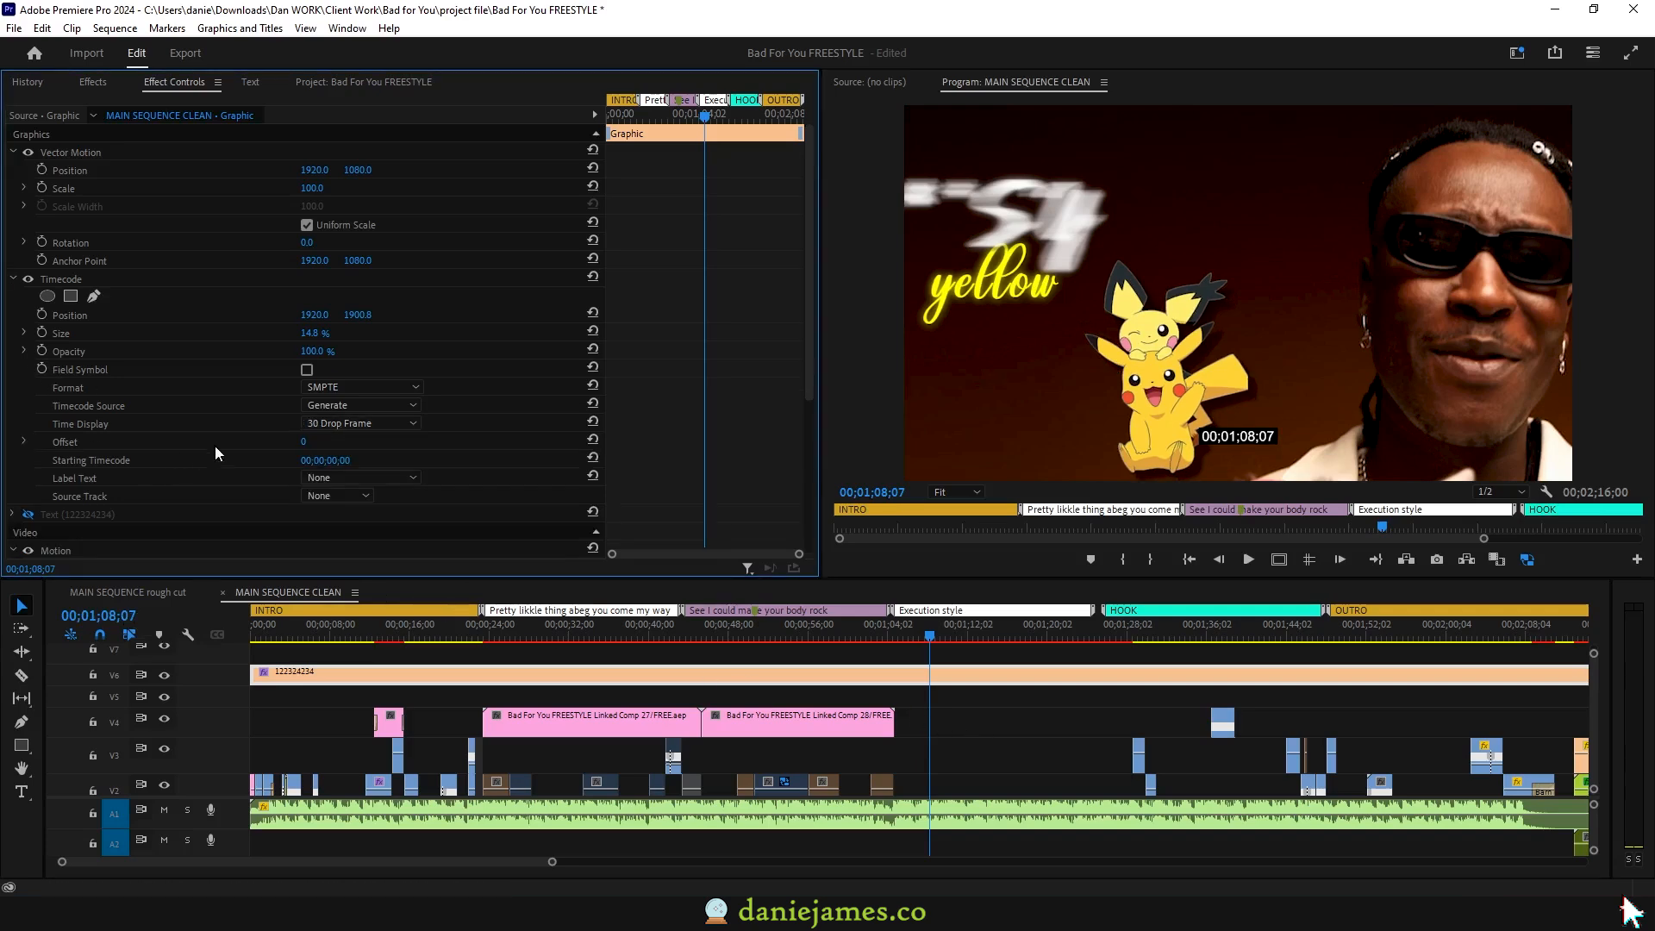
# Examine the overlaid timecode at points such as 00;00;24;22 and 00;01;49;25, along with the clips on the lower video tracks.
pyautogui.click(962, 662)
pyautogui.click(959, 669)
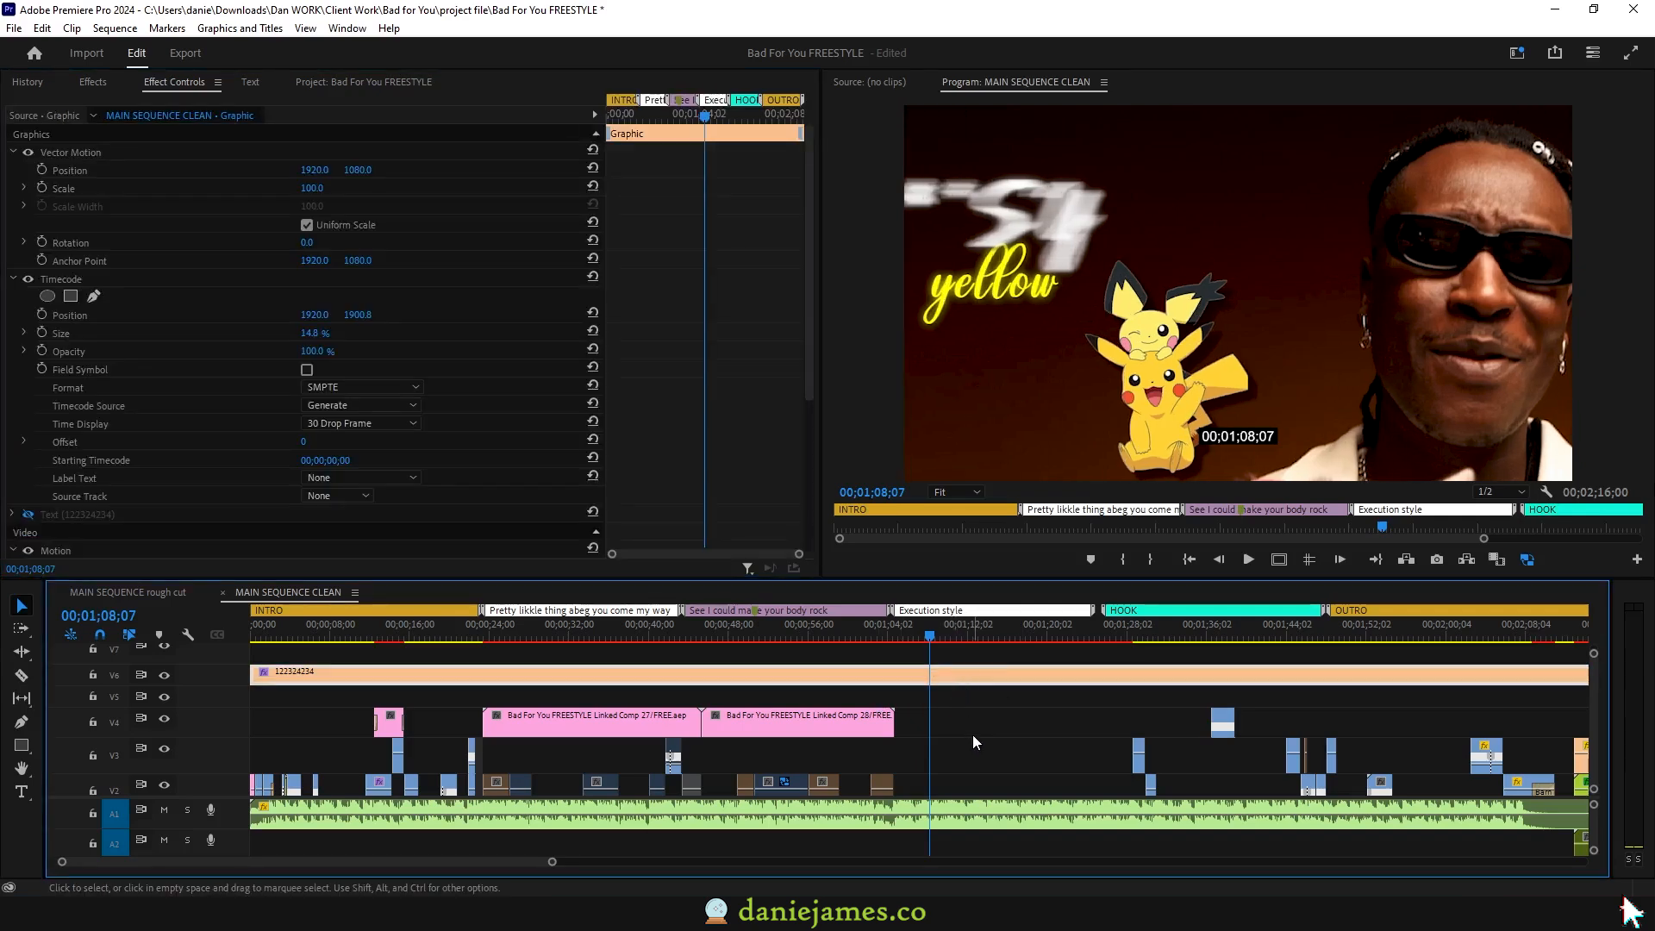
pyautogui.scroll(1, 973, 735)
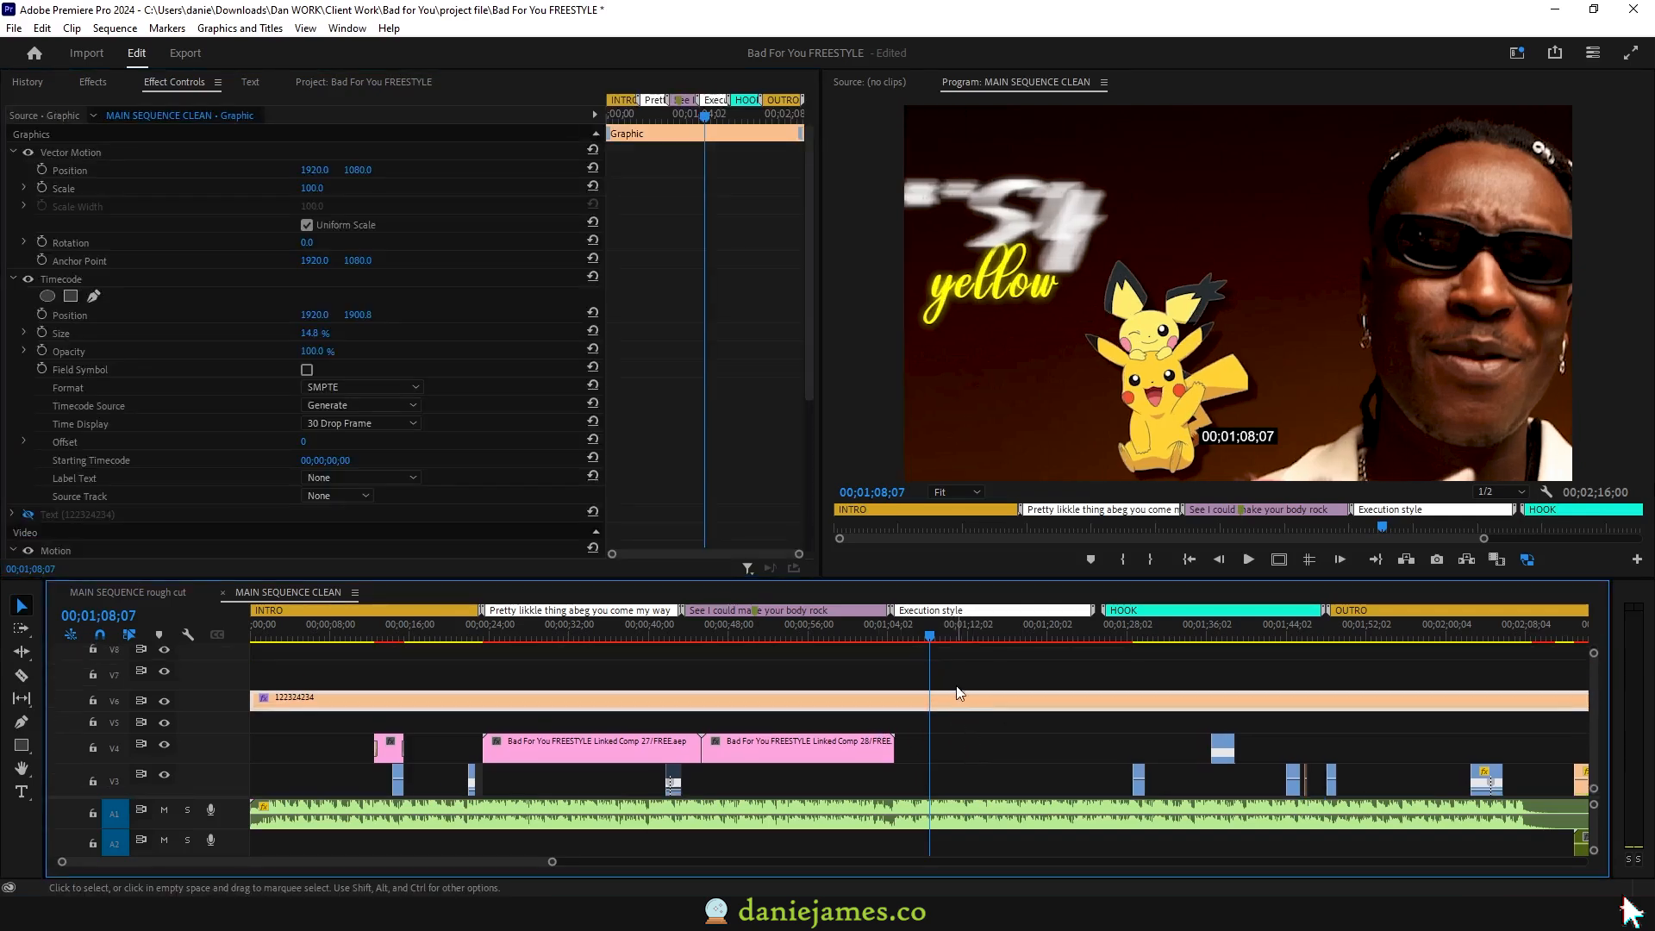
pyautogui.click(870, 680)
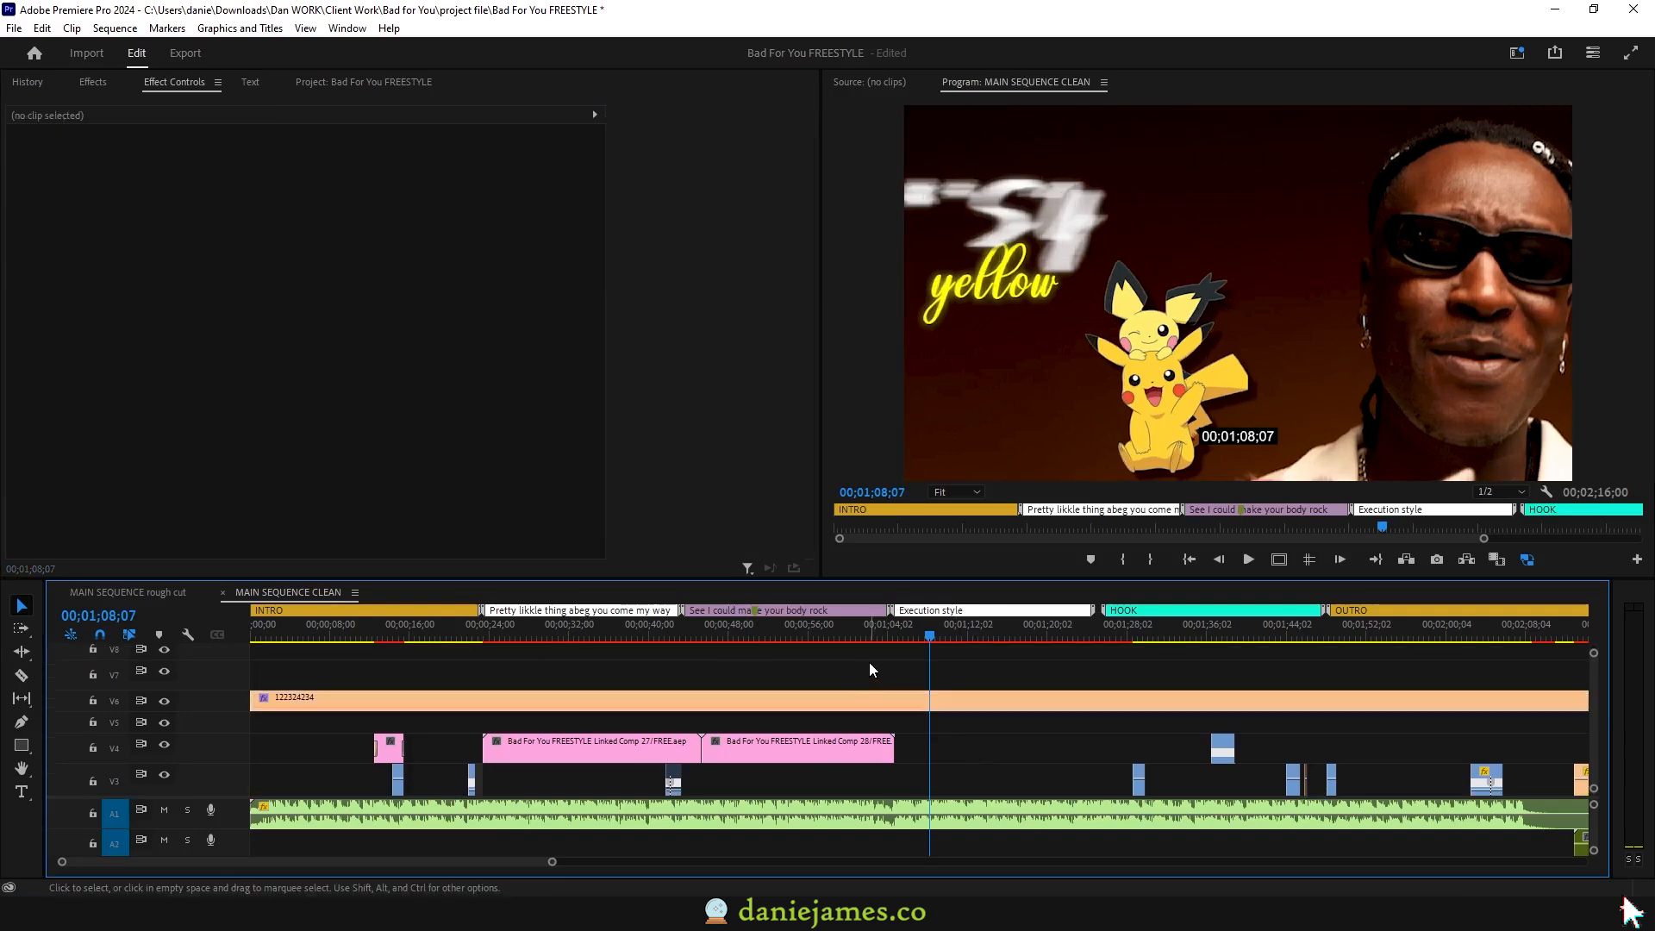
pyautogui.click(912, 702)
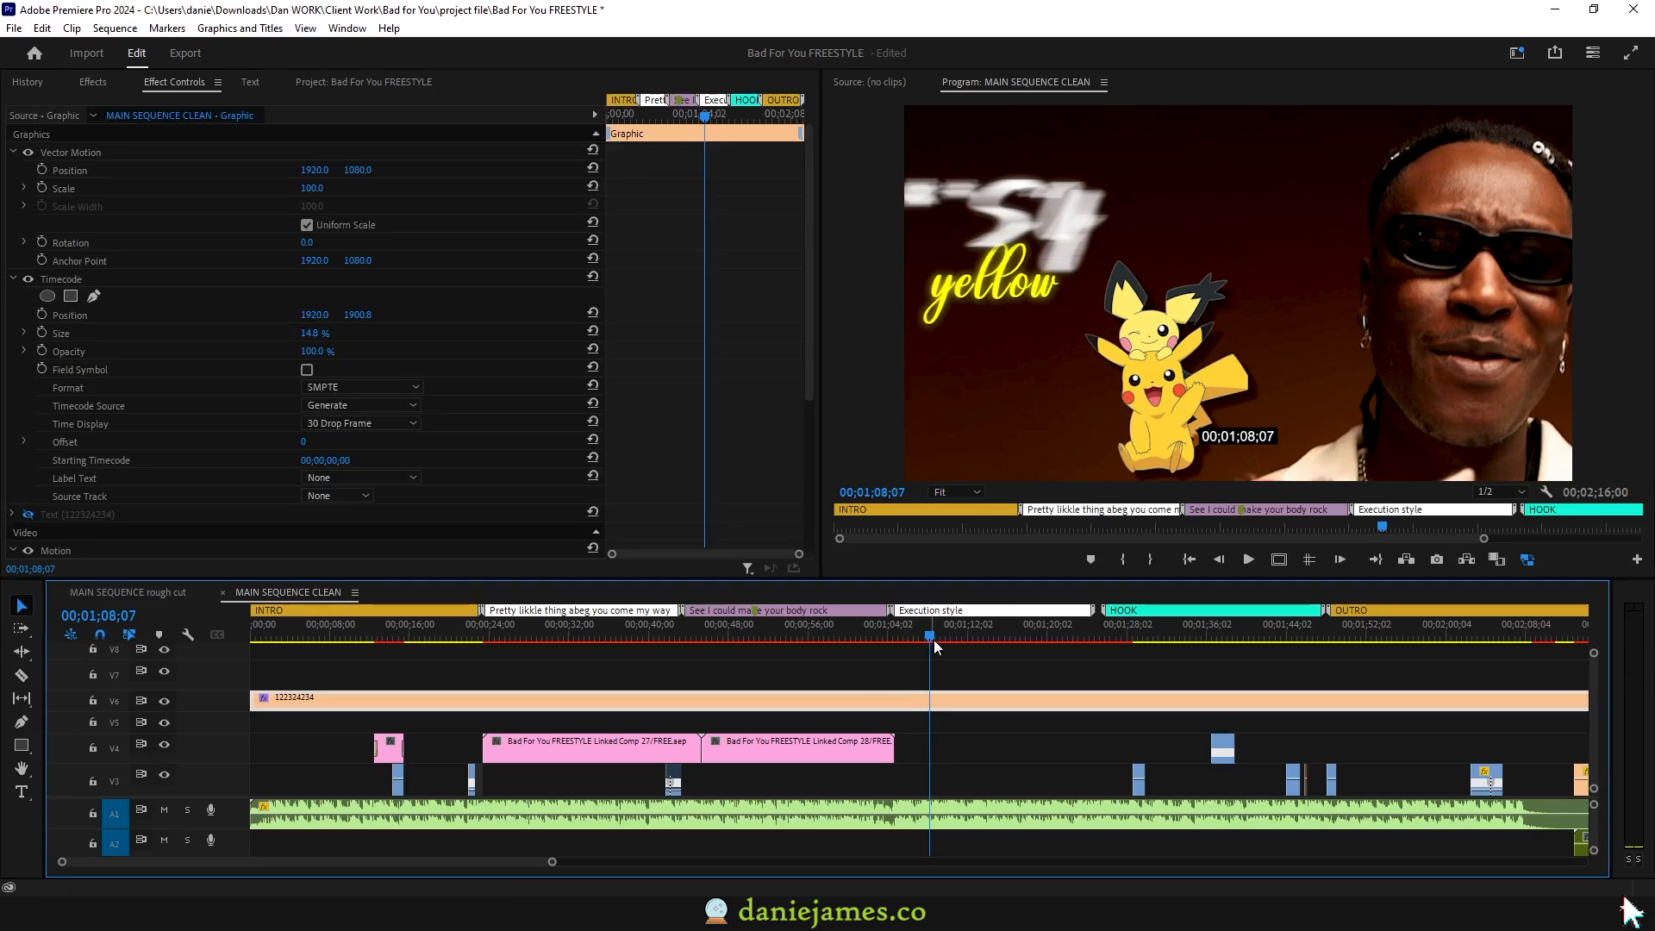
pyautogui.click(496, 629)
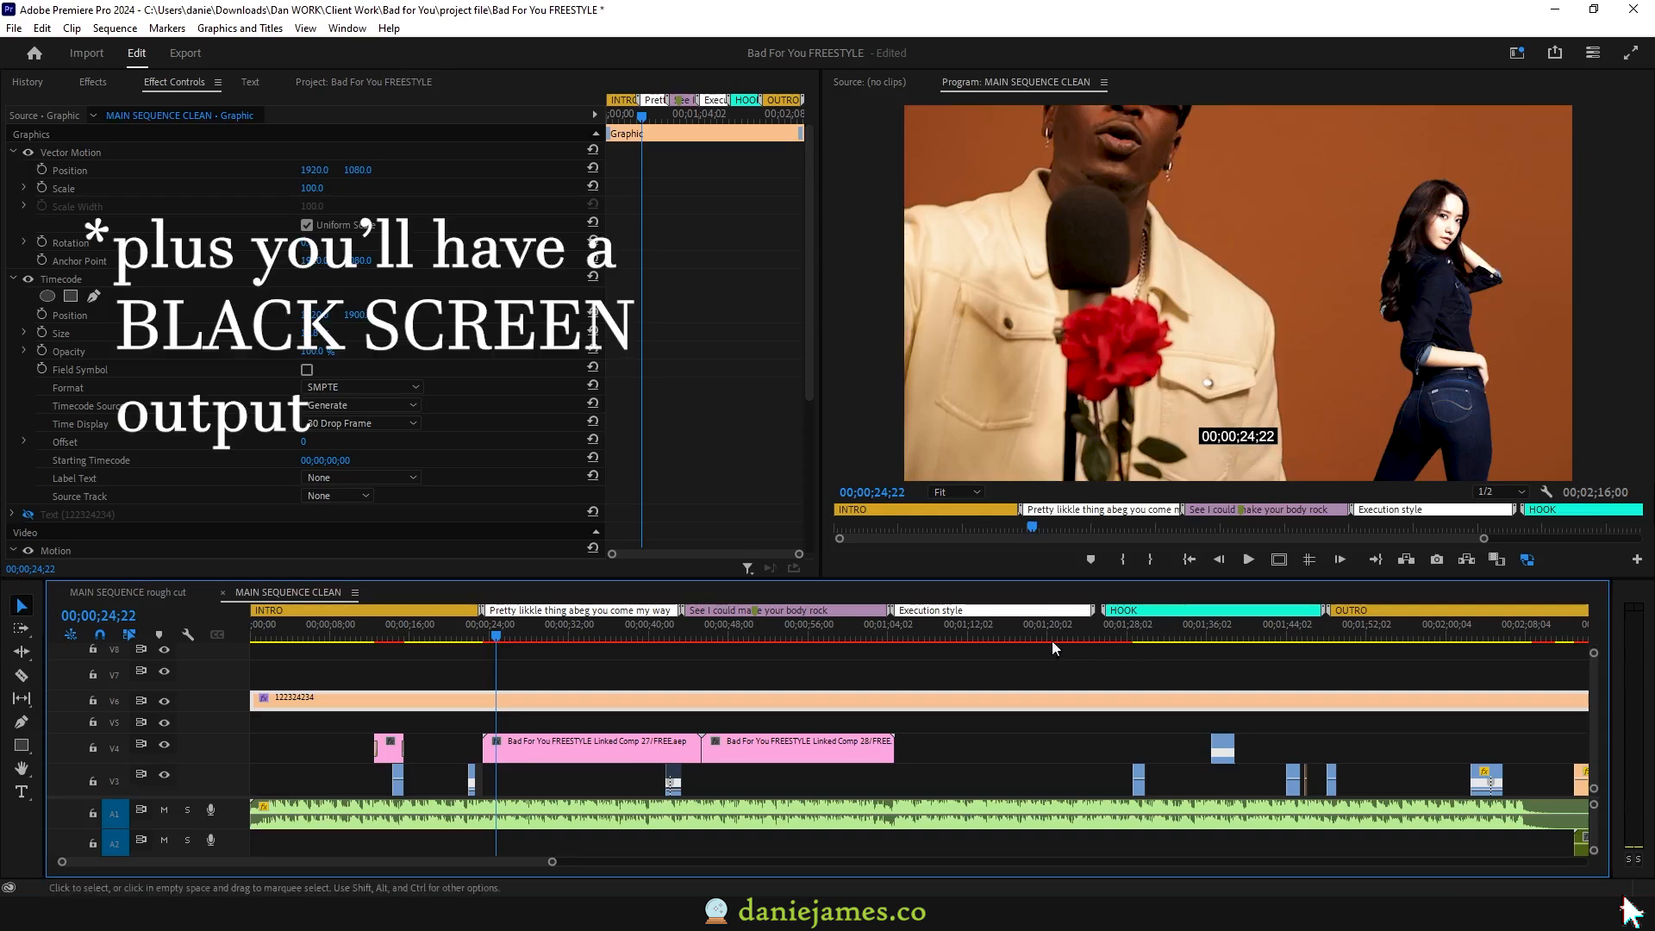
pyautogui.click(1343, 635)
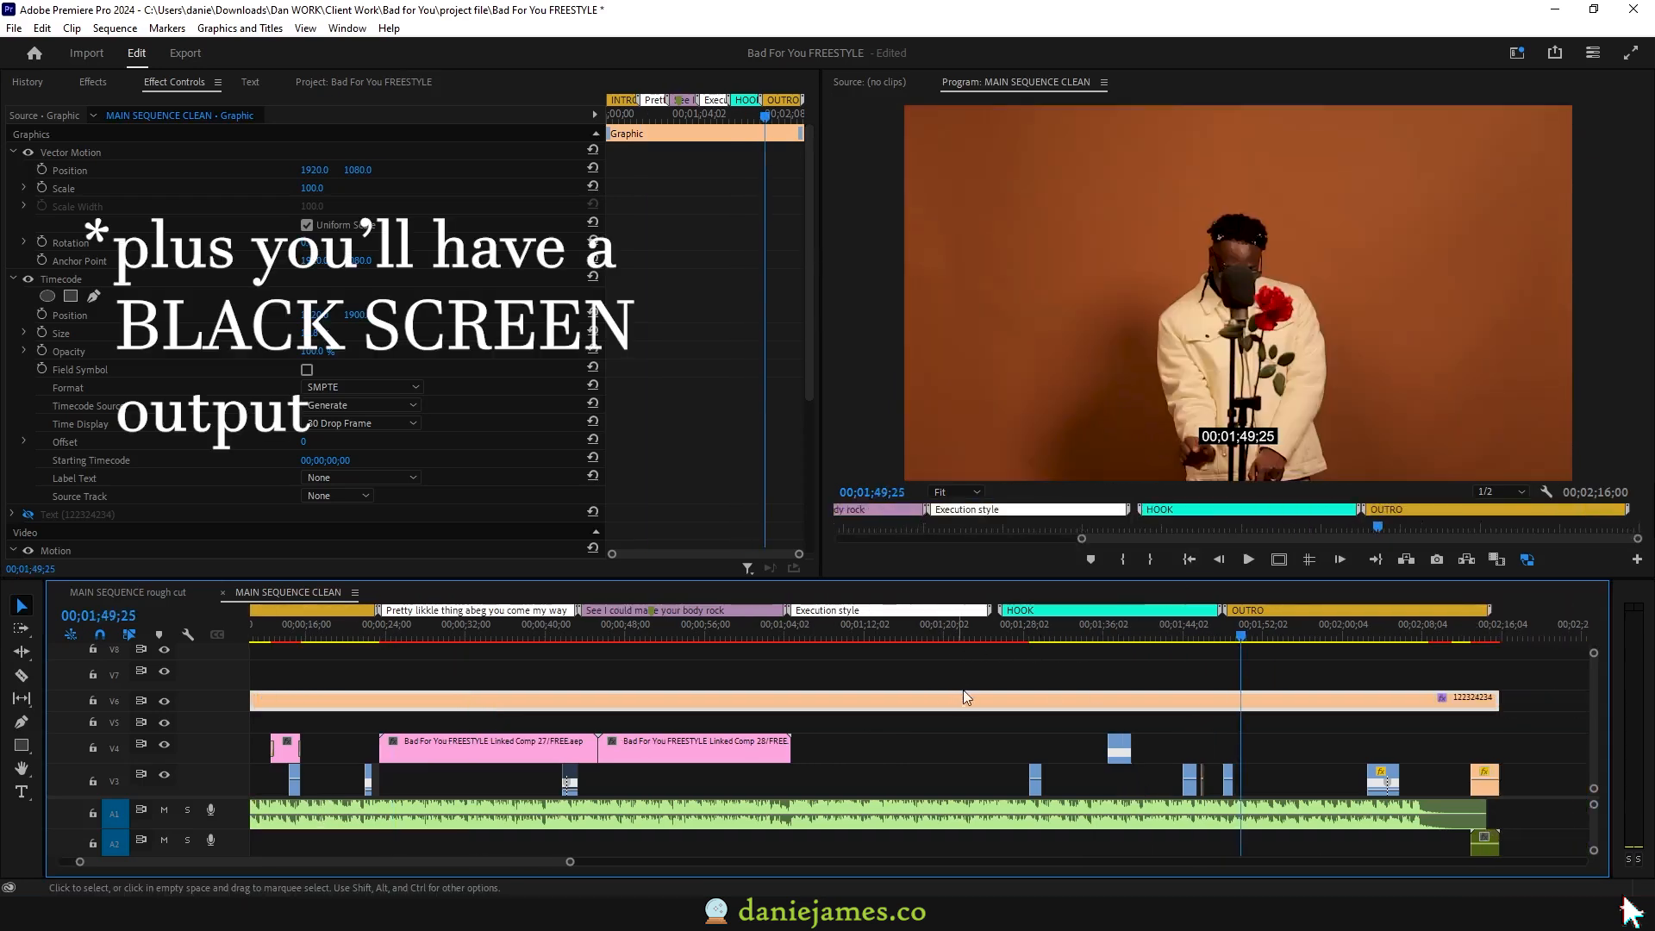
pyautogui.scroll(-2, 964, 689)
pyautogui.hscroll(5, 970, 688)
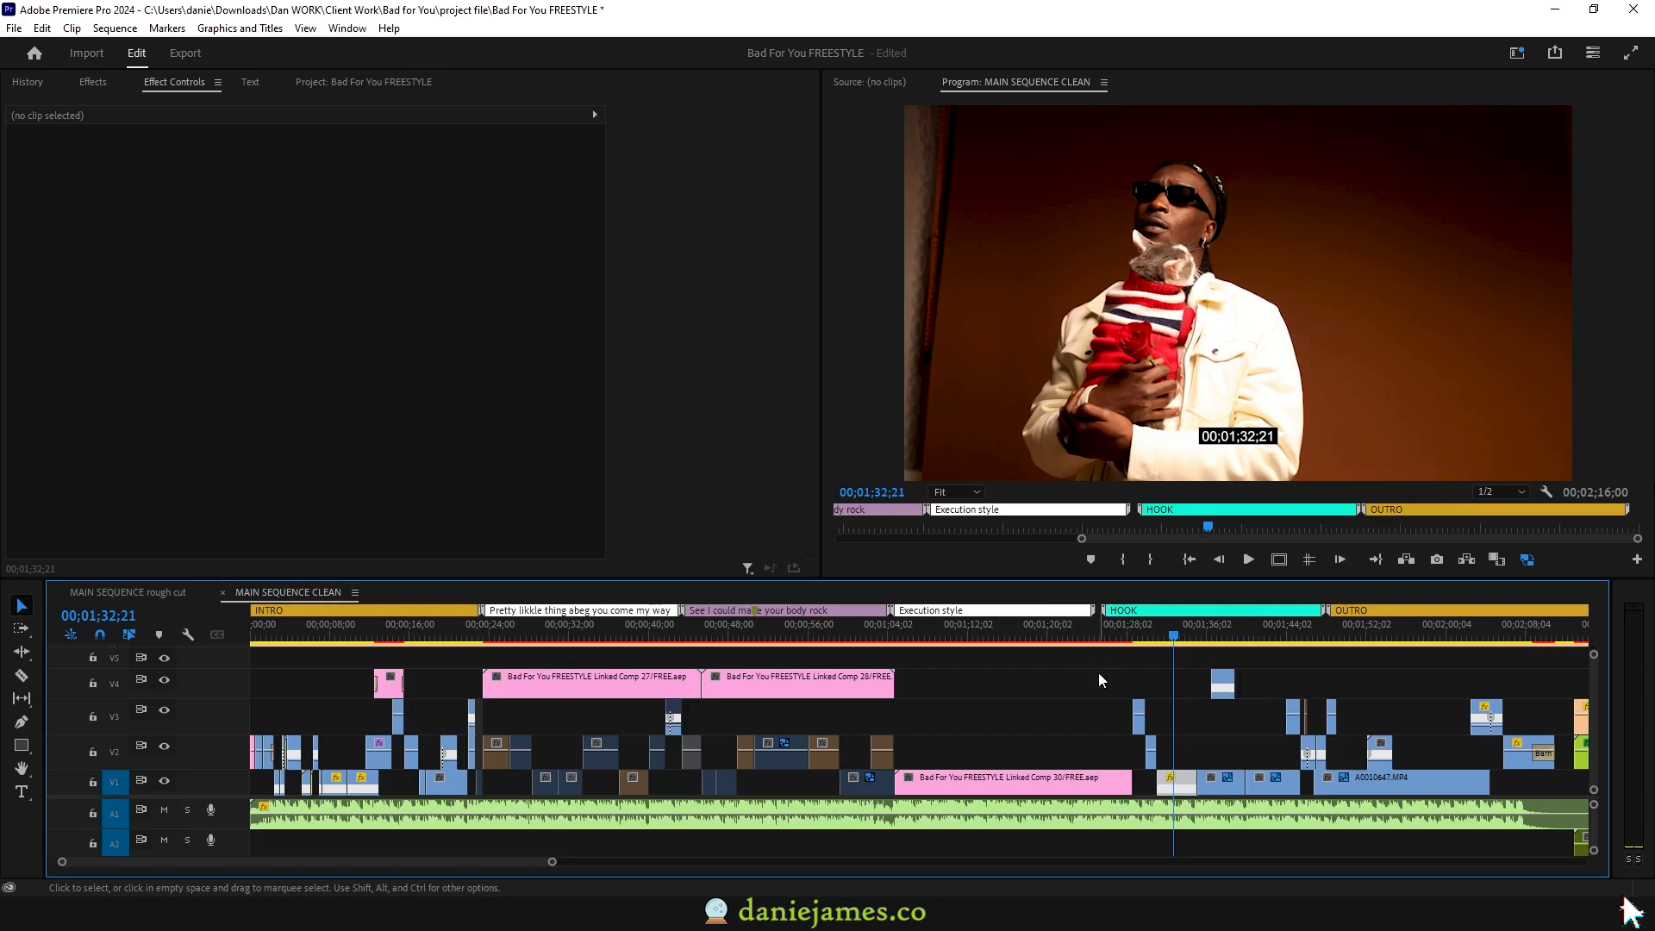
pyautogui.keyDown('alt'); pyautogui.scroll(3, 960, 710); pyautogui.keyUp('alt')
pyautogui.scroll(2, 908, 702)
pyautogui.scroll(-2, 934, 692)
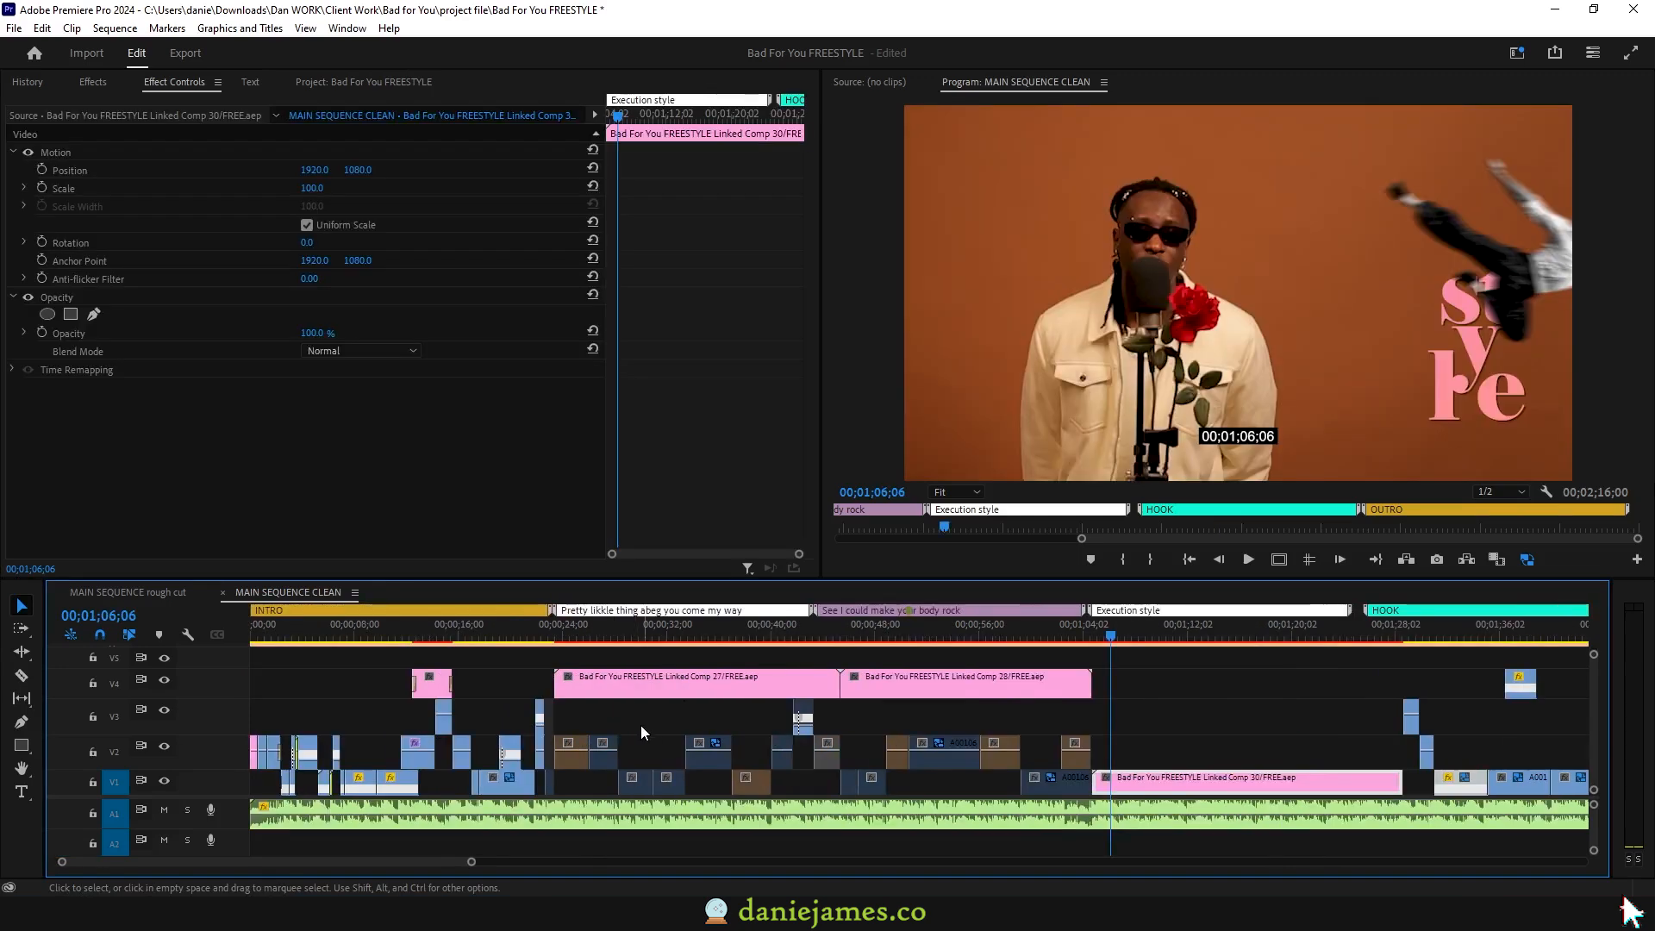
# Mark the range of the Linked Comp 27 clip with an In point at 00;00;23;13 and an Out point at 00;00;45;11.
pyautogui.click(841, 638)
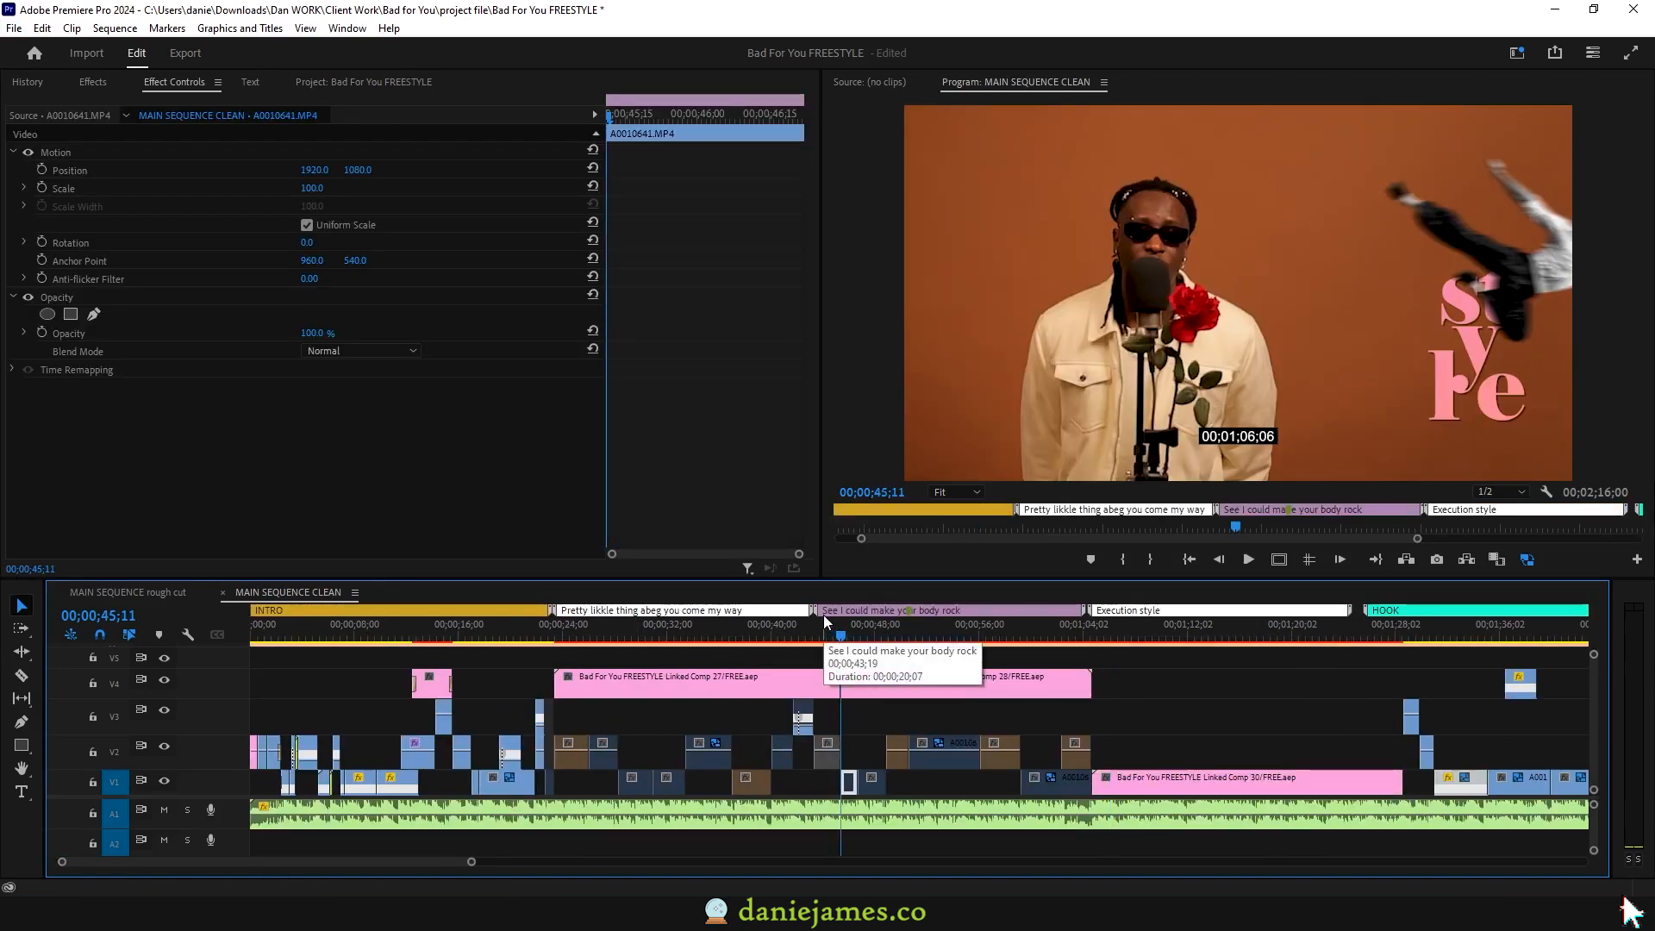
pyautogui.press('o')
pyautogui.click(559, 638)
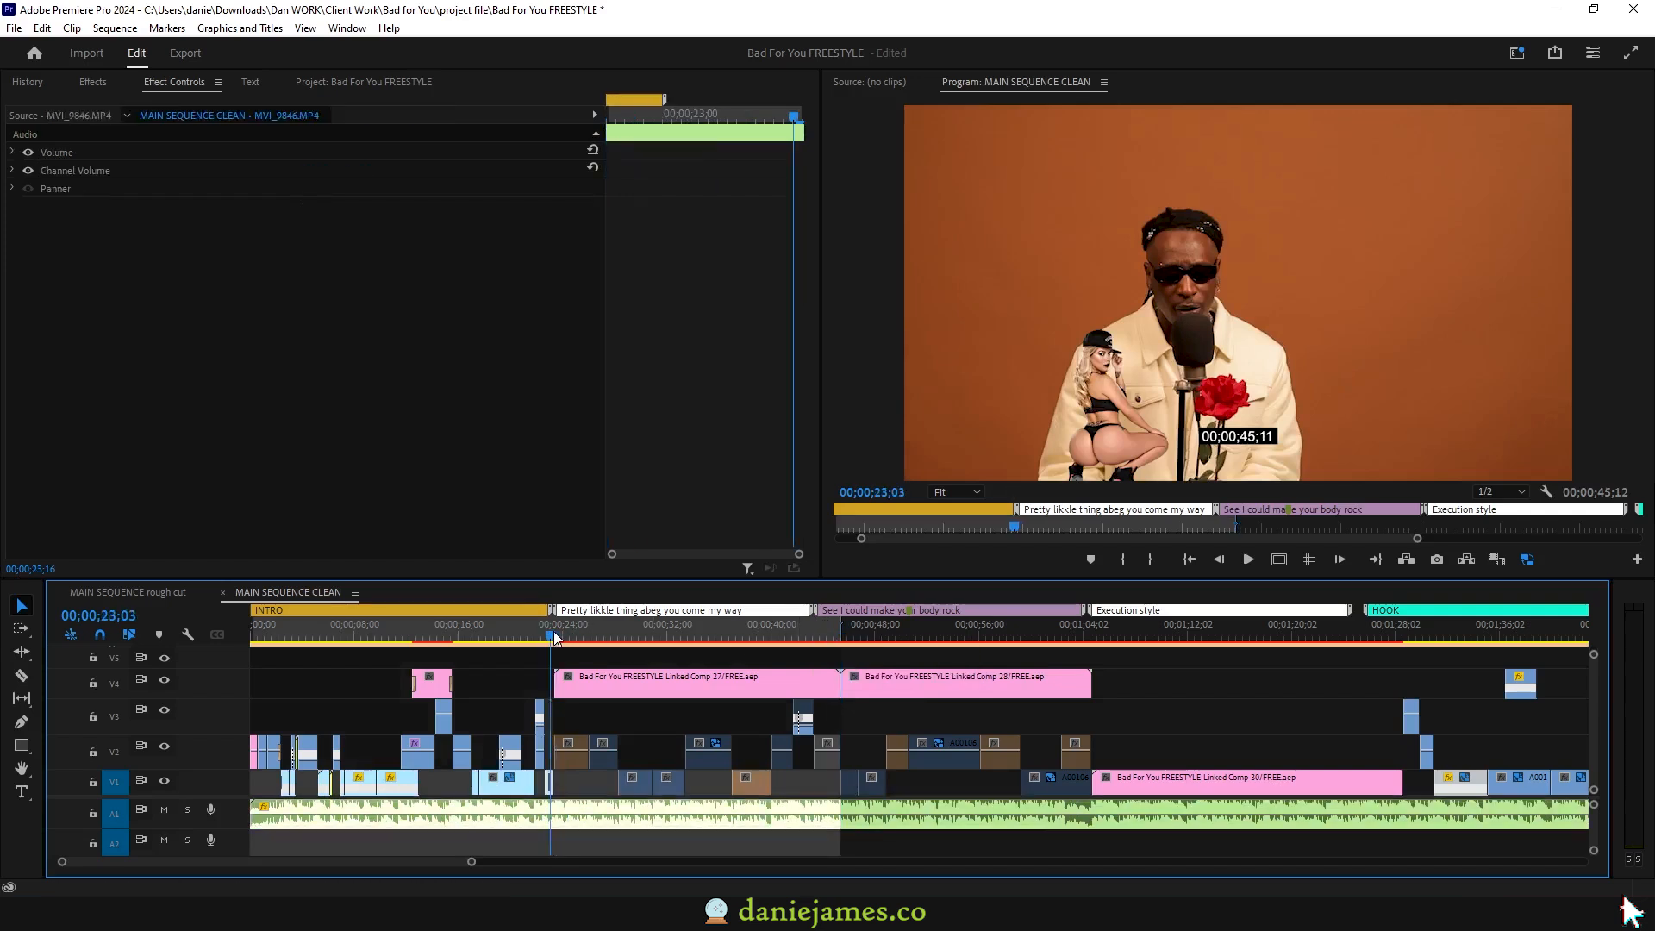
pyautogui.press('Left')
pyautogui.press('Left')
pyautogui.press('Left')
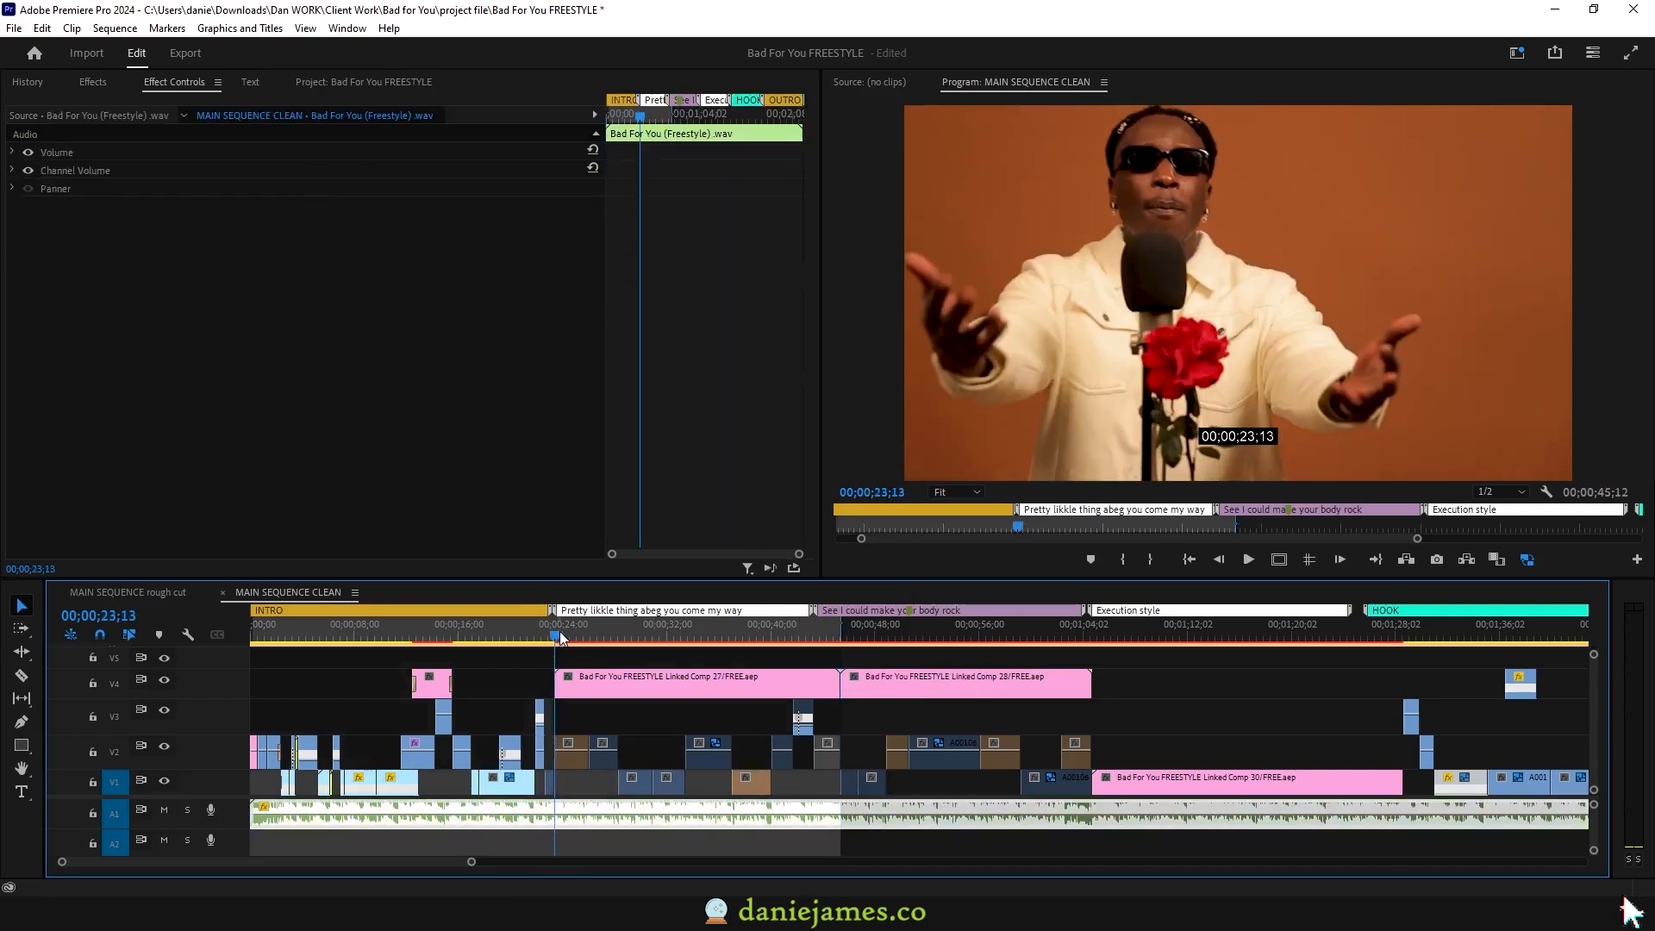
pyautogui.press('i')
pyautogui.click(857, 663)
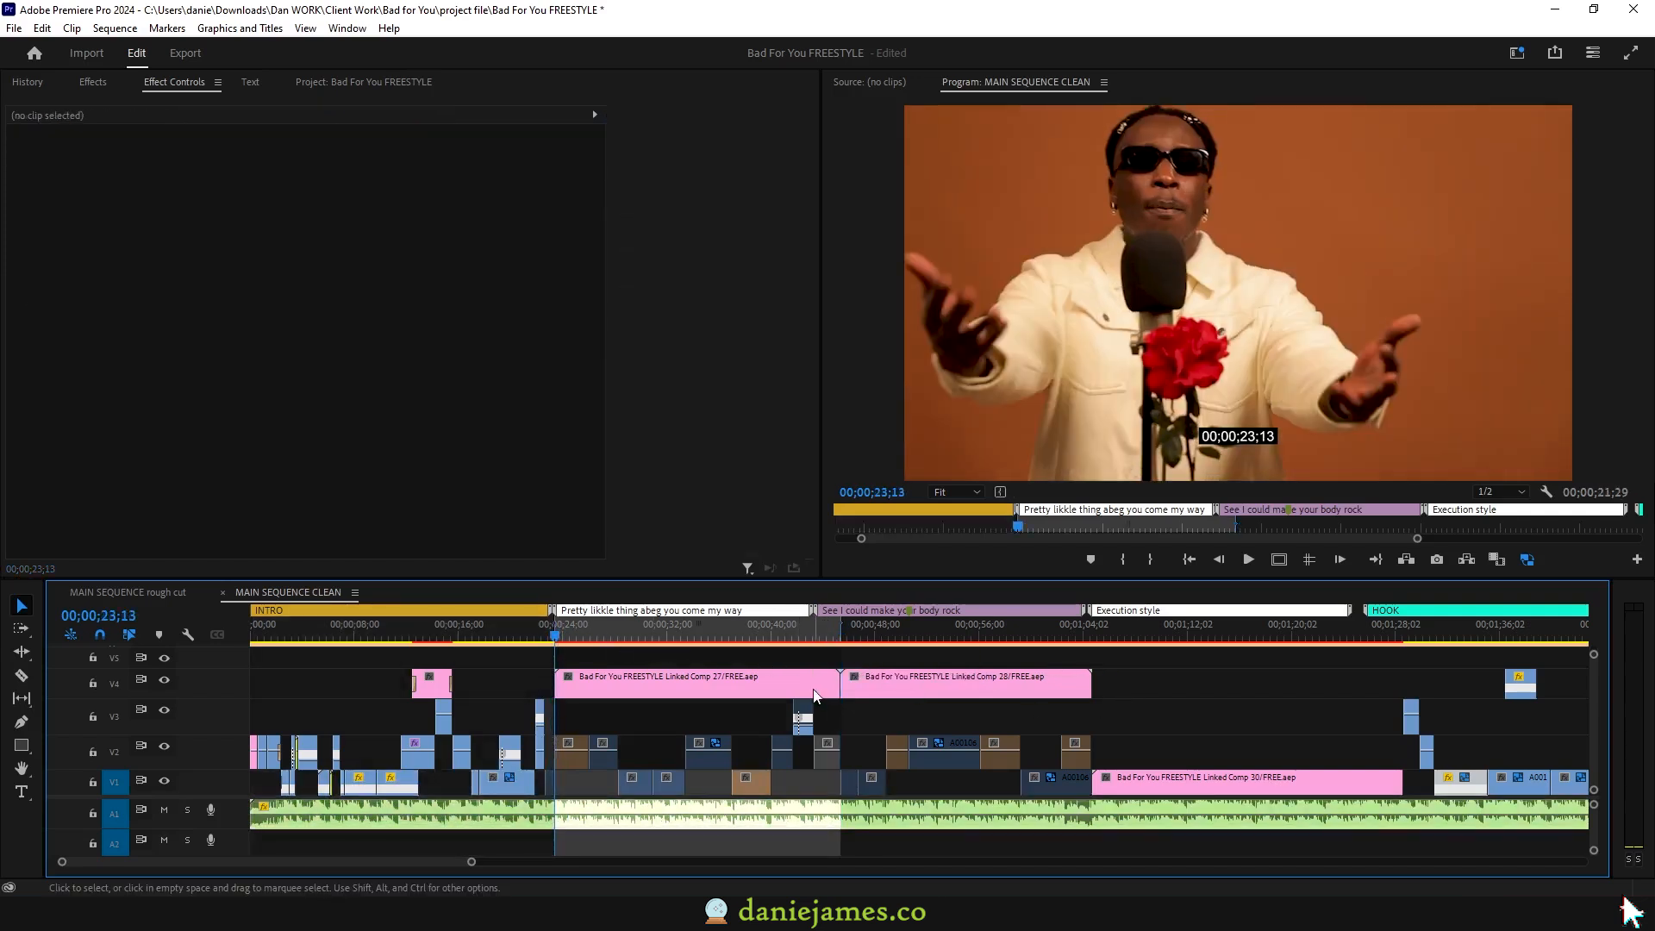
# Scrub through the marked range and place the playhead at 00;00;40;11.
pyautogui.scroll(-1, 825, 712)
pyautogui.scroll(-1, 825, 716)
pyautogui.moveTo(476, 636); pyautogui.dragTo(642, 645)
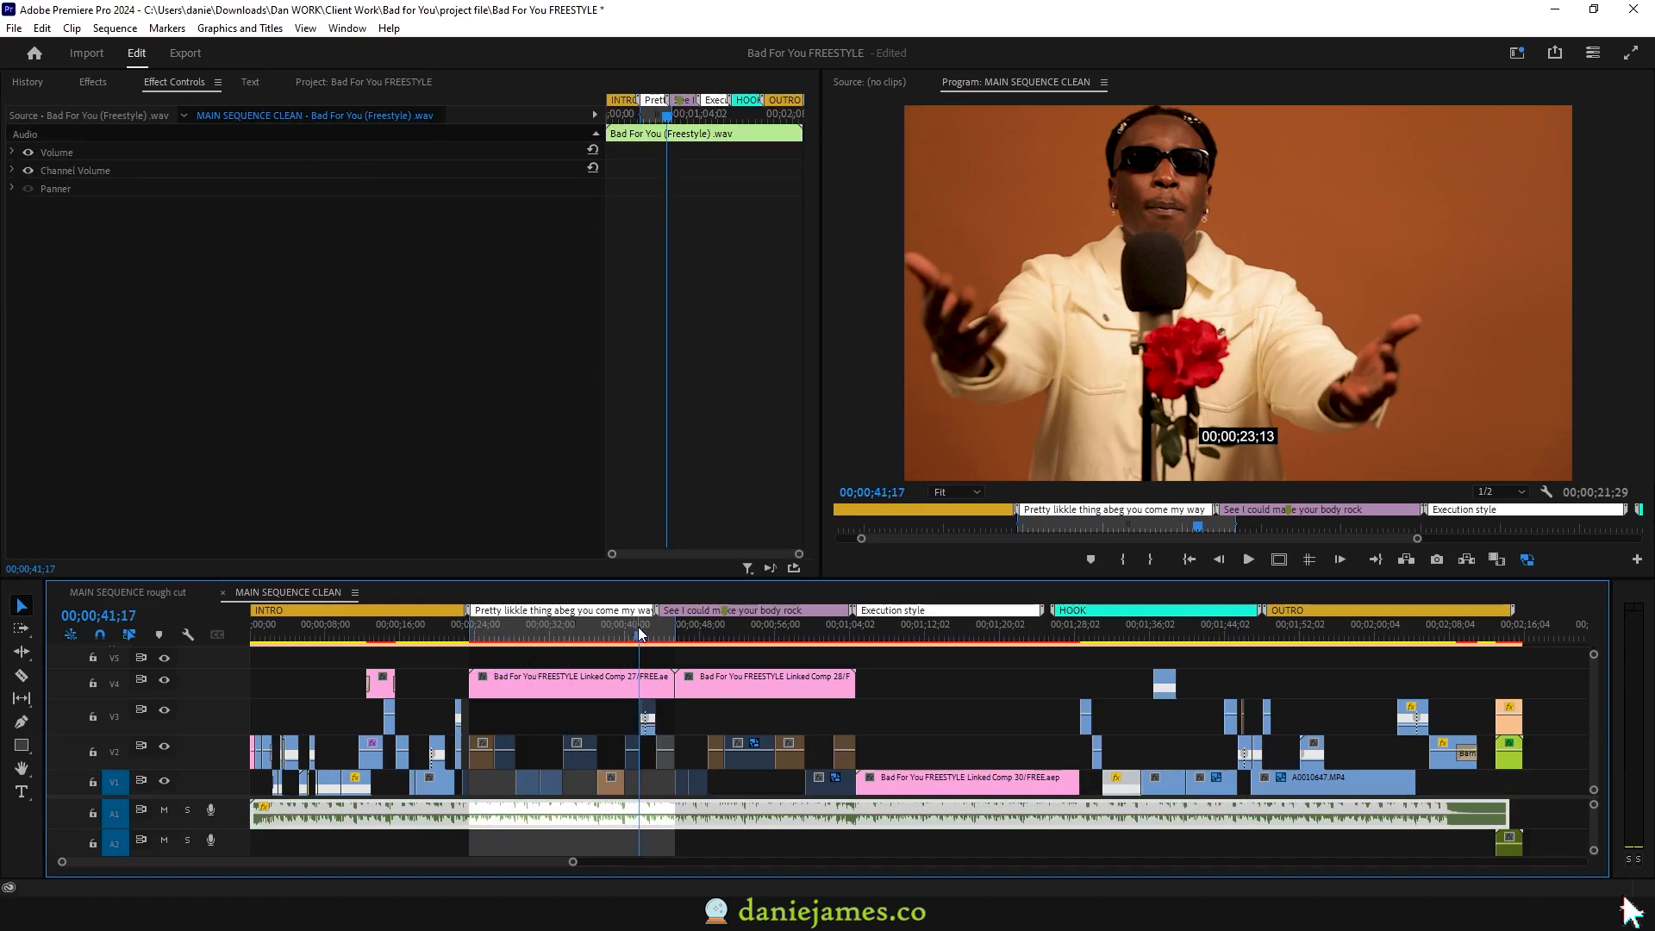
pyautogui.click(625, 642)
pyautogui.scroll(5, 595, 735)
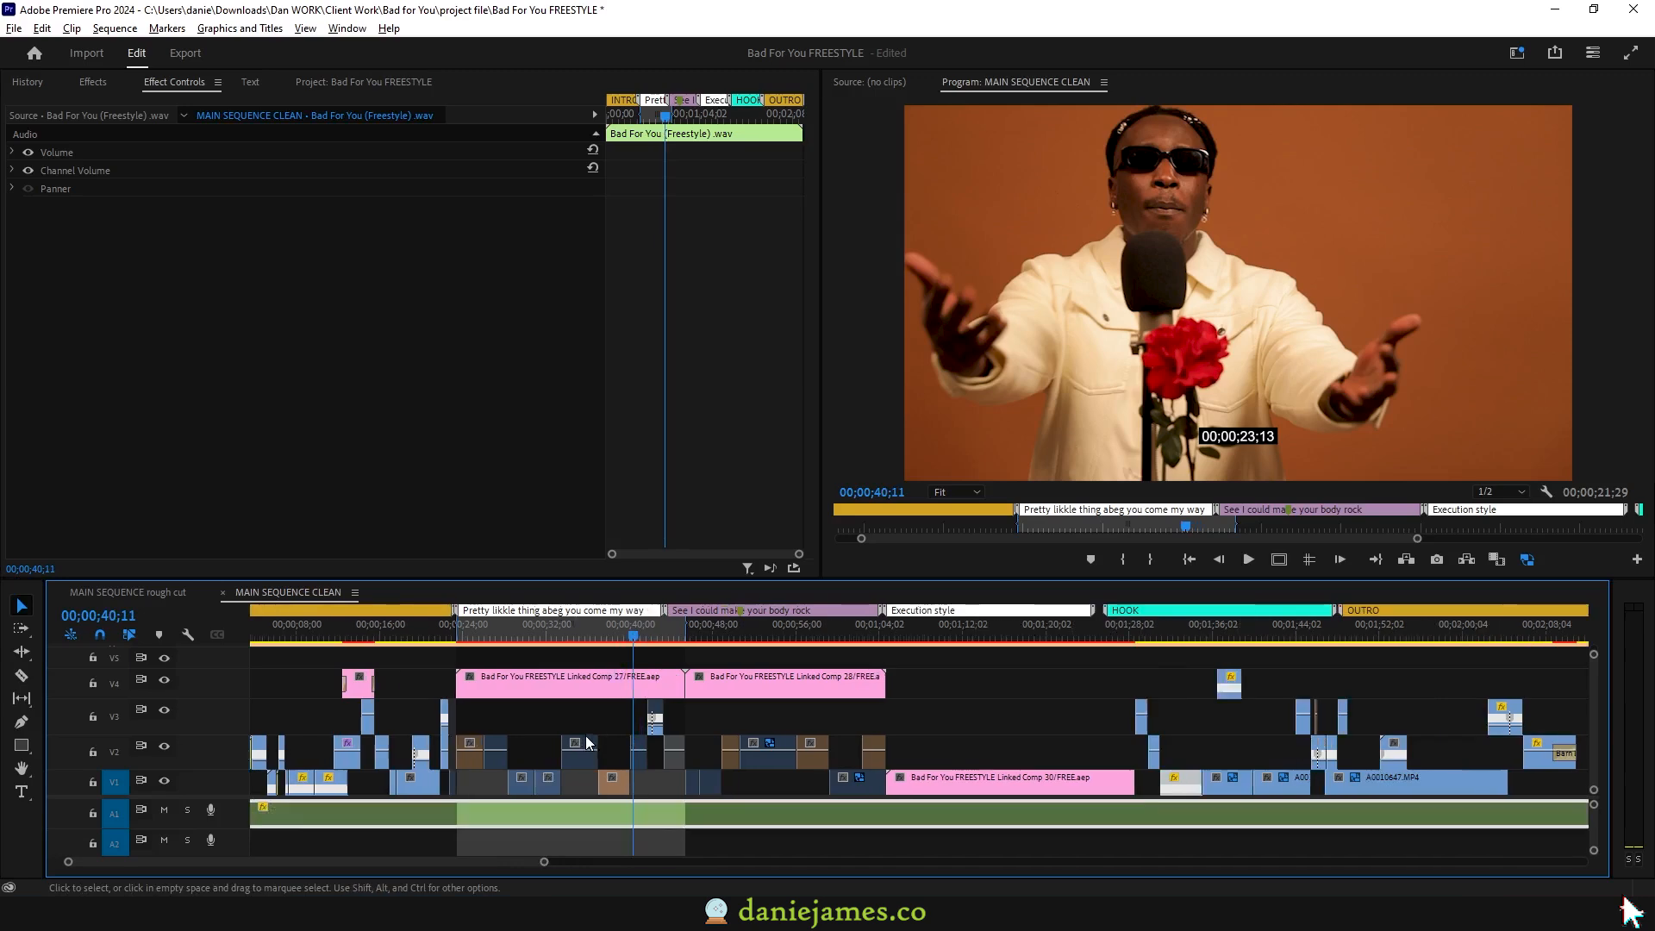
# Switch to Sticky Notes and write "34%" in an empty note.
pyautogui.click(121, 914)
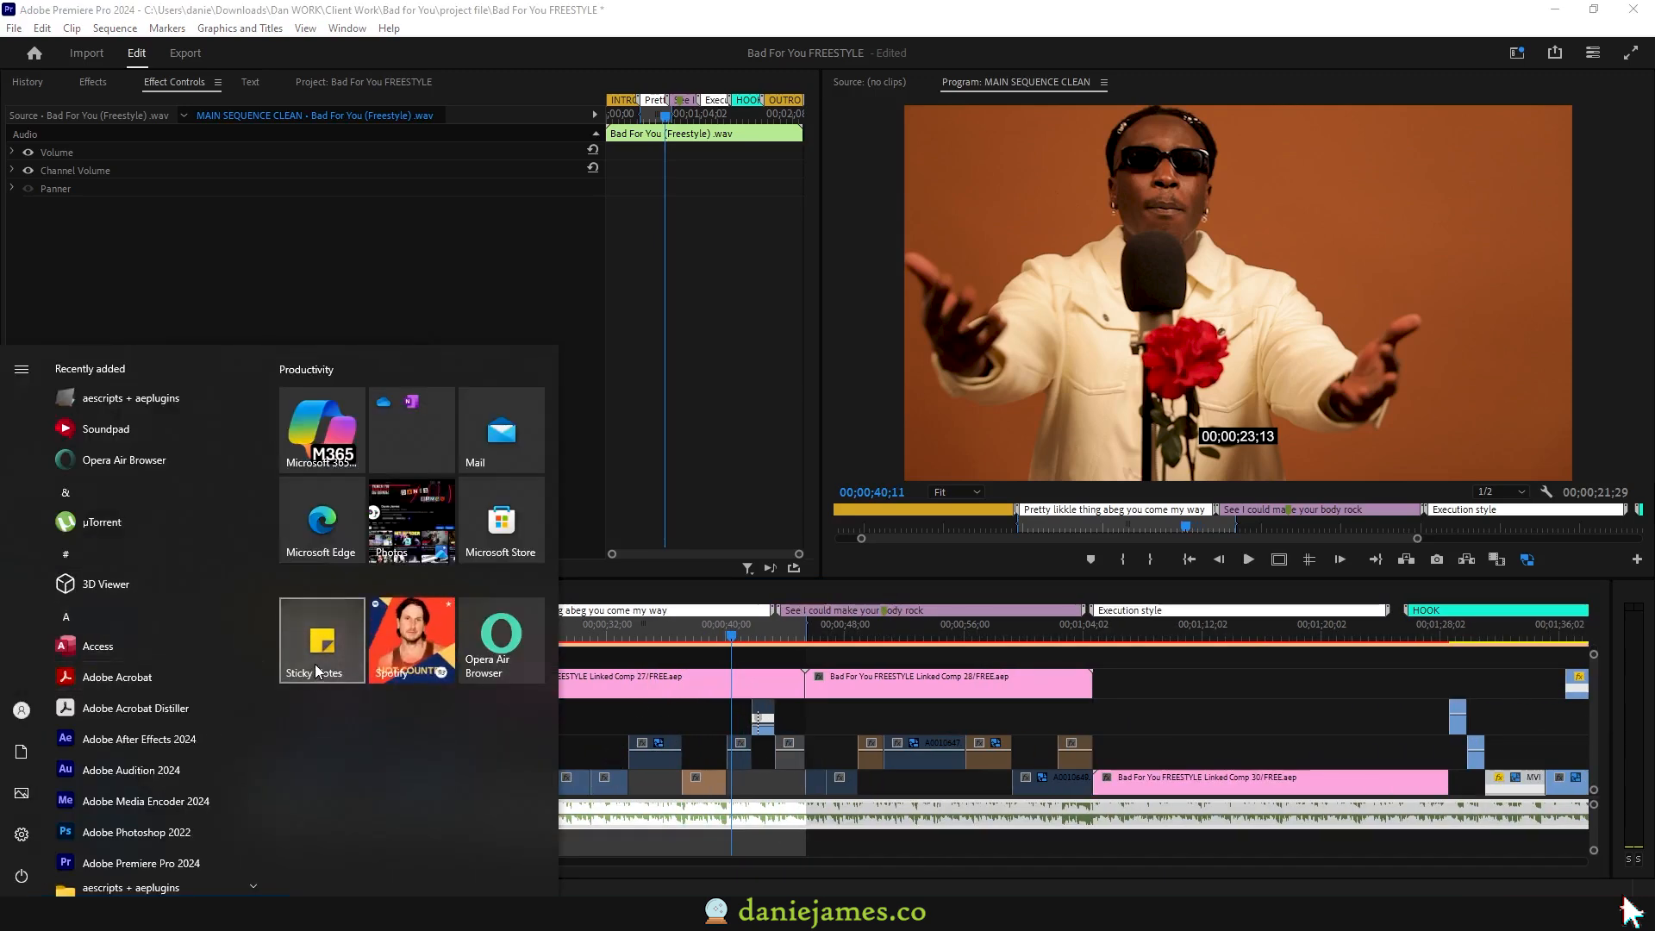
pyautogui.click(316, 665)
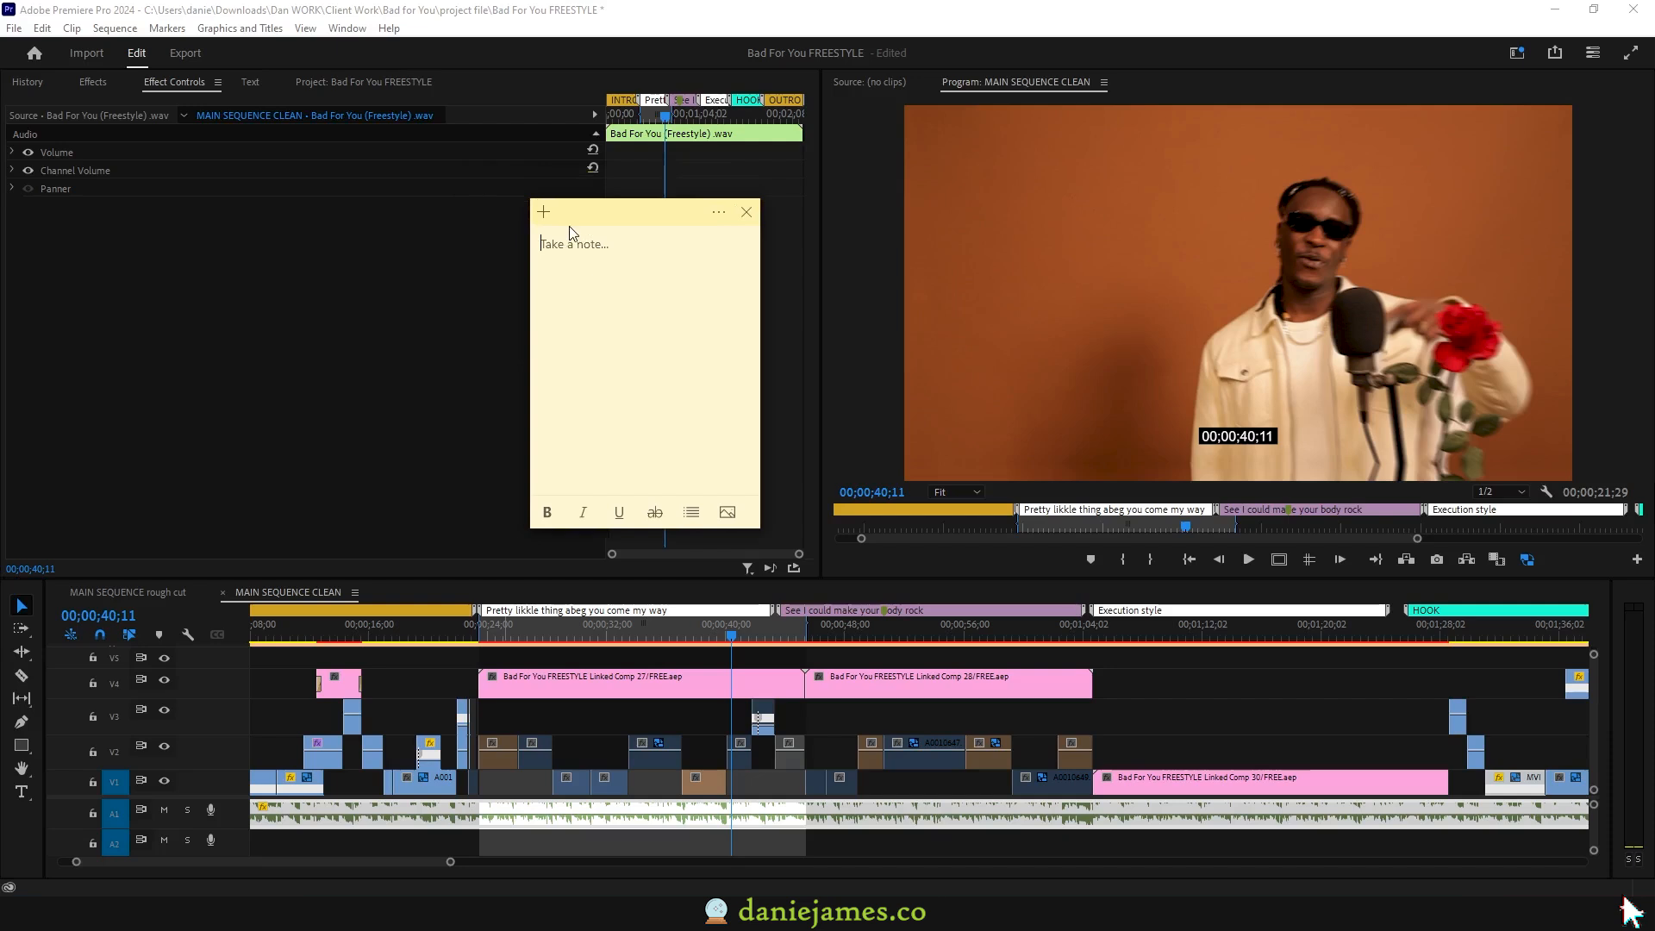
pyautogui.write('34%')
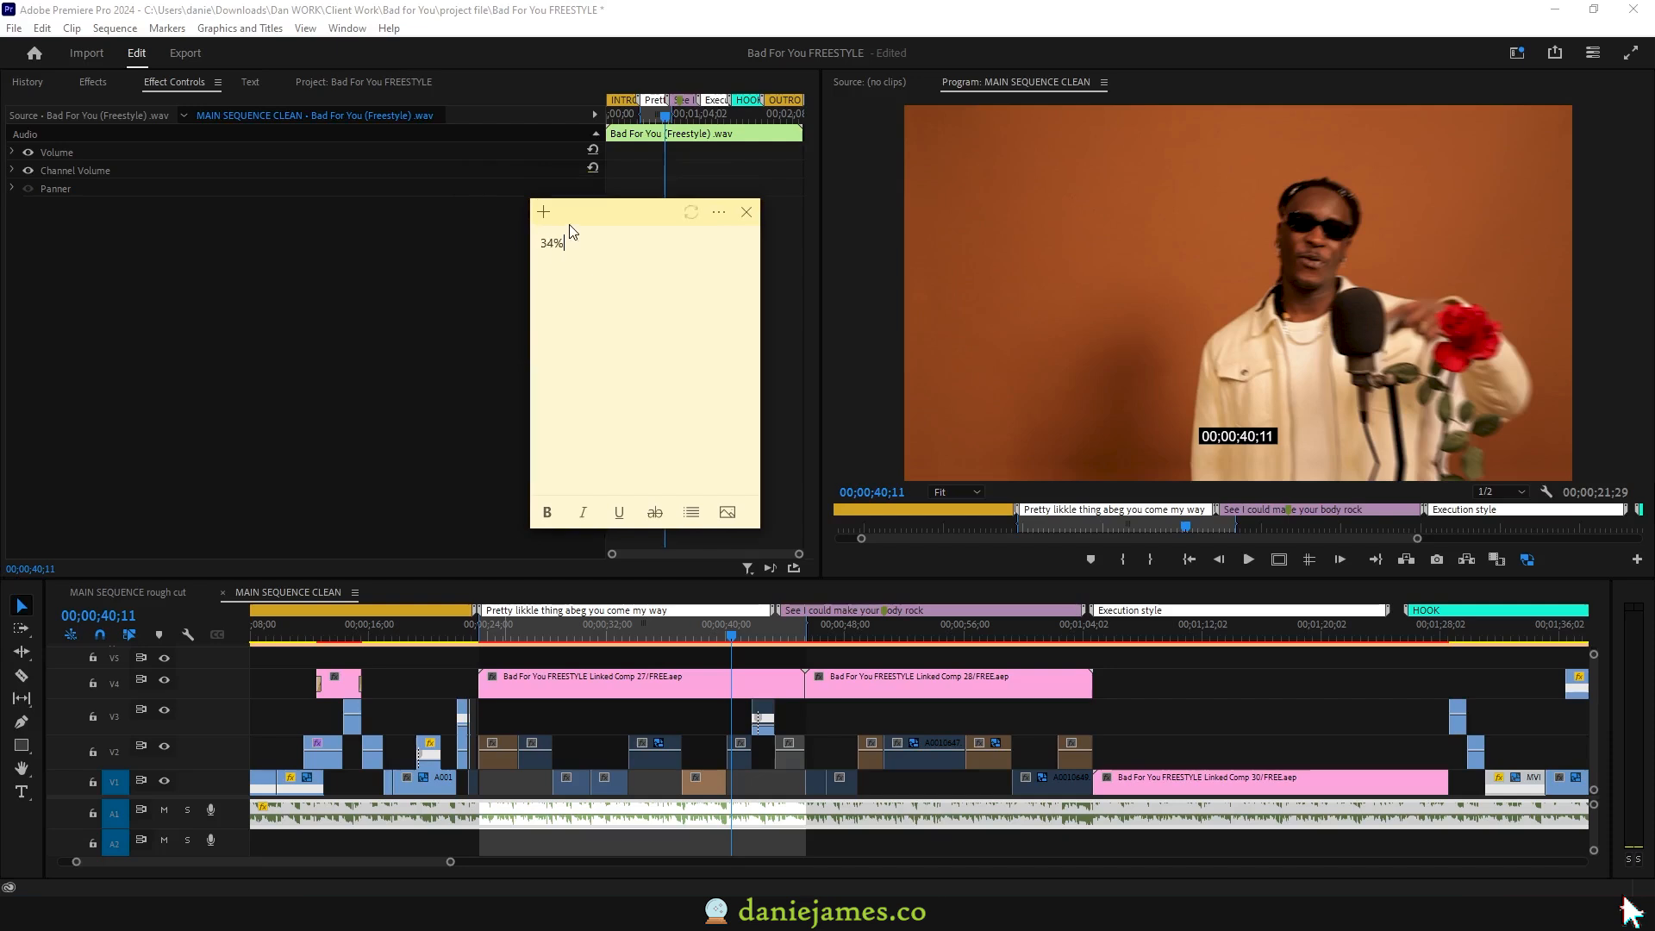